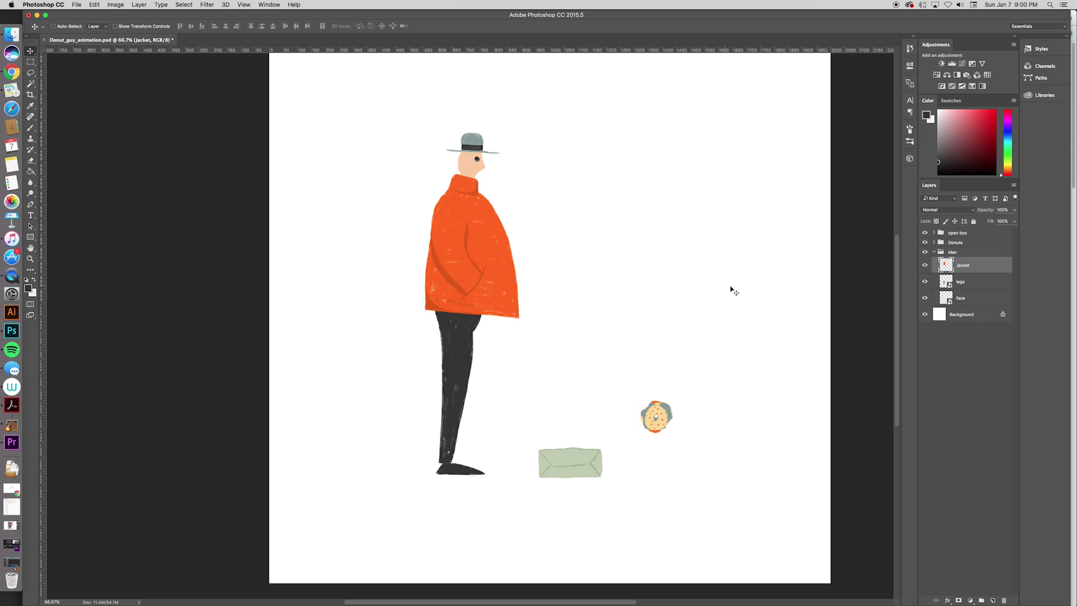
# - Review the layer groups, collapsing Man, expanding Donuts and selecting the open box group
pyautogui.click(934, 252)
pyautogui.click(940, 298)
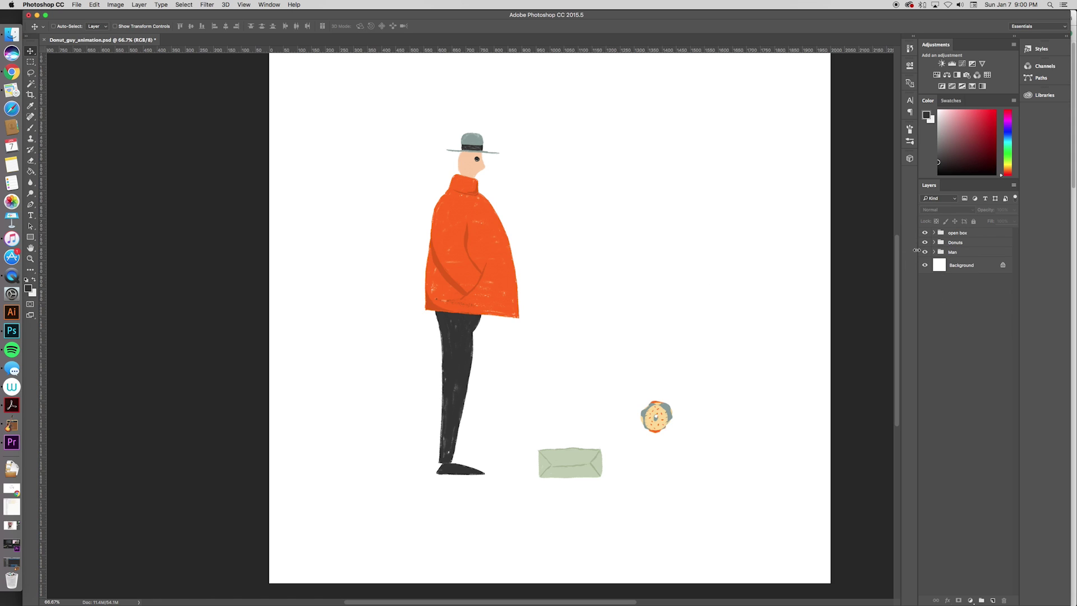
pyautogui.click(935, 243)
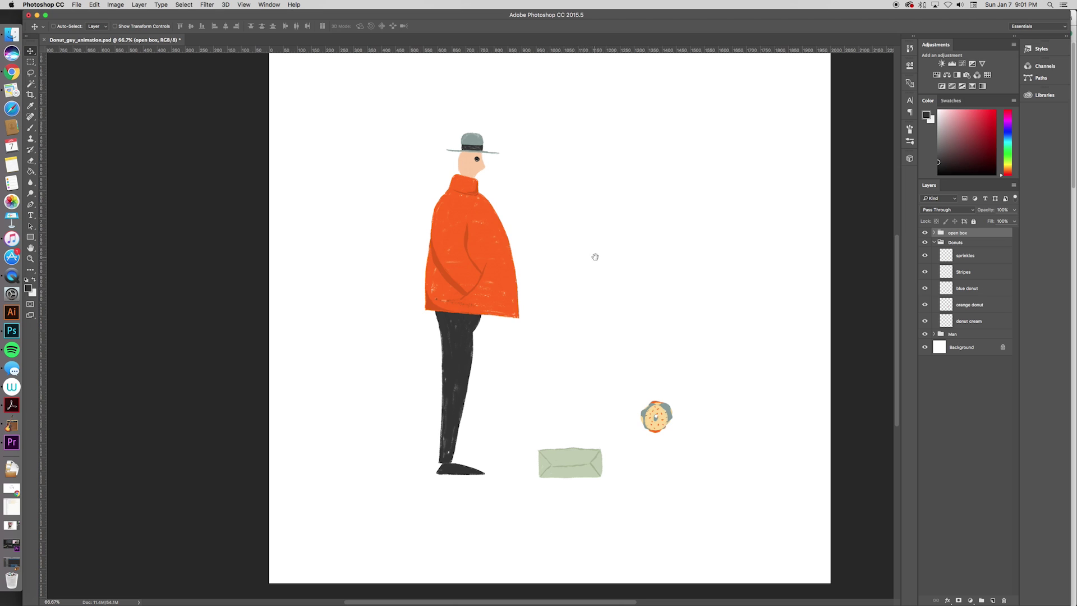
pyautogui.moveTo(595, 255); pyautogui.dragTo(581, 247)
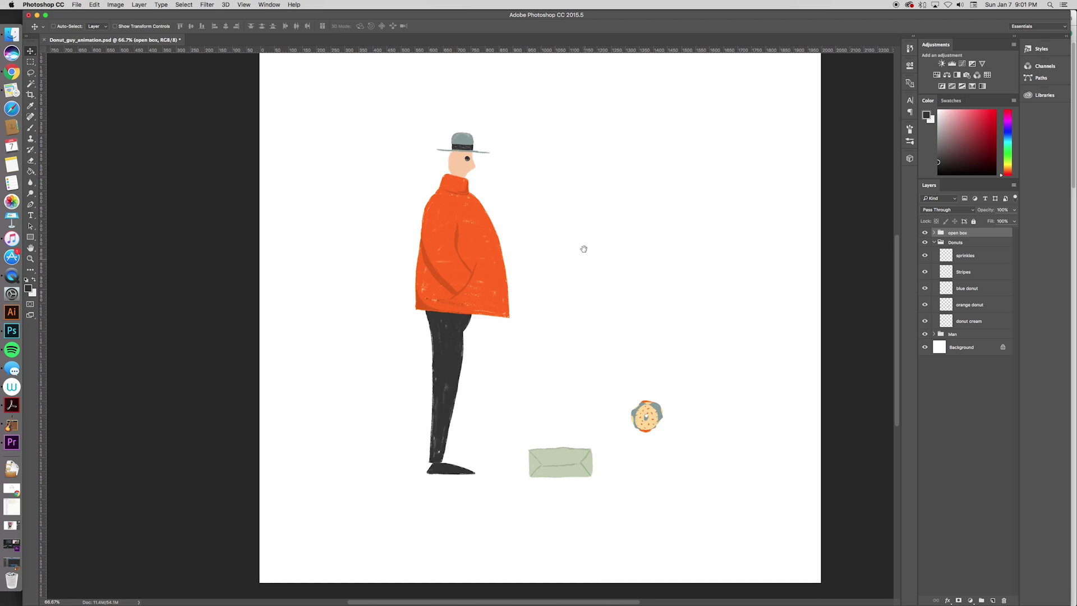
# - Show the Timeline and dock it as a column beside the canvas, leaving room for the whole artwork at 50% zoom
pyautogui.click(275, 5)
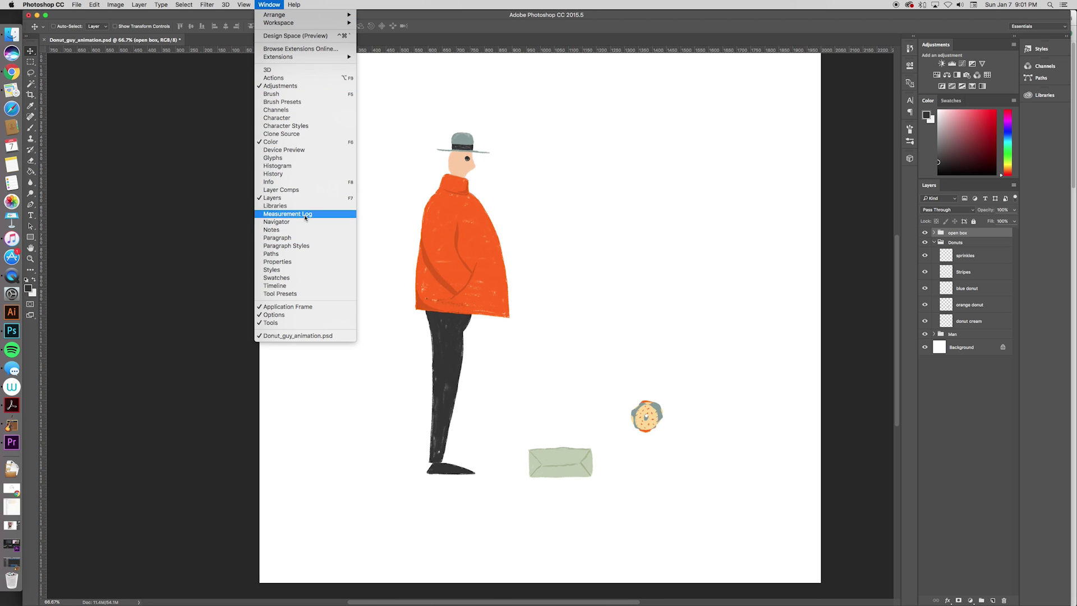
pyautogui.click(308, 285)
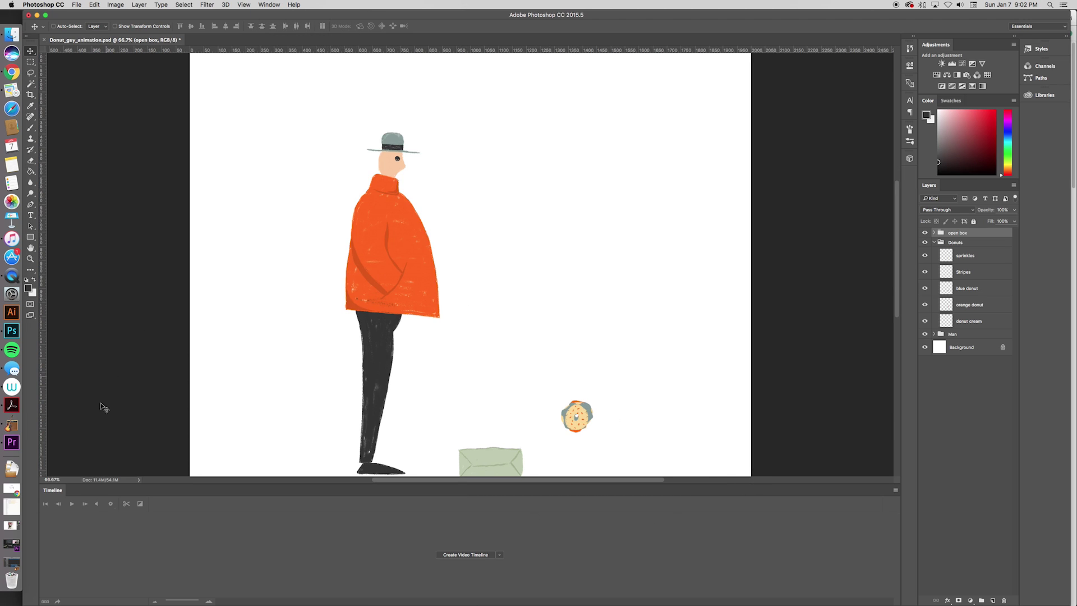
pyautogui.moveTo(56, 491); pyautogui.dragTo(95, 190)
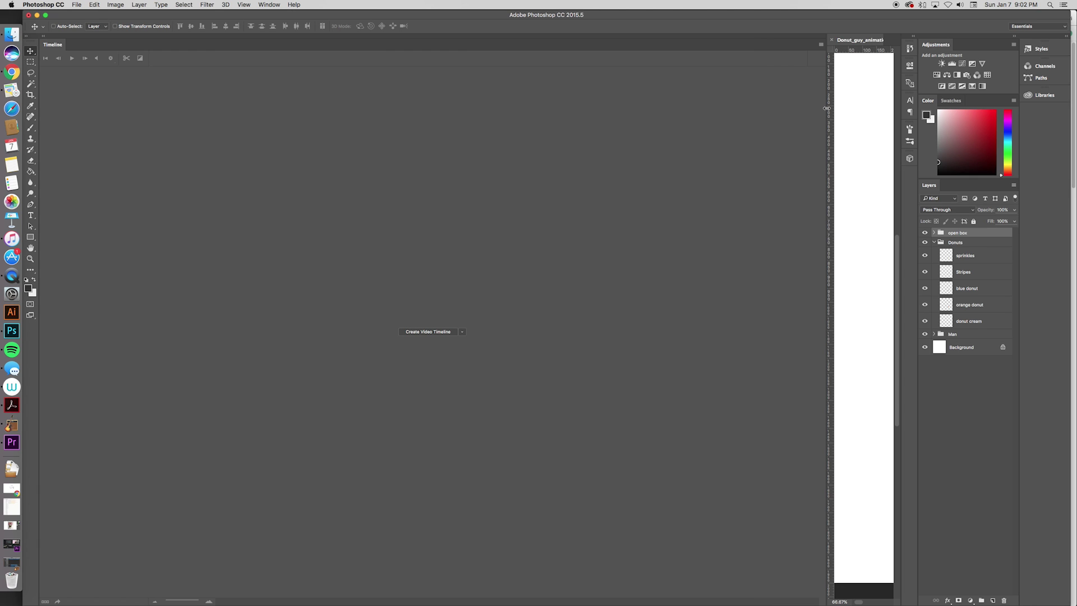
pyautogui.moveTo(827, 112); pyautogui.dragTo(479, 133)
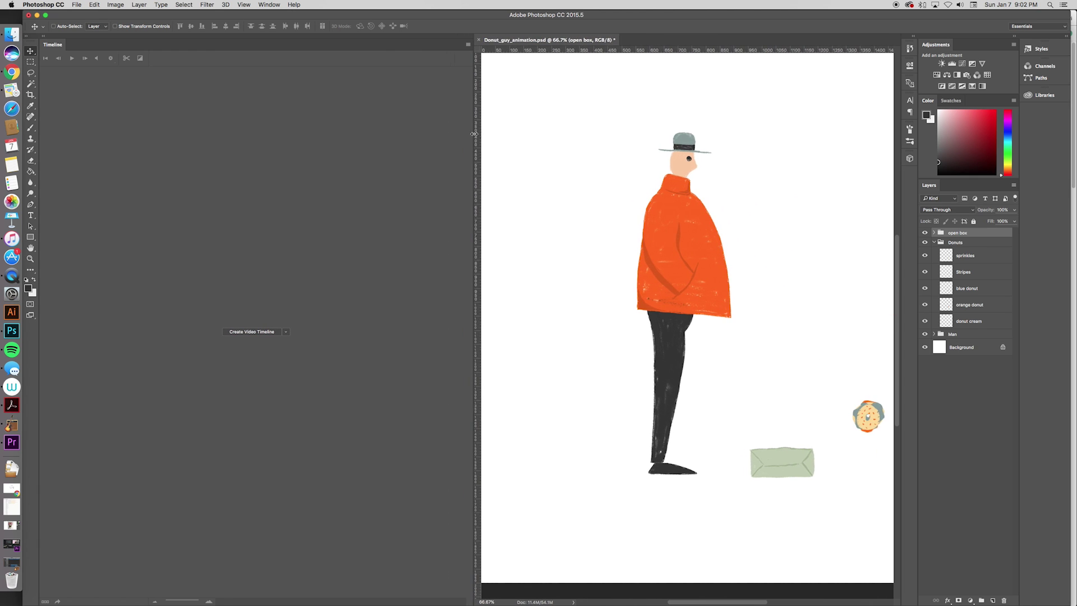
pyautogui.press('super+minus')
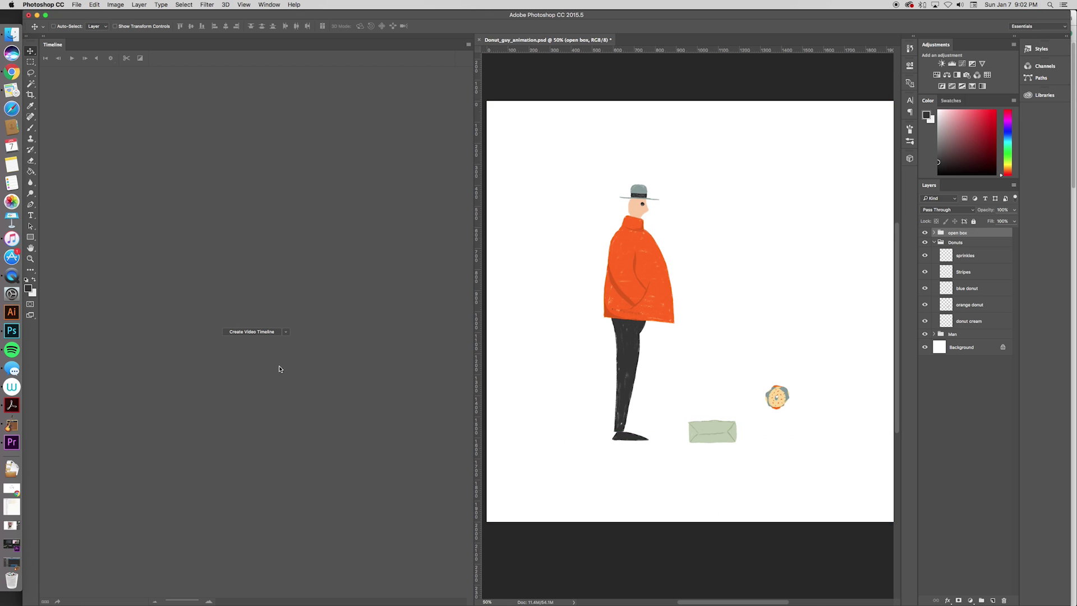
# - Create a video timeline for the document and collapse the Man tracks and the Donuts layer group
pyautogui.click(286, 332)
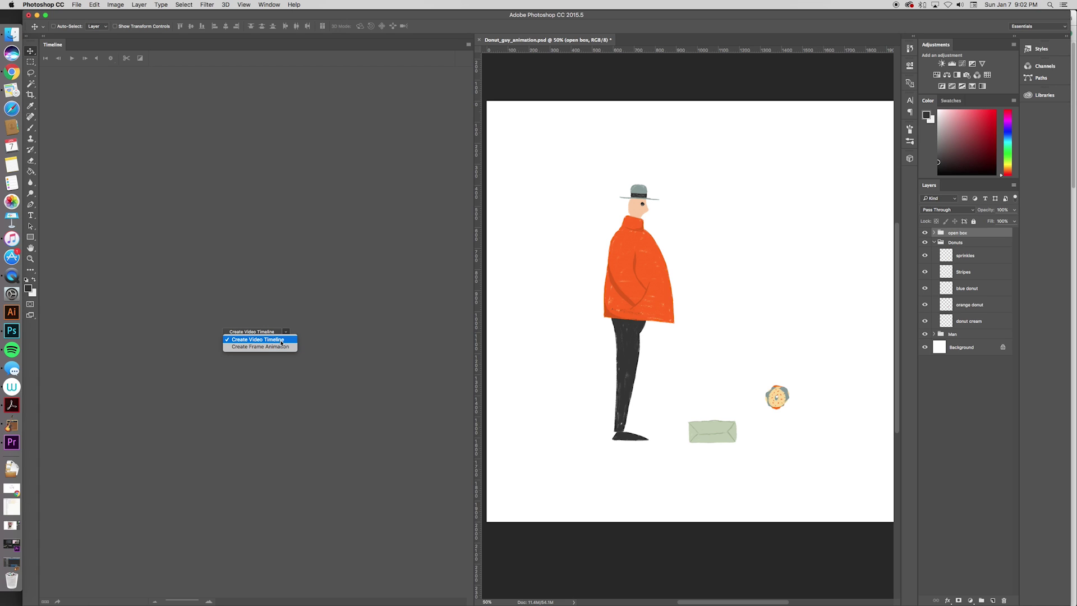
pyautogui.click(283, 340)
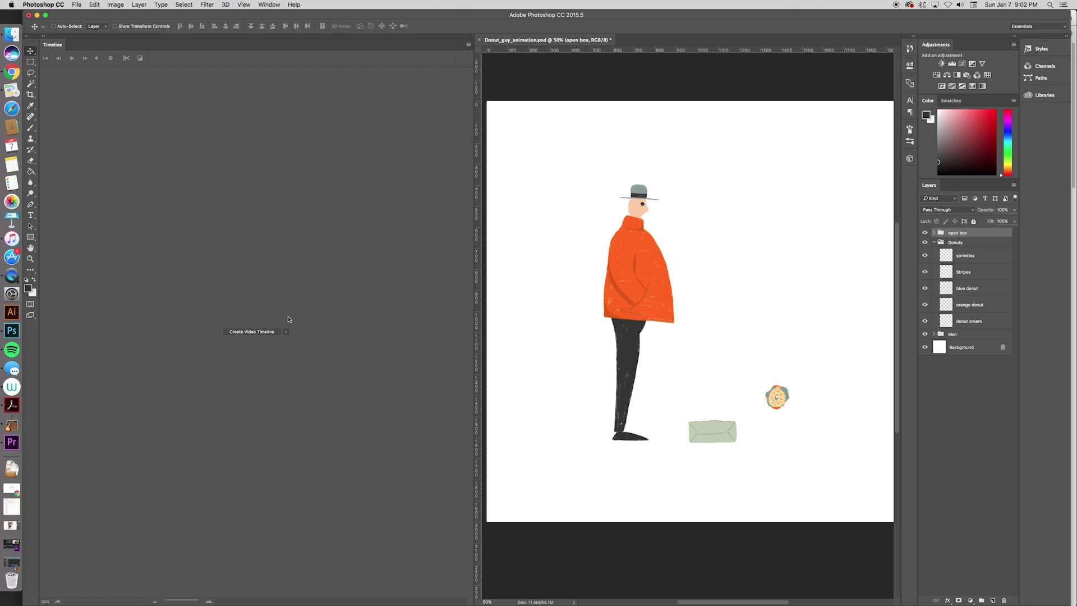
pyautogui.click(267, 332)
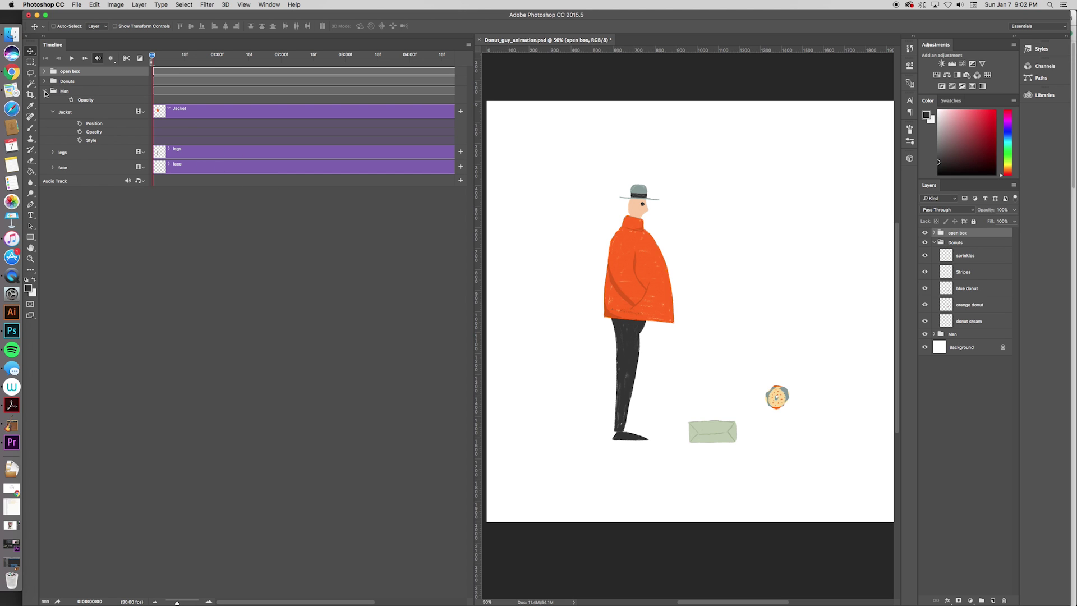
pyautogui.click(45, 91)
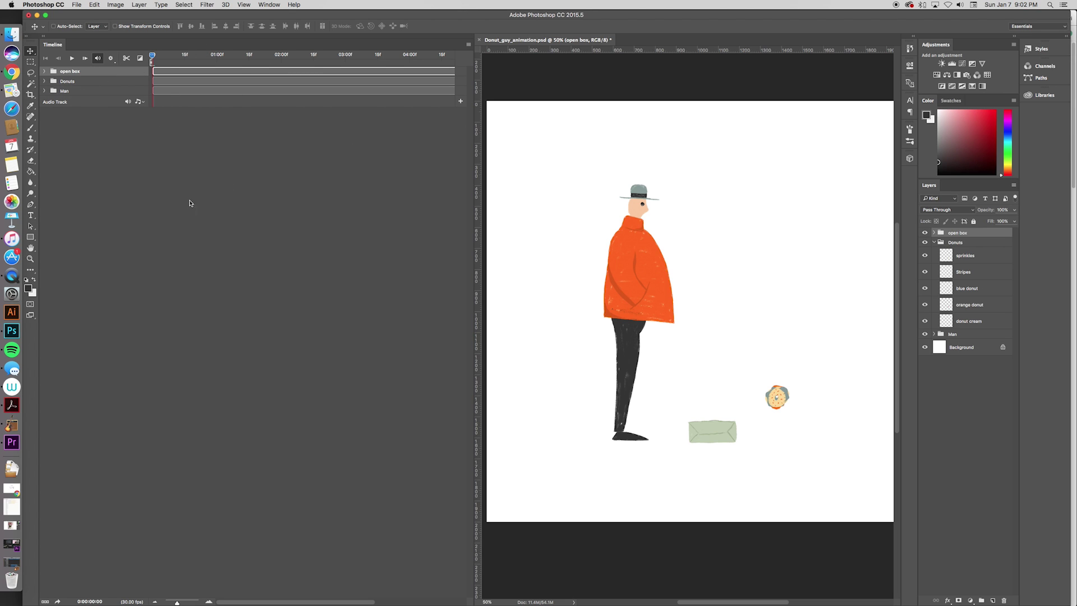
pyautogui.click(934, 242)
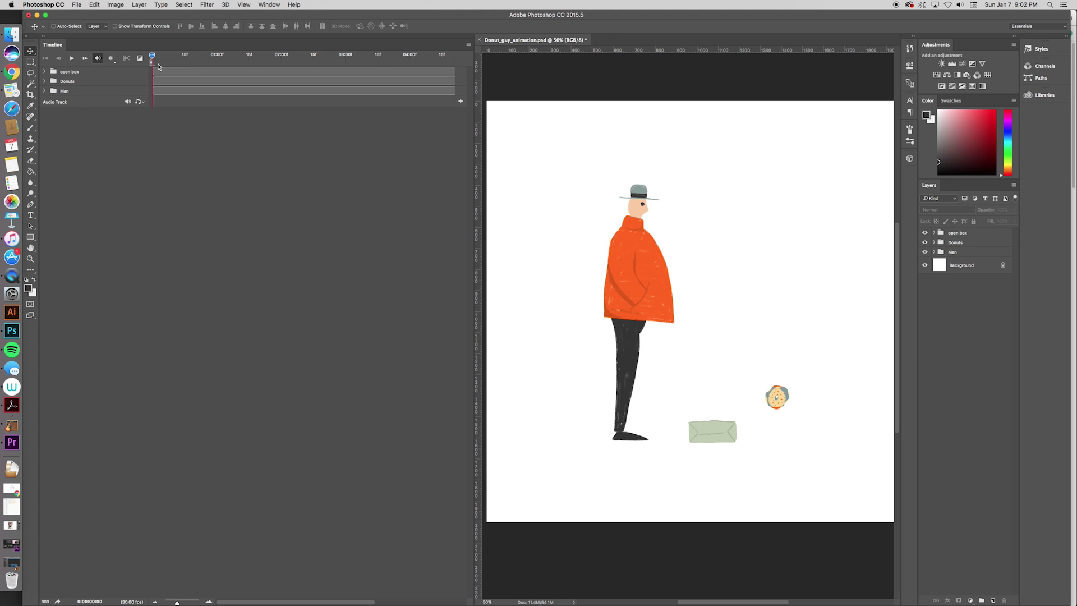
# - Compare the open box, Donuts and Man groups between the timeline and the layer stack
pyautogui.click(109, 81)
pyautogui.click(110, 91)
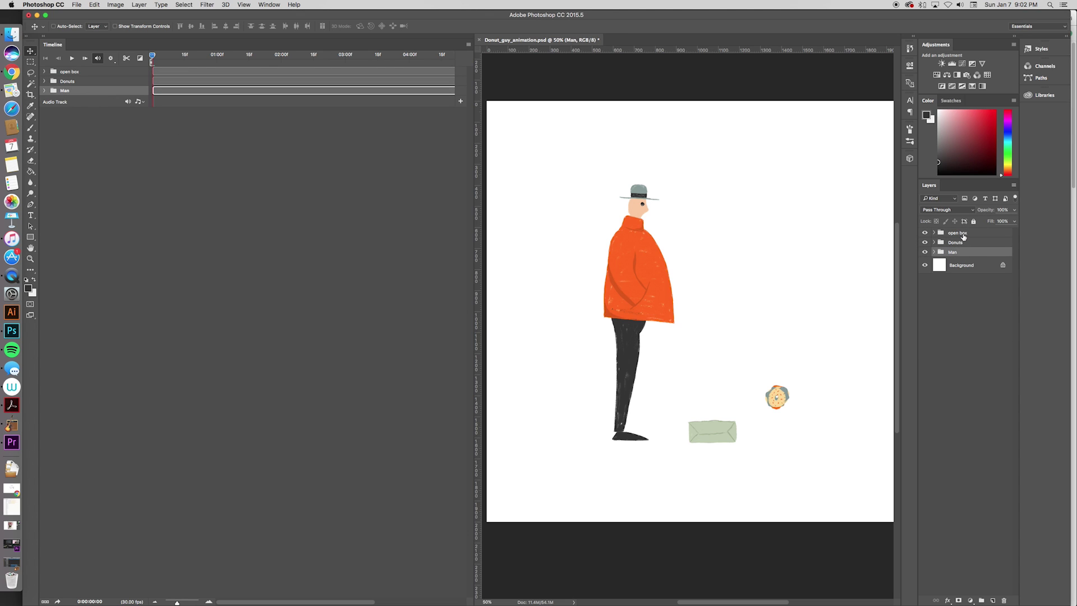
pyautogui.click(963, 233)
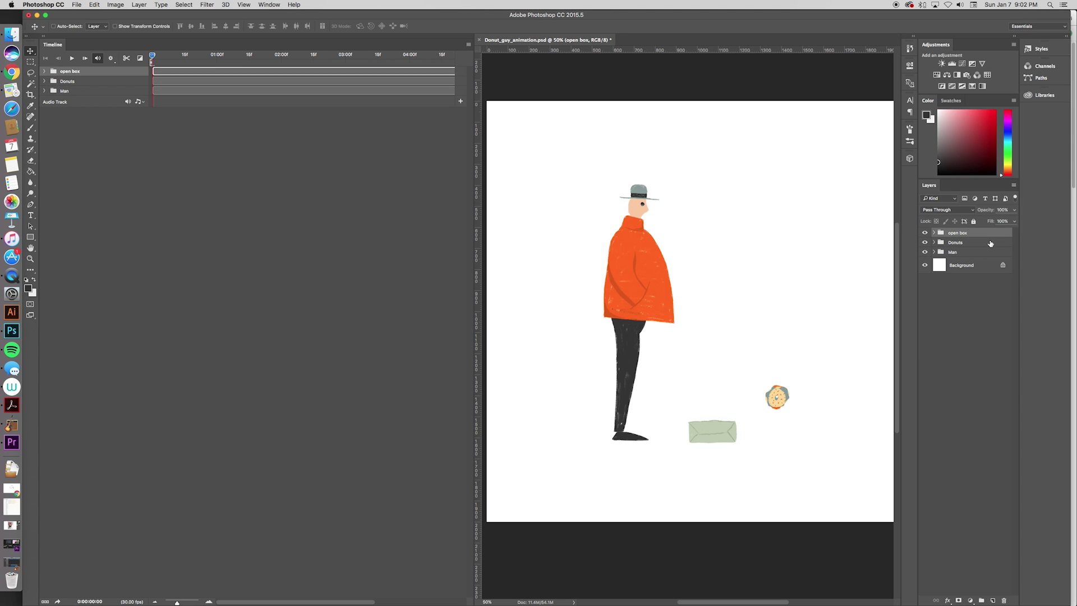
pyautogui.click(85, 81)
pyautogui.click(84, 93)
pyautogui.click(106, 70)
# - Expand the Man group in the timeline, look through its legs and face tracks, and select the Jacket track
pyautogui.click(45, 91)
pyautogui.click(53, 113)
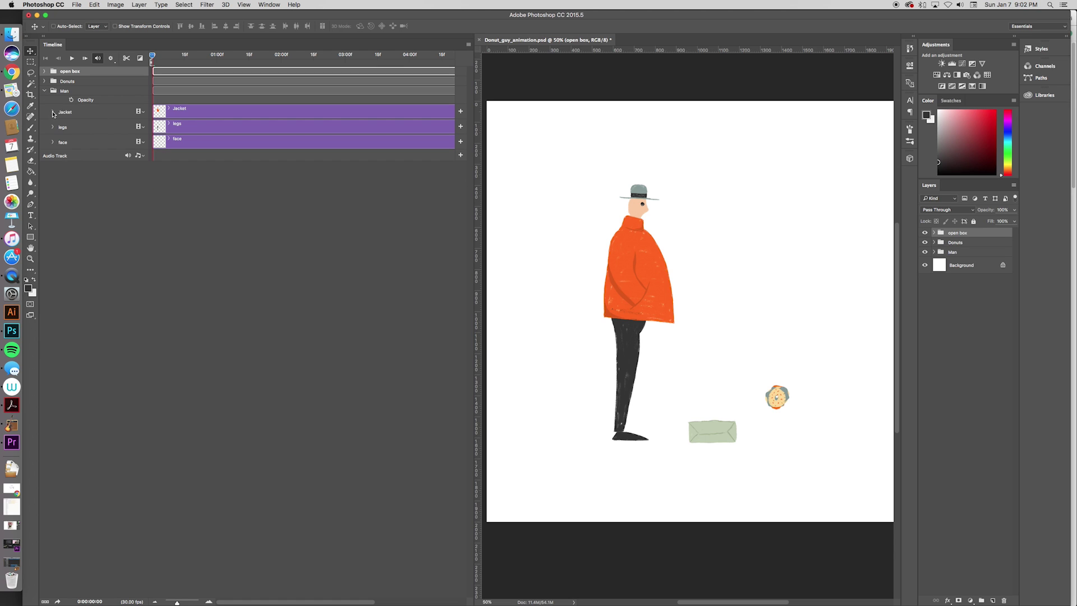
pyautogui.click(66, 118)
pyautogui.click(68, 131)
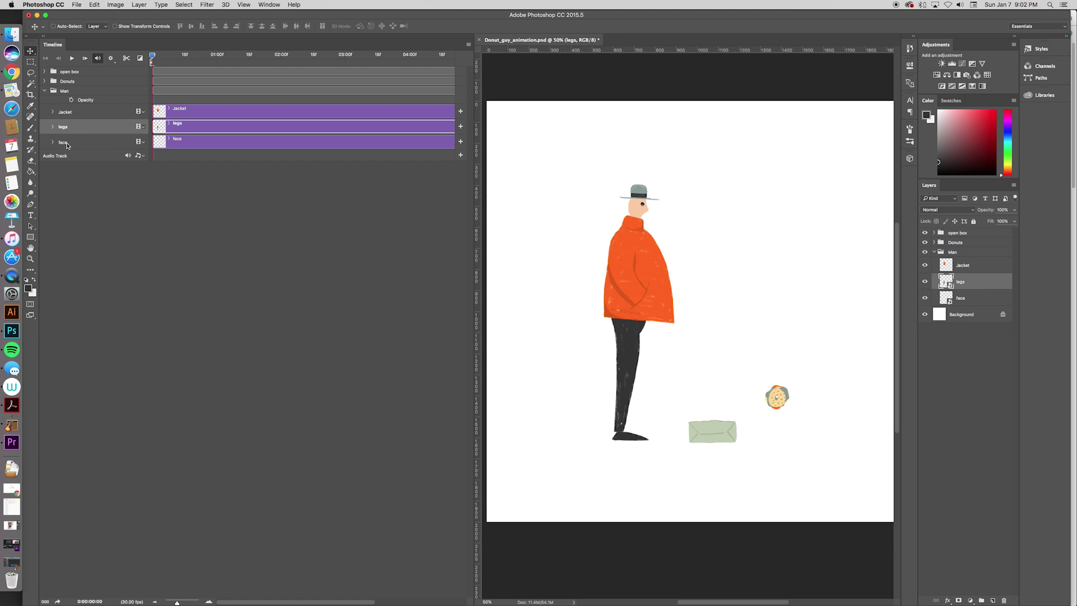
pyautogui.click(68, 143)
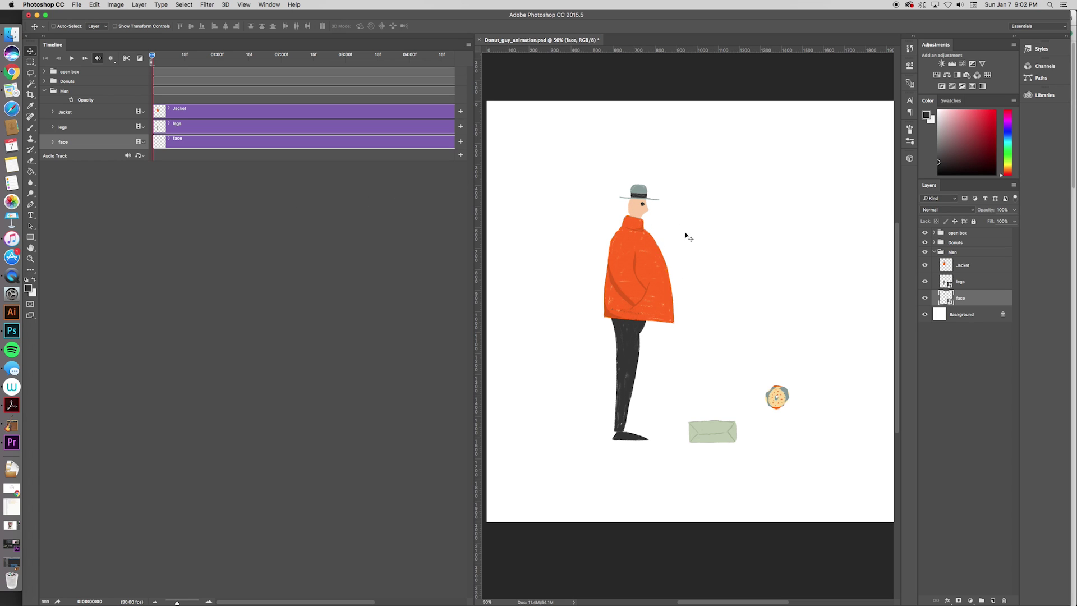
pyautogui.click(195, 109)
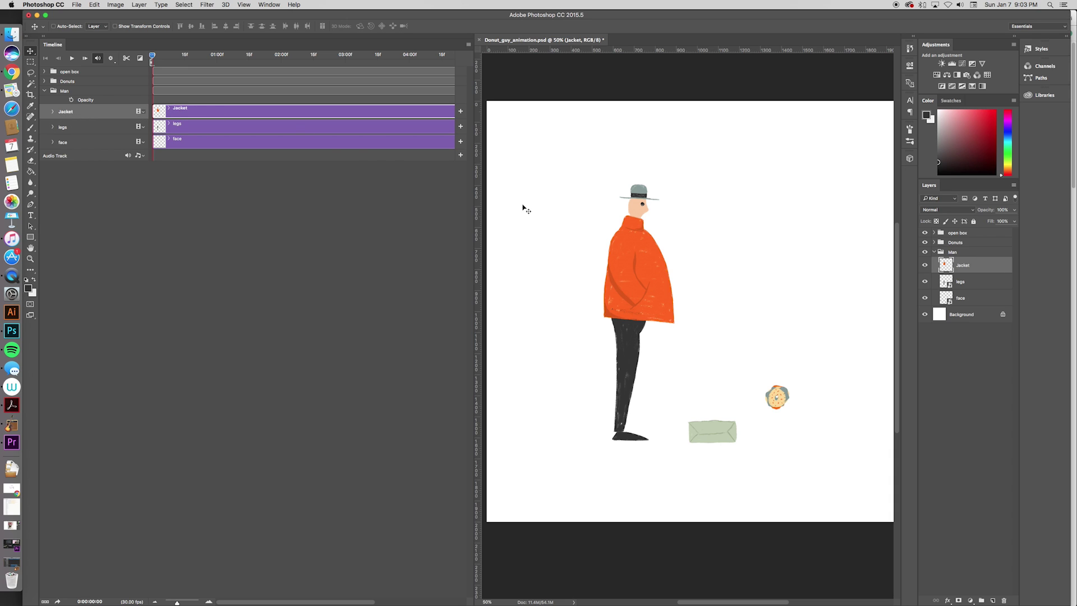
# - Convert the Jacket layer to a smart object and expand its animation properties in the timeline
pyautogui.click(54, 113)
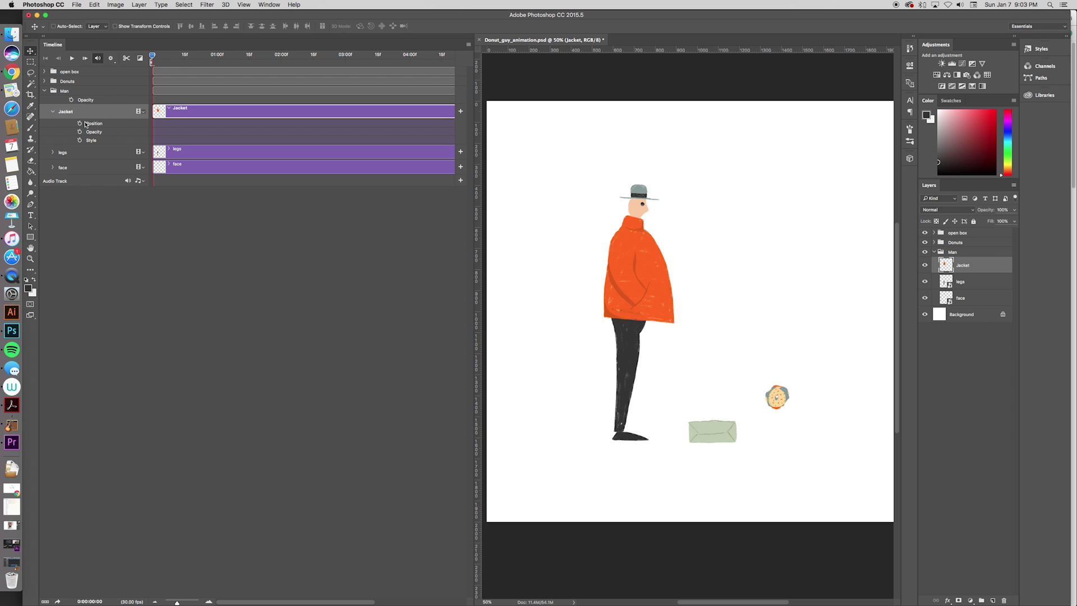
pyautogui.rightClick(968, 270)
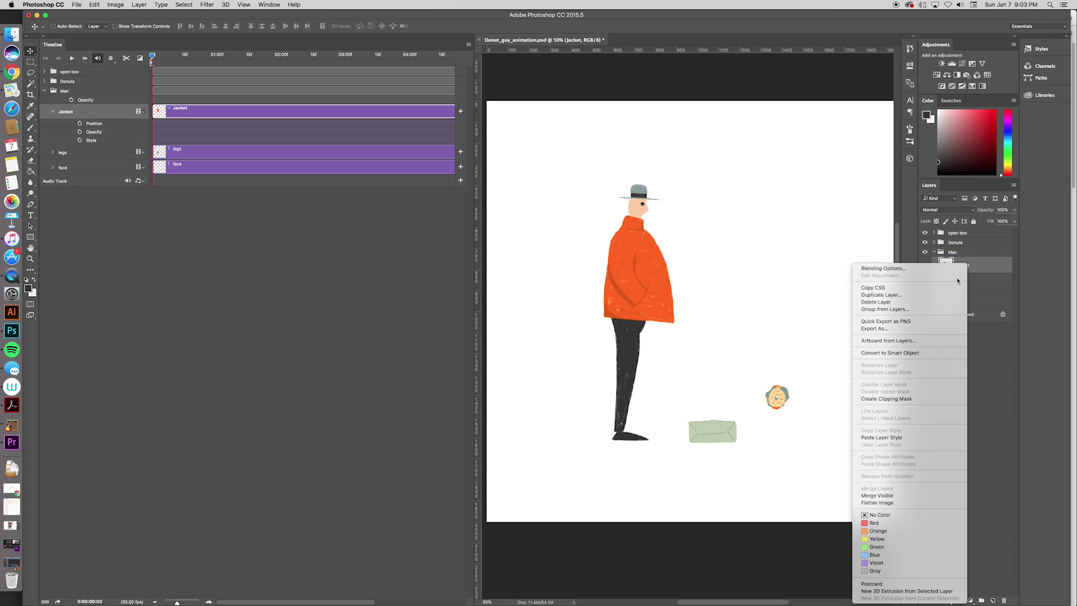
pyautogui.click(926, 352)
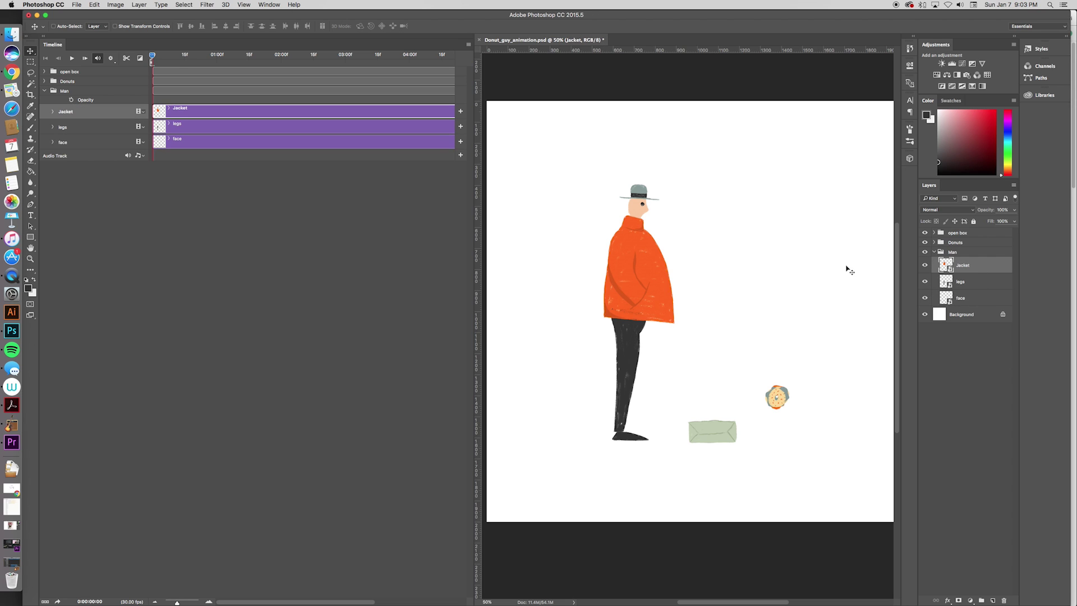
pyautogui.click(52, 113)
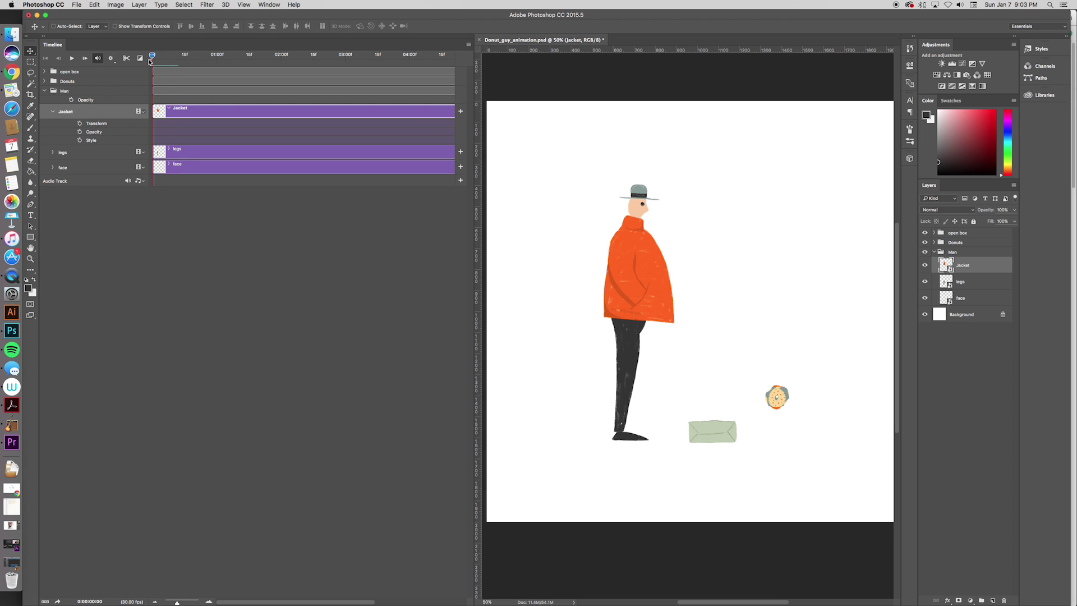
# - Add a starting Transform keyframe for the Jacket at 0:00:01:09
pyautogui.moveTo(150, 62); pyautogui.dragTo(236, 74)
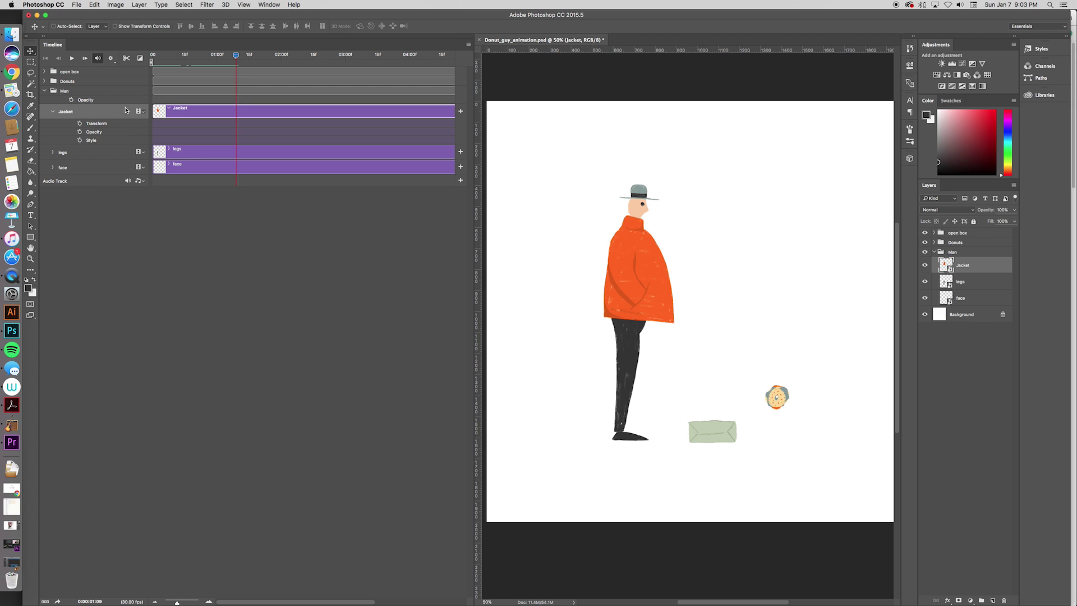
pyautogui.click(80, 123)
pyautogui.moveTo(236, 56); pyautogui.dragTo(226, 128)
pyautogui.moveTo(235, 57); pyautogui.dragTo(237, 60)
# - At 0:00:02:16, rotate the Jacket forward about 28 degrees and shift it so it still sits on the legs
pyautogui.moveTo(236, 57); pyautogui.dragTo(315, 62)
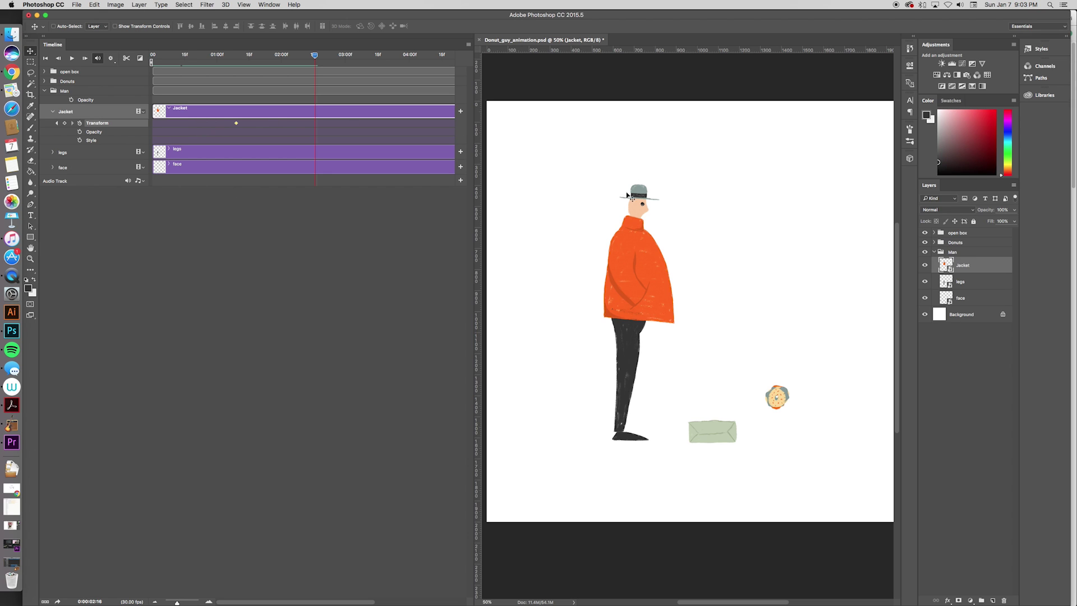
pyautogui.hotkey('ctrl', 't')
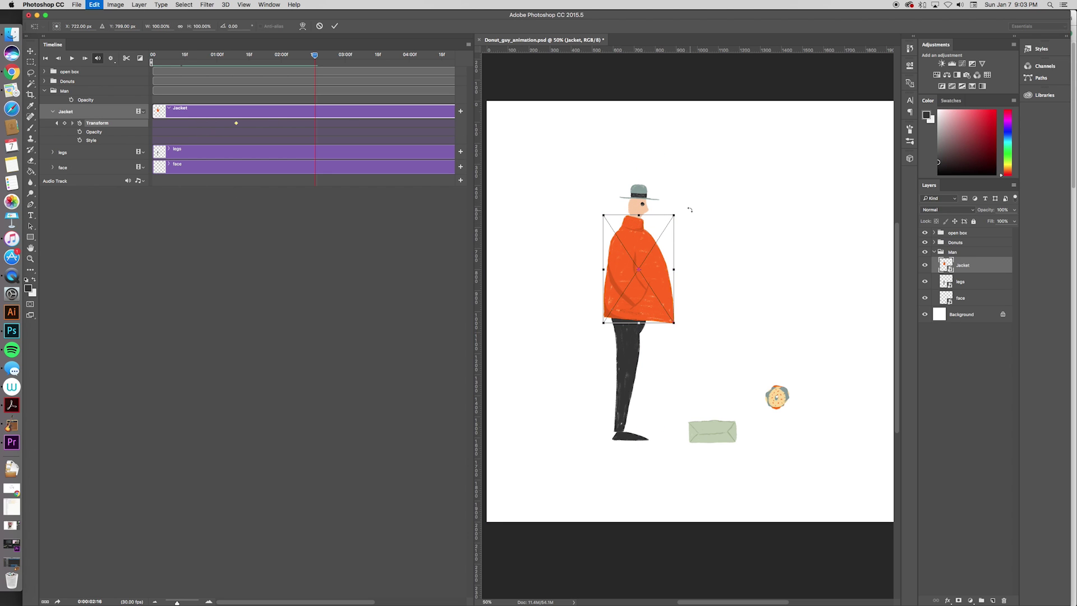
pyautogui.moveTo(694, 210); pyautogui.dragTo(703, 240)
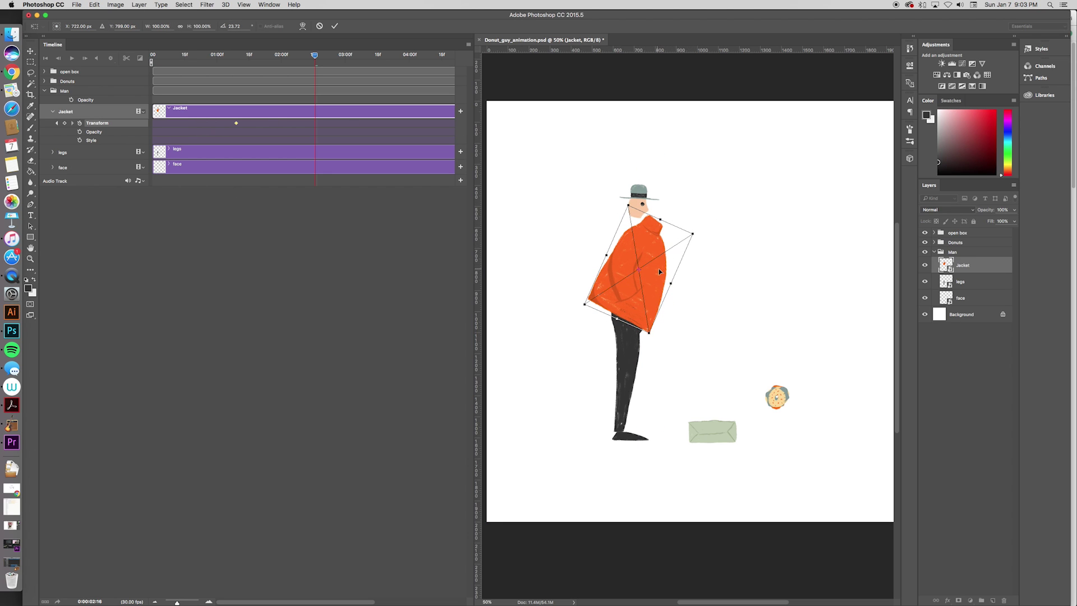
pyautogui.moveTo(660, 271); pyautogui.dragTo(673, 280)
pyautogui.moveTo(709, 239); pyautogui.dragTo(718, 246)
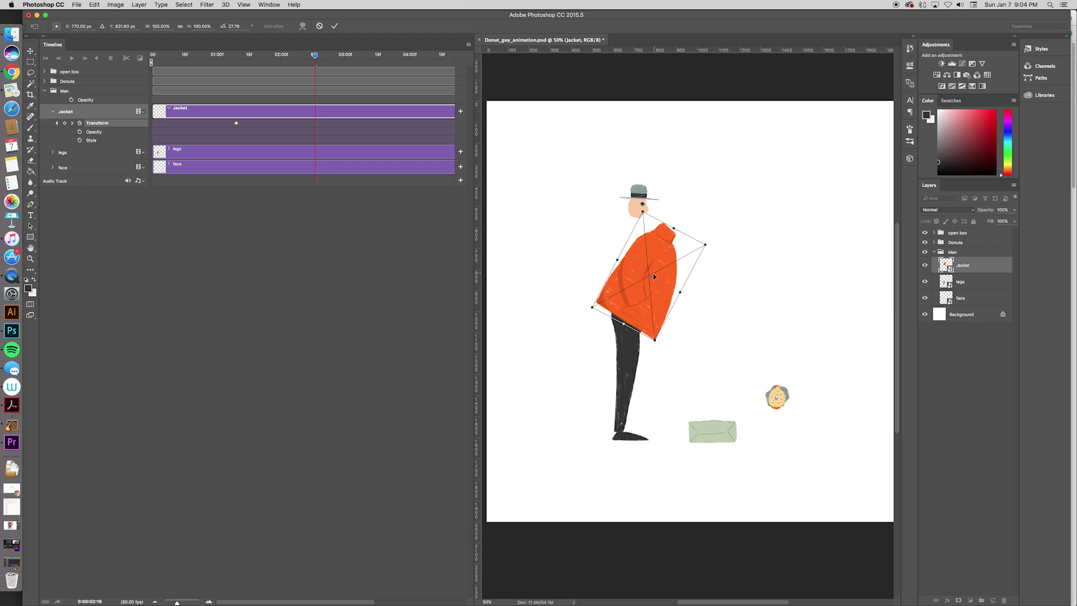
pyautogui.moveTo(654, 276); pyautogui.dragTo(670, 276)
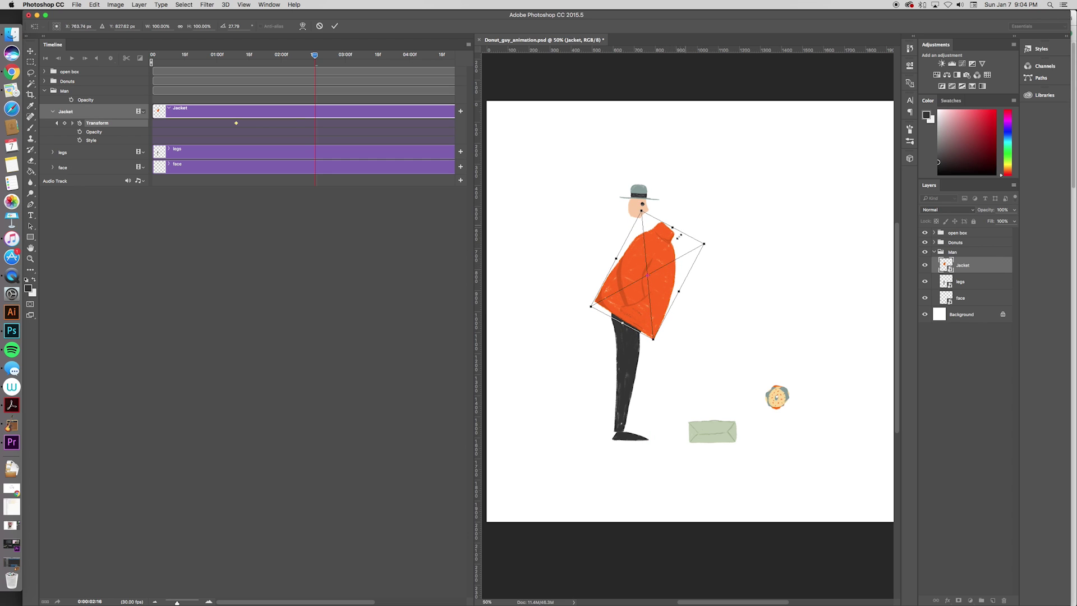
pyautogui.press('Return')
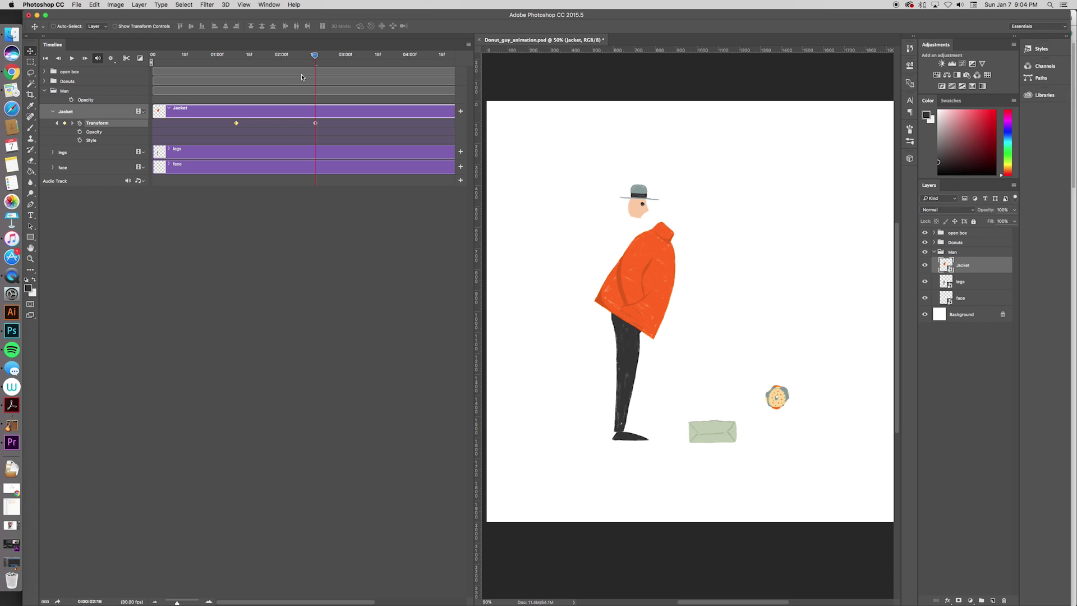
# - Preview the bend, move the Jacket's second Transform keyframe earlier to just past the 02:00f mark, and replay the animation
pyautogui.moveTo(312, 57); pyautogui.dragTo(161, 60)
pyautogui.press('space')
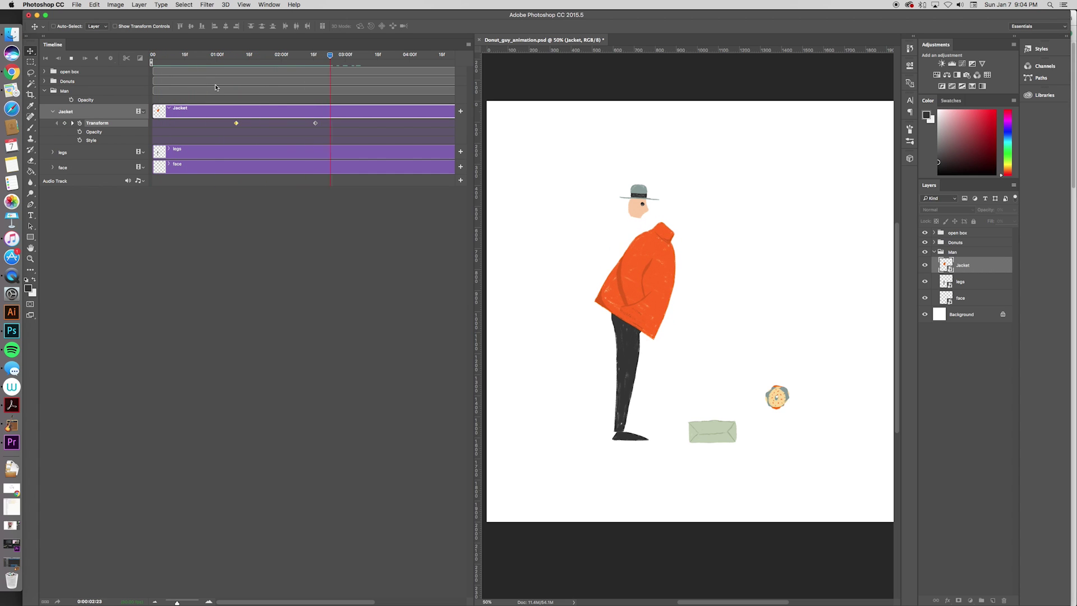
pyautogui.moveTo(314, 124); pyautogui.dragTo(294, 125)
pyautogui.press('space')
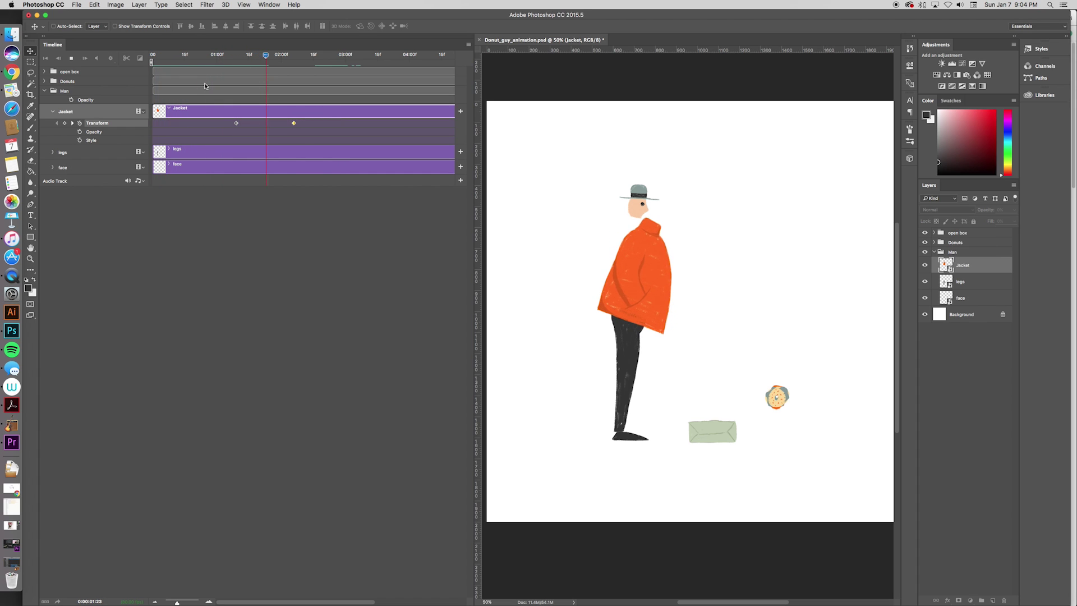
# - At 0:00:01:22, nudge the Jacket slightly back and up on the legs to add an intermediate Transform keyframe
pyautogui.moveTo(275, 58); pyautogui.dragTo(263, 61)
pyautogui.hotkey('ctrl', 't')
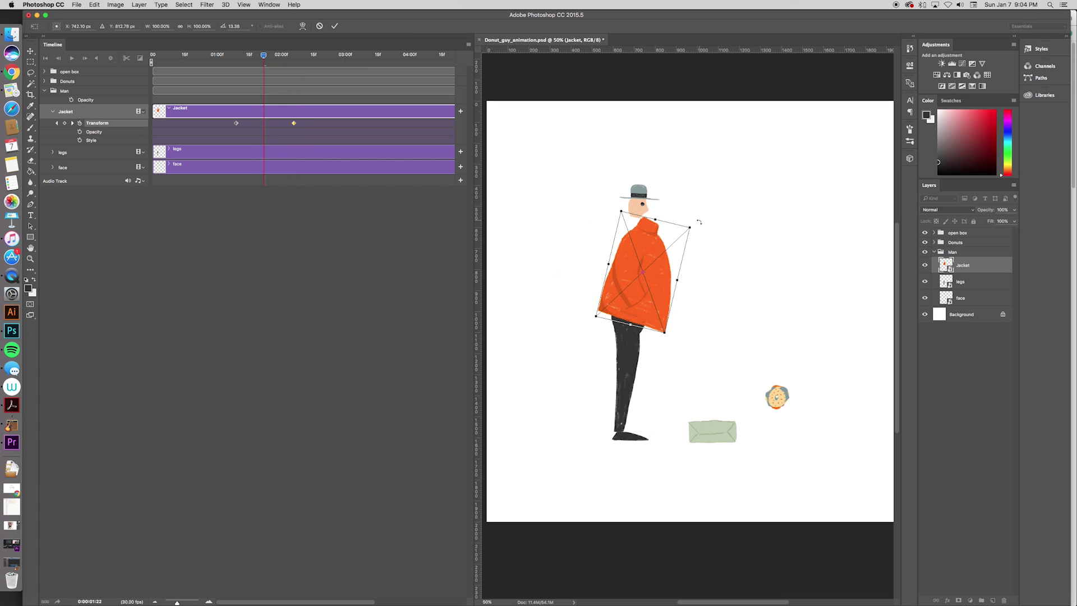
pyautogui.moveTo(699, 222); pyautogui.dragTo(703, 226)
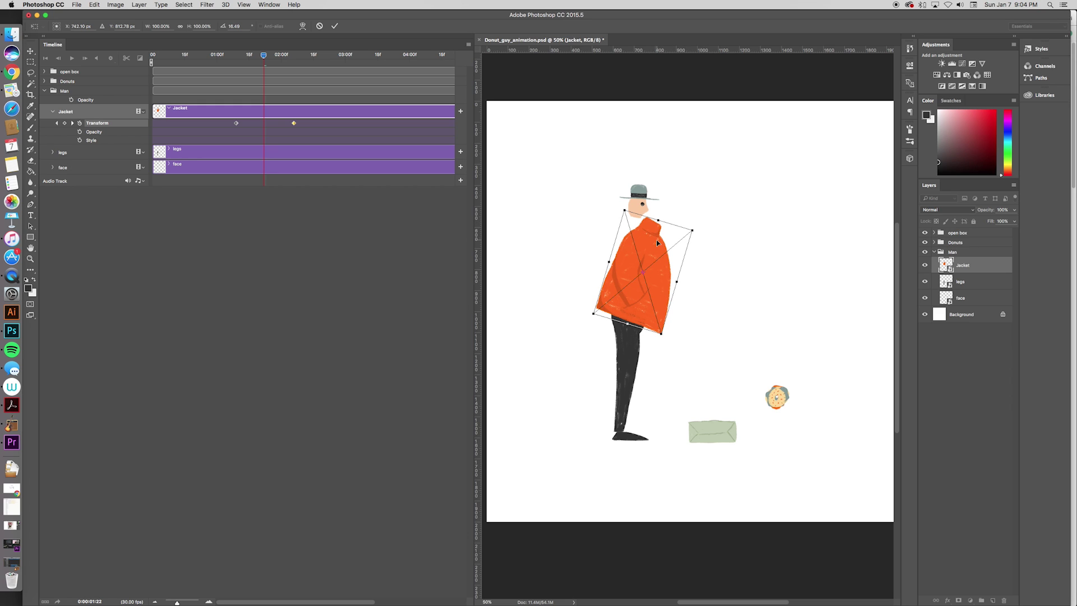
pyautogui.press('super+z')
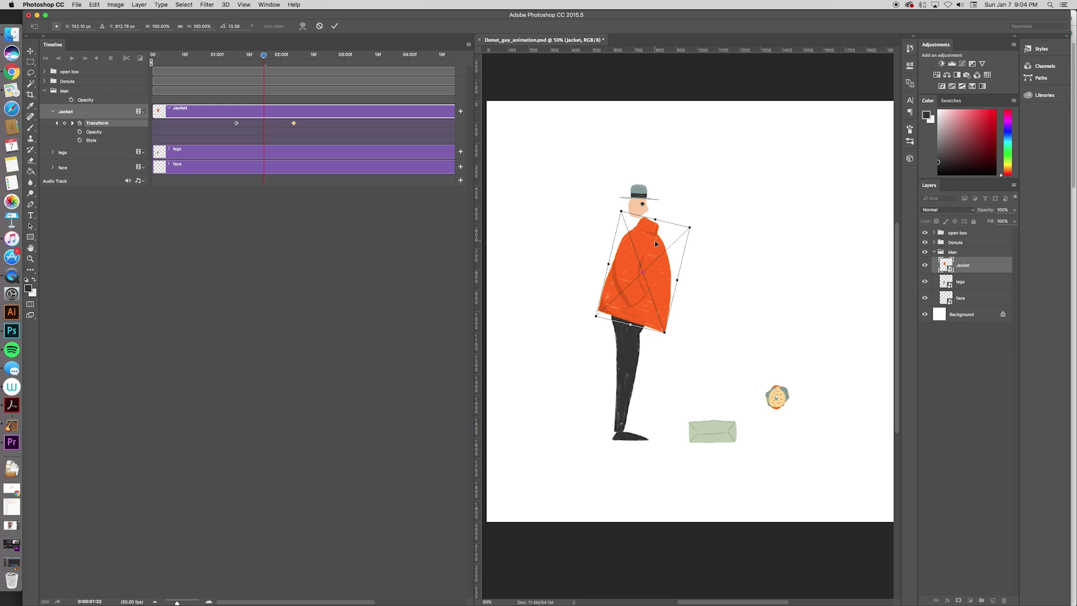
pyautogui.moveTo(664, 239); pyautogui.dragTo(660, 238)
pyautogui.press('Up')
pyautogui.press('Up')
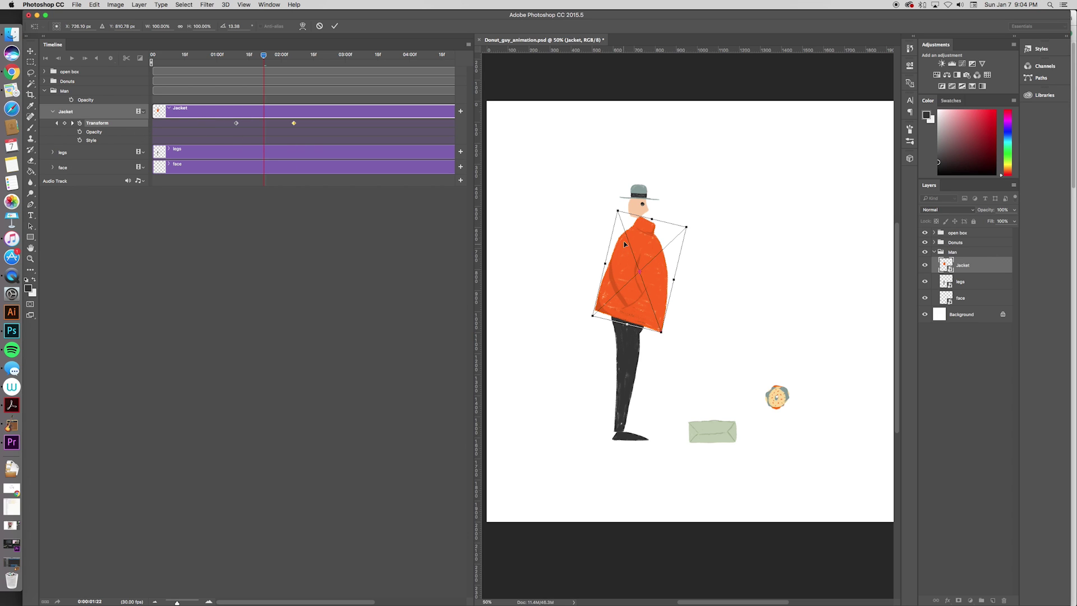
pyautogui.press('Return')
# - Preview the bend, shift the Jacket's last two Transform keyframes earlier to 0:00:01:18 and 0:00:01:28, and replay it
pyautogui.moveTo(253, 63); pyautogui.dragTo(189, 62)
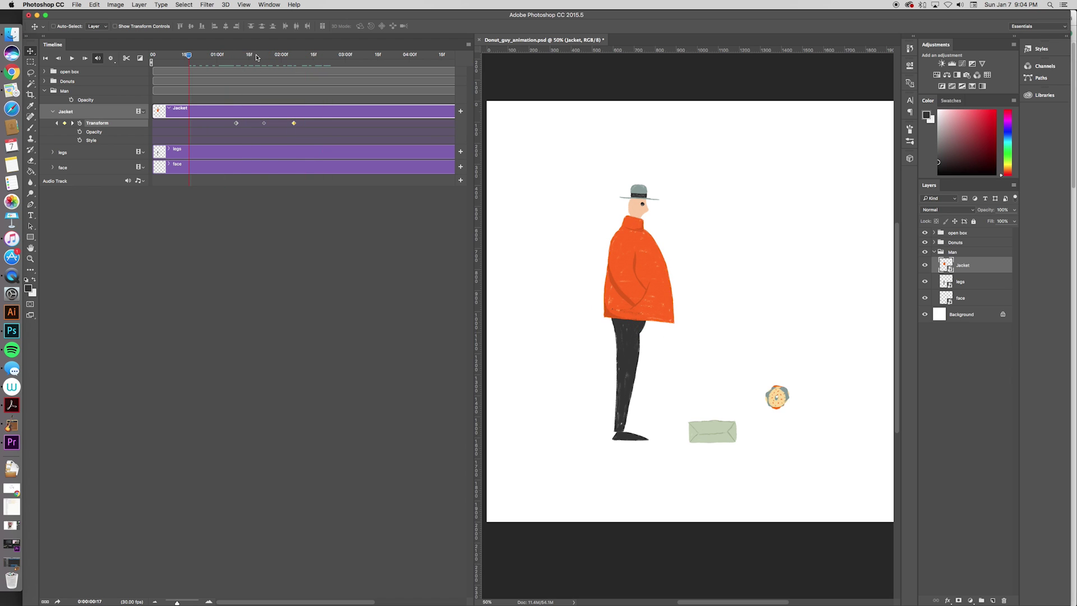
pyautogui.press('space')
pyautogui.press('space')
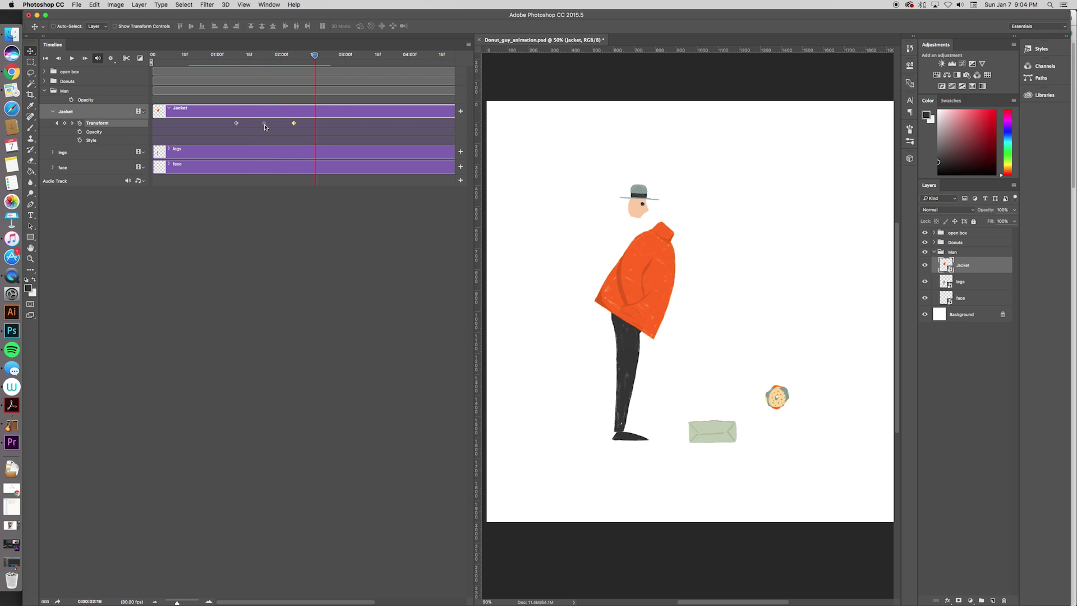
pyautogui.moveTo(265, 125)
pyautogui.mouseDown()
pyautogui.moveTo(255, 124)
pyautogui.moveTo(277, 123)
pyautogui.mouseUp()
pyautogui.press('space')
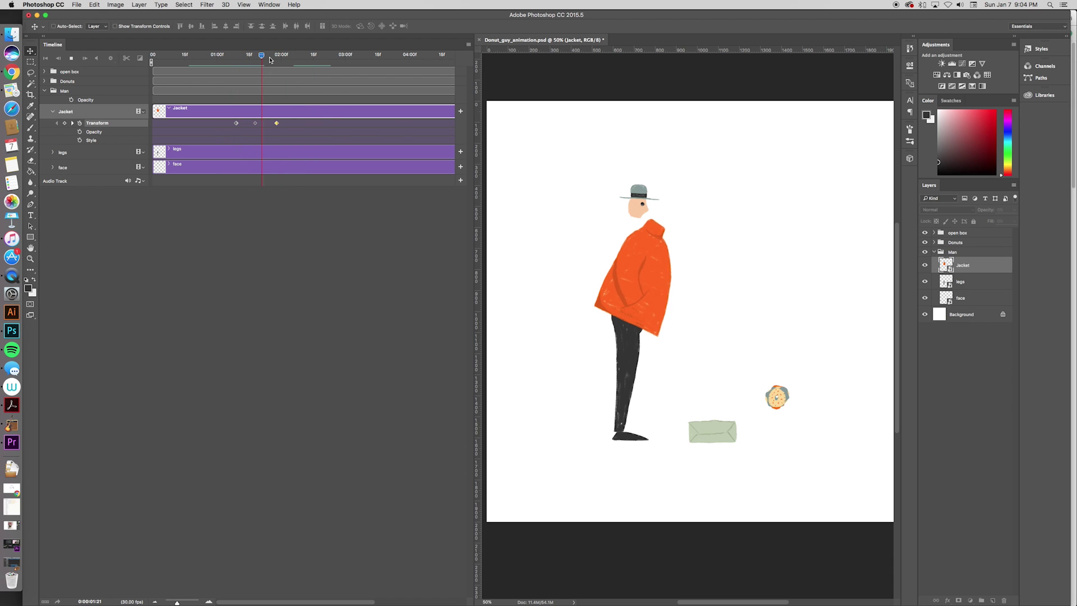
pyautogui.click(278, 58)
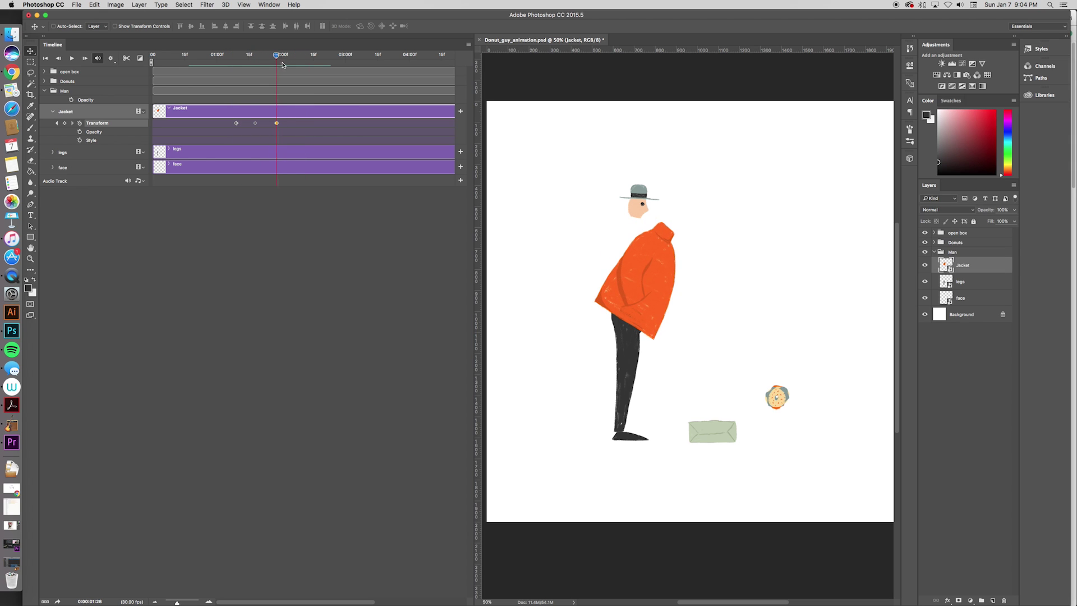
pyautogui.moveTo(283, 65); pyautogui.dragTo(250, 71)
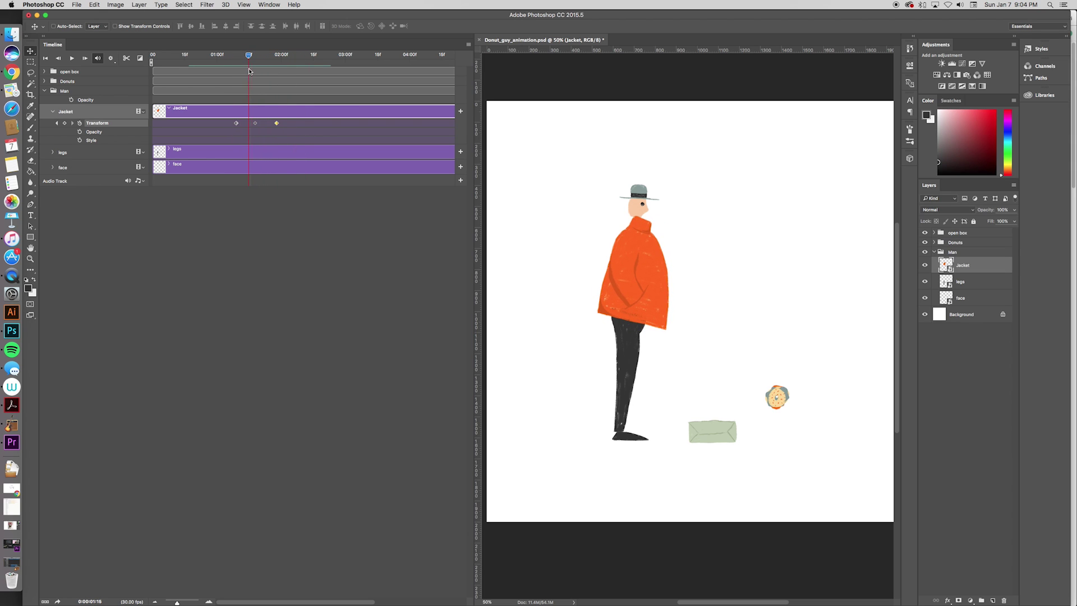
# - Expand the face layer's animation properties and add its starting Transform keyframe at 0:00:01:09
pyautogui.click(53, 168)
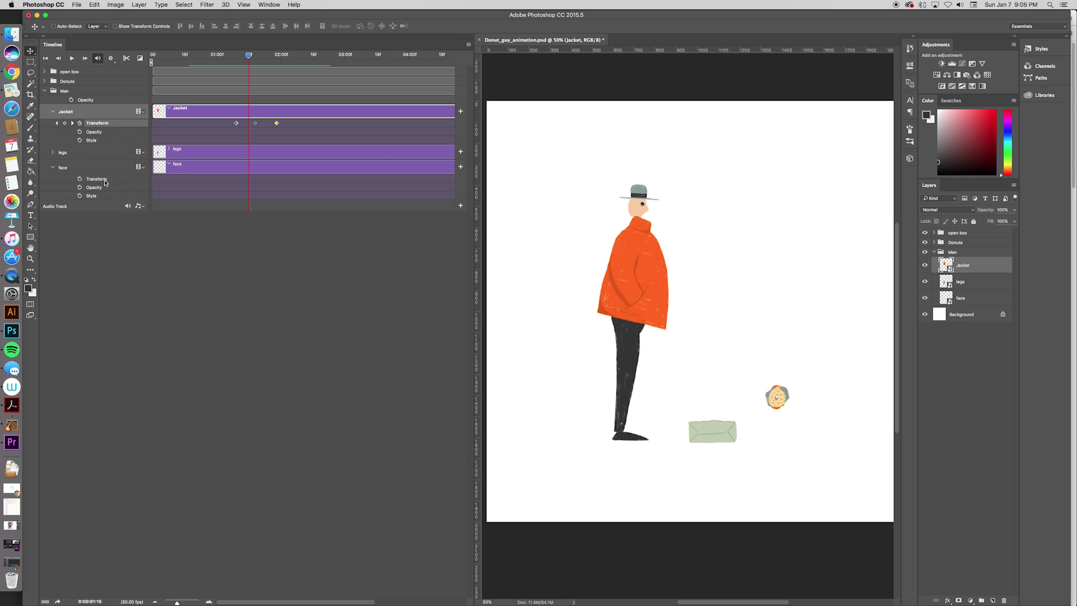
pyautogui.moveTo(248, 54); pyautogui.dragTo(236, 59)
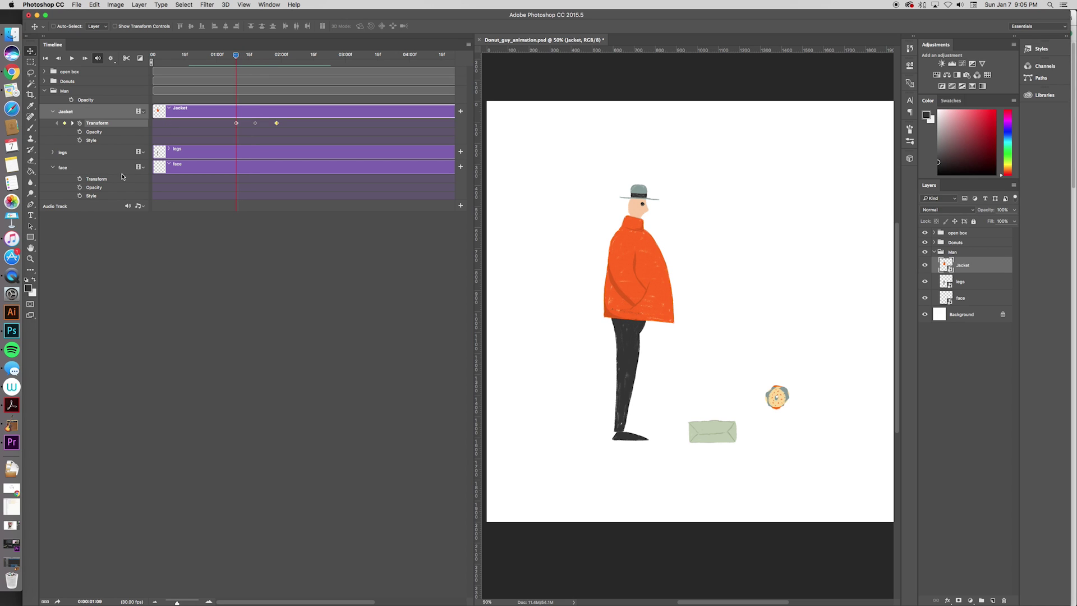
pyautogui.click(79, 179)
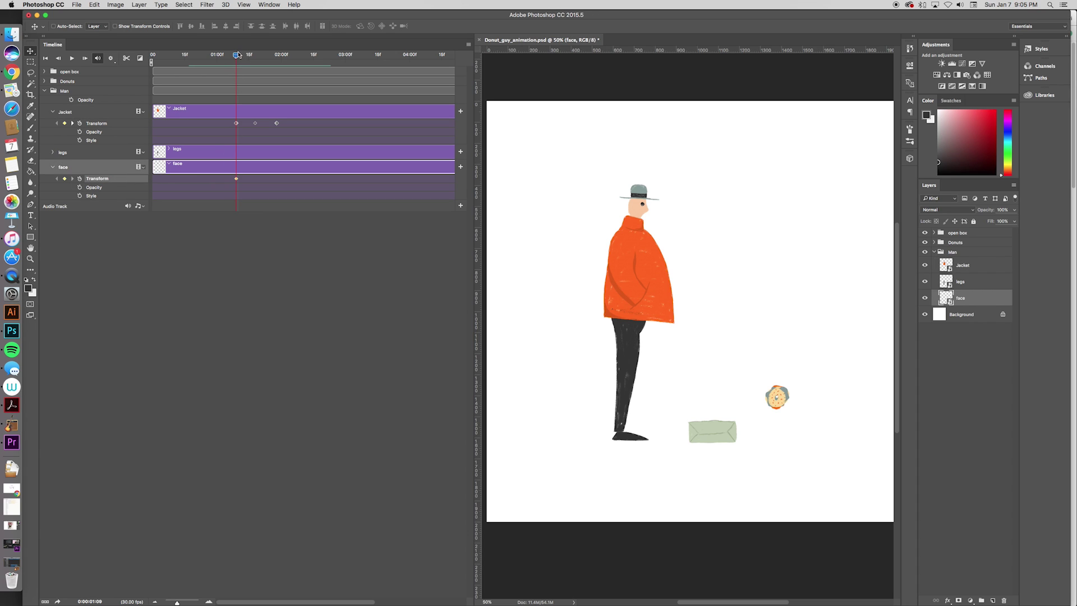
# - At 0:00:01:18, rotate the face forward about 25 degrees and shift it to sit on the jacket collar
pyautogui.moveTo(237, 57); pyautogui.dragTo(256, 58)
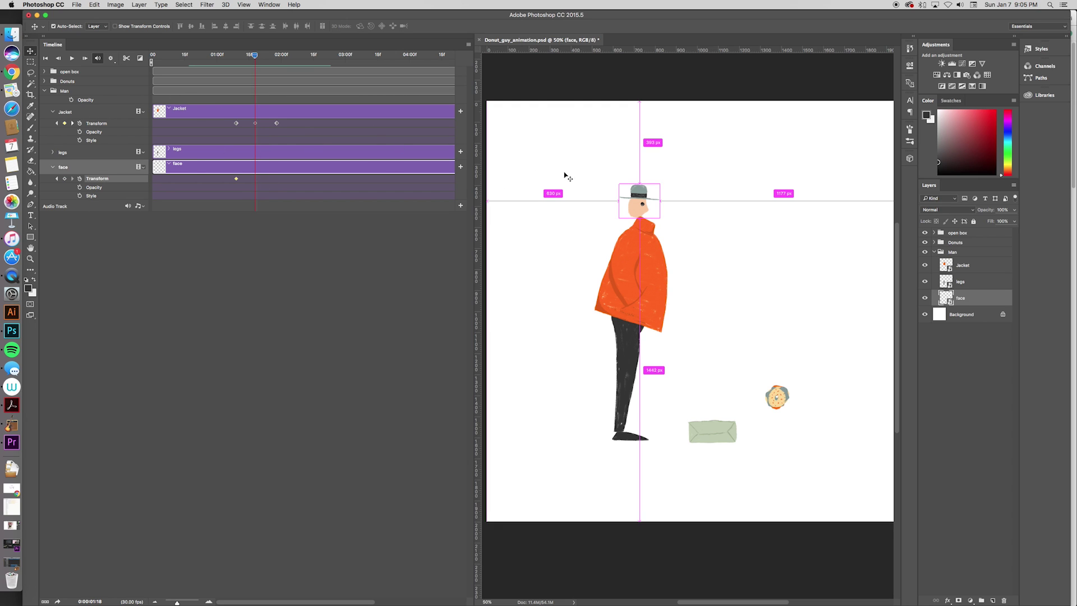
pyautogui.press('super+t')
pyautogui.moveTo(644, 193); pyautogui.dragTo(699, 194)
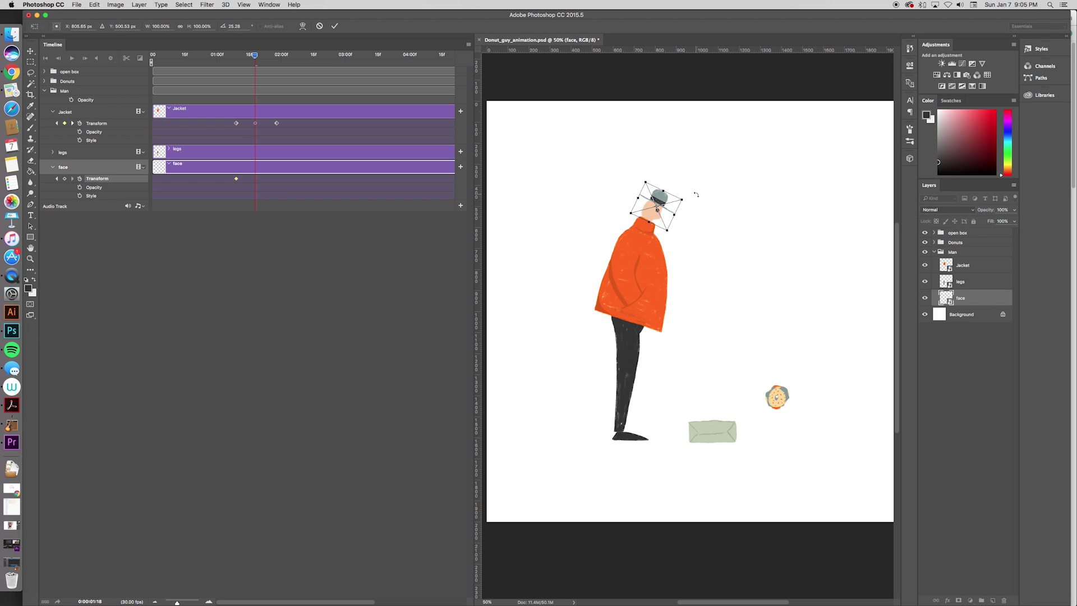
pyautogui.press('Right')
pyautogui.press('Right')
pyautogui.press('Right')
pyautogui.press('Right')
pyautogui.press('Right')
pyautogui.press('Right')
pyautogui.press('Right')
pyautogui.press('Right')
pyautogui.press('Down')
pyautogui.press('Down')
pyautogui.press('Down')
pyautogui.press('Down')
pyautogui.press('Return')
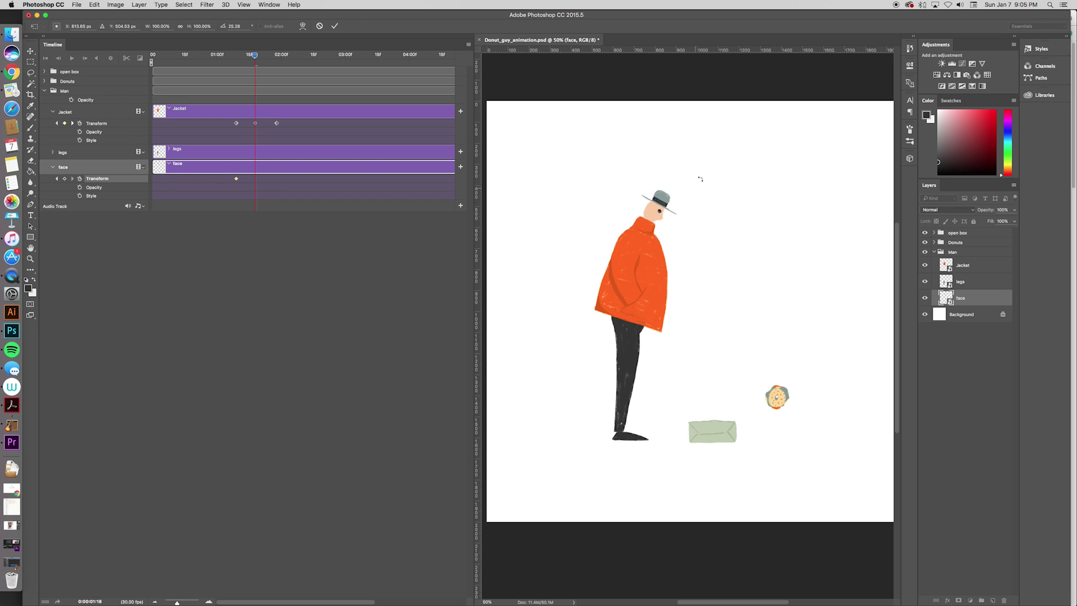
# - At 0:00:01:28, try rotating the face to about 38 degrees and moving it onto the bent jacket's collar
pyautogui.moveTo(262, 61); pyautogui.dragTo(276, 61)
pyautogui.moveTo(661, 196); pyautogui.dragTo(725, 212)
pyautogui.press('super+t')
pyautogui.press('Return')
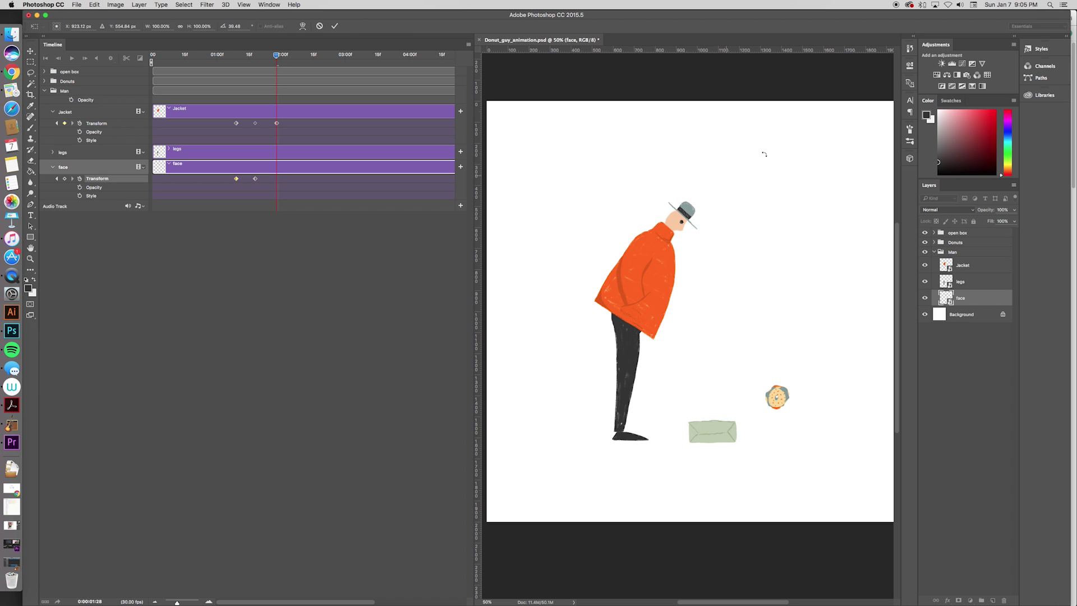
# - Preview the head movement and delete the face's Transform keyframe at 0:00:01:28
pyautogui.moveTo(269, 60); pyautogui.dragTo(215, 61)
pyautogui.press('space')
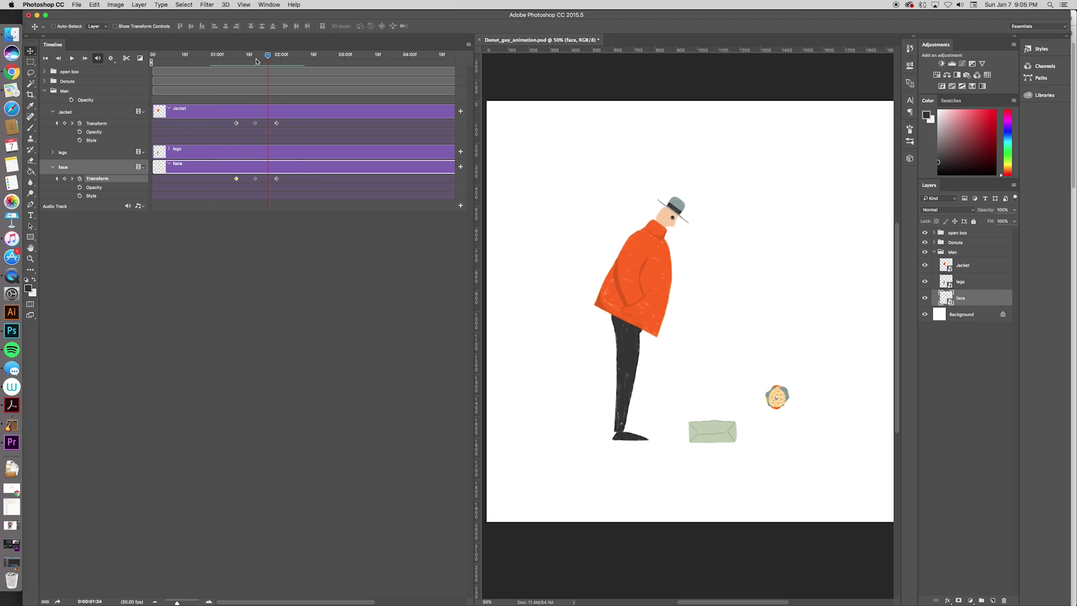
pyautogui.click(243, 62)
pyautogui.moveTo(242, 65); pyautogui.dragTo(278, 67)
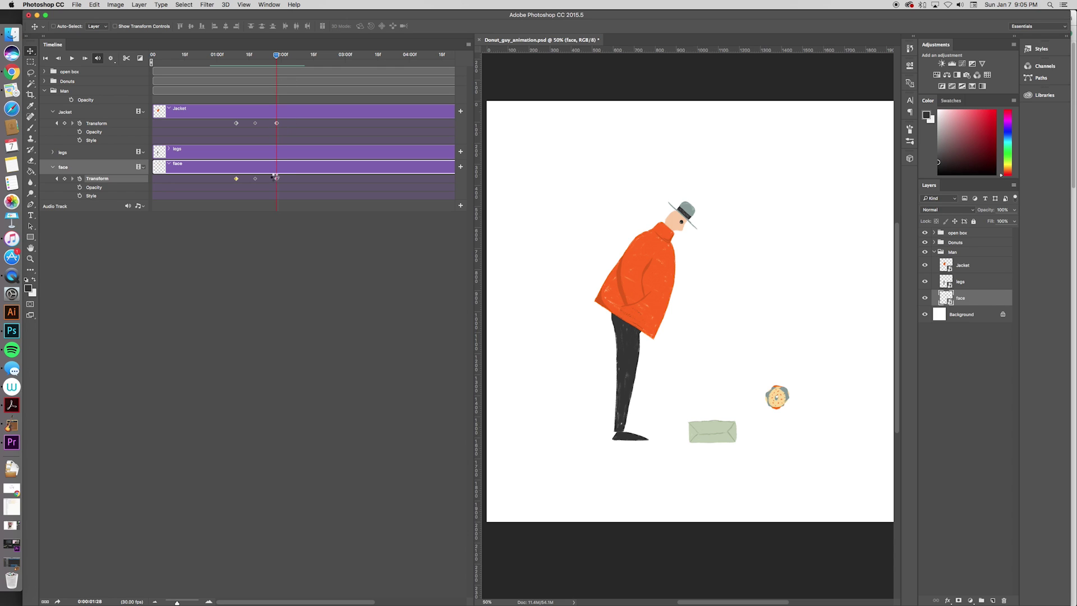
pyautogui.press('Delete')
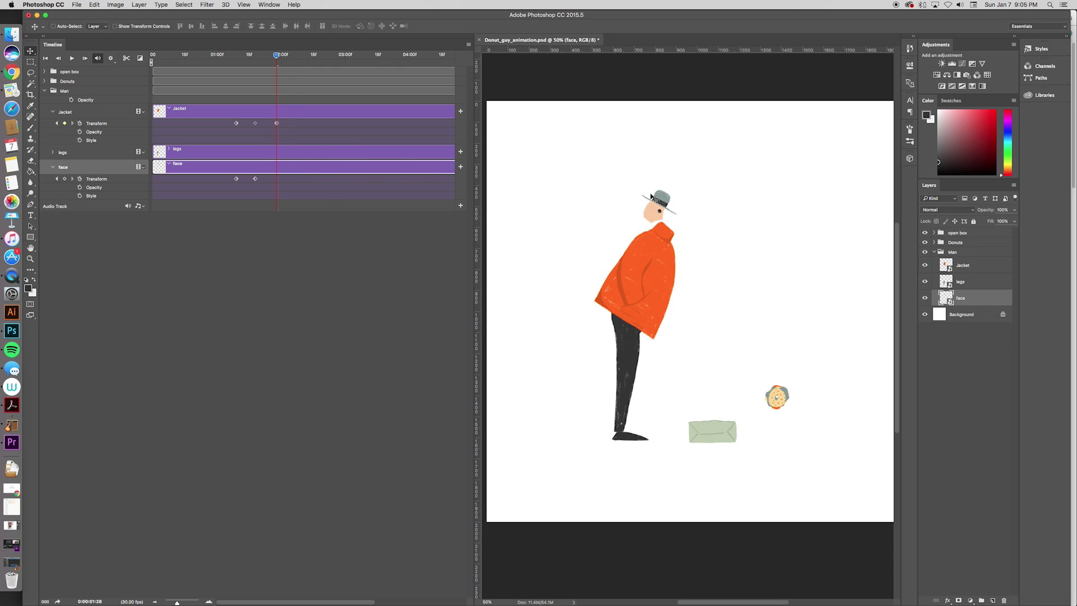
# - At 0:00:01:28, rotate the face to about 46 degrees and nudge it down and forward onto the bent jacket's collar
pyautogui.moveTo(661, 210); pyautogui.dragTo(744, 204)
pyautogui.press('super+t')
pyautogui.press('Down')
pyautogui.press('Down')
pyautogui.press('Down')
pyautogui.press('Down')
pyautogui.press('Down')
pyautogui.press('Down')
pyautogui.press('Down')
pyautogui.press('Down')
pyautogui.press('Down')
pyautogui.press('Down')
pyautogui.press('Down')
pyautogui.press('Down')
pyautogui.press('Down')
pyautogui.press('Down')
pyautogui.press('Down')
pyautogui.press('Down')
pyautogui.press('Down')
pyautogui.press('Down')
pyautogui.press('Down')
pyautogui.press('Down')
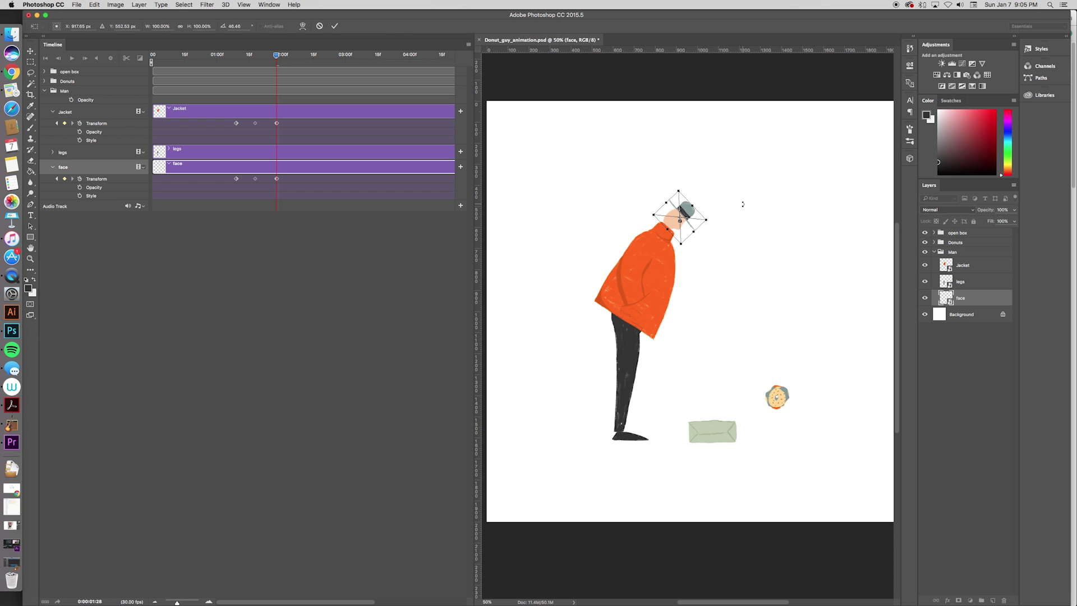
pyautogui.press('Right')
pyautogui.press('Right')
pyautogui.press('Right')
pyautogui.press('Right')
pyautogui.press('Right')
pyautogui.press('Right')
pyautogui.press('Right')
pyautogui.press('Right')
pyautogui.press('Right')
pyautogui.press('Right')
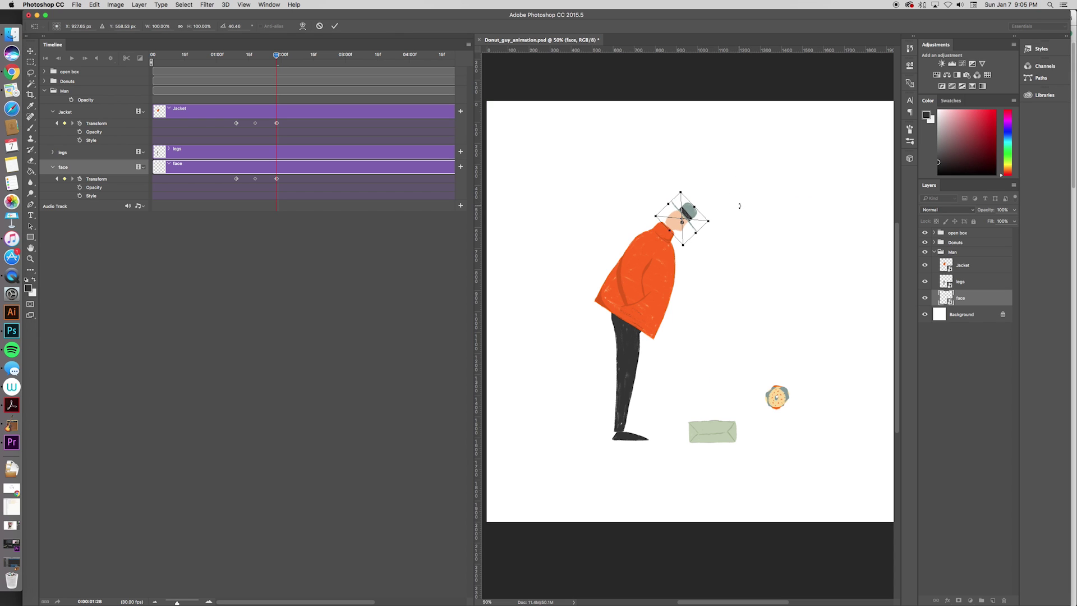
pyautogui.press('Return')
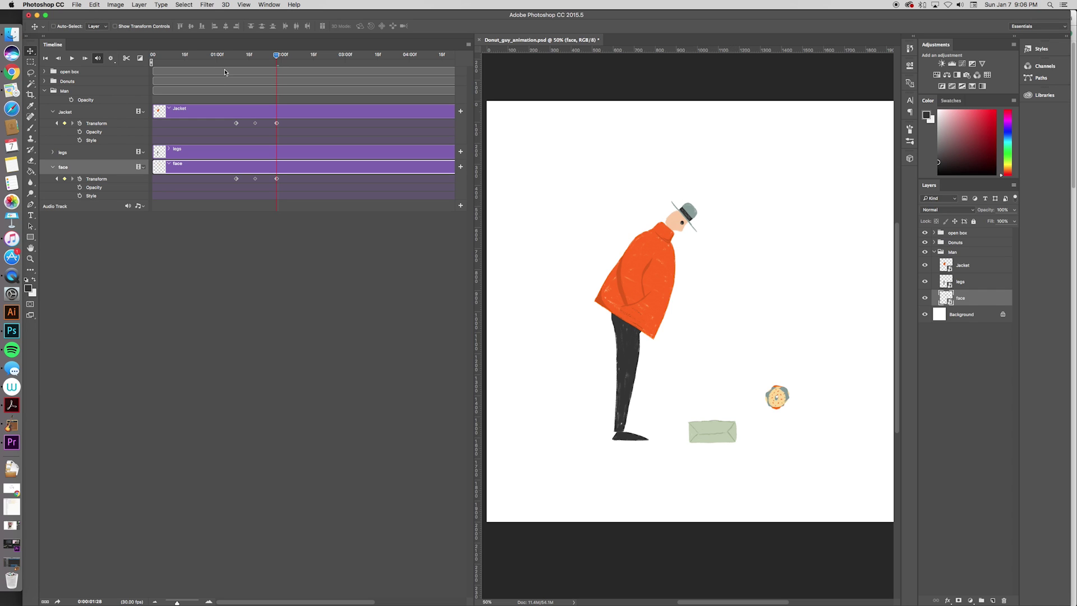
# - Replay the bend and move the Jacket's last two Transform keyframes earlier to 0:00:01:14 and 0:00:01:21
pyautogui.press('space')
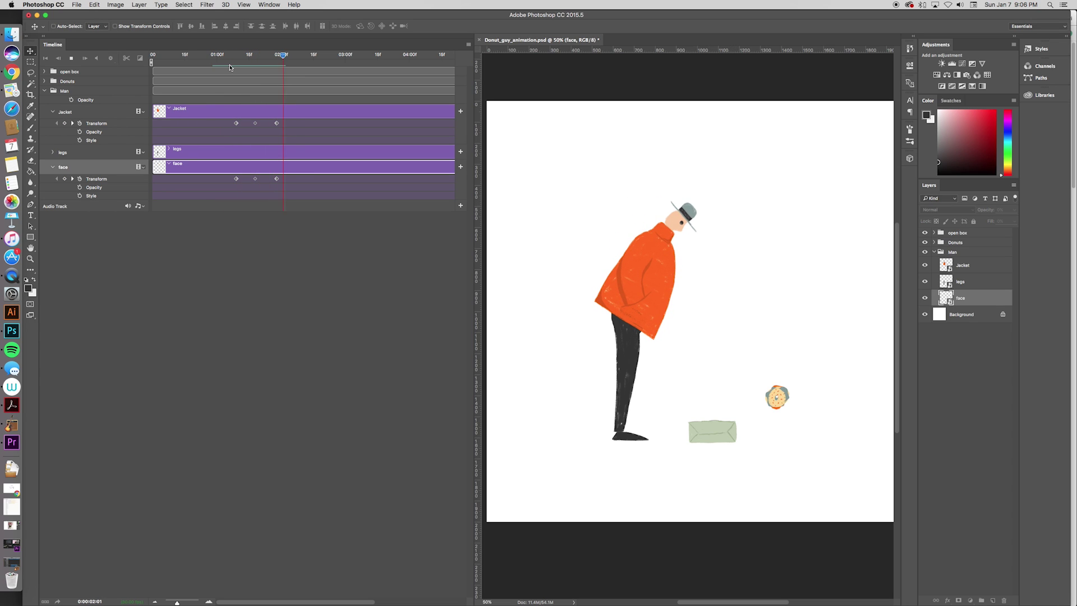
pyautogui.press('space')
pyautogui.click(212, 54)
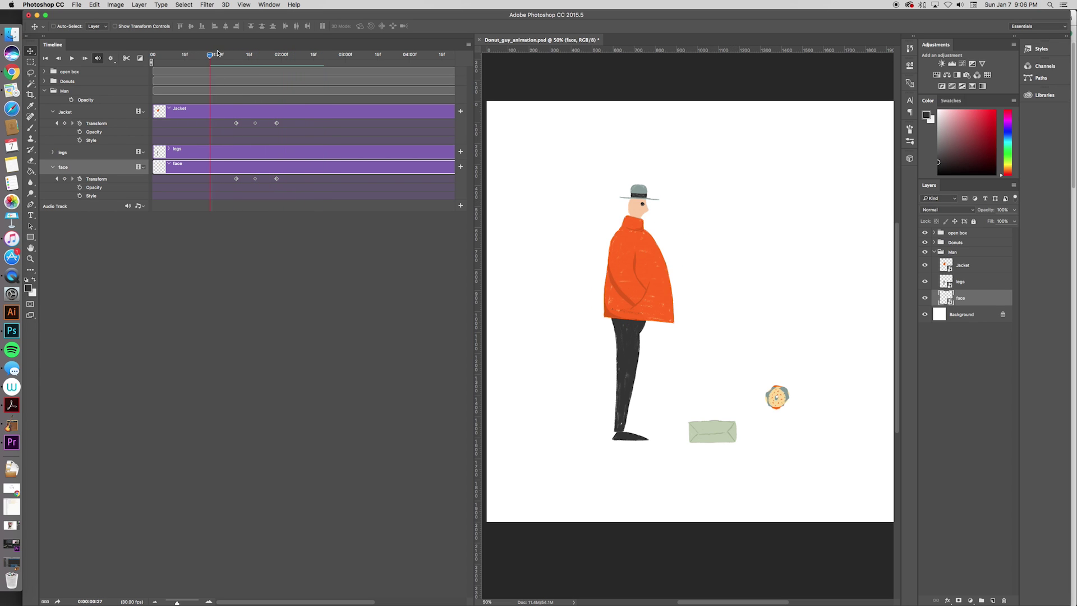
pyautogui.press('space')
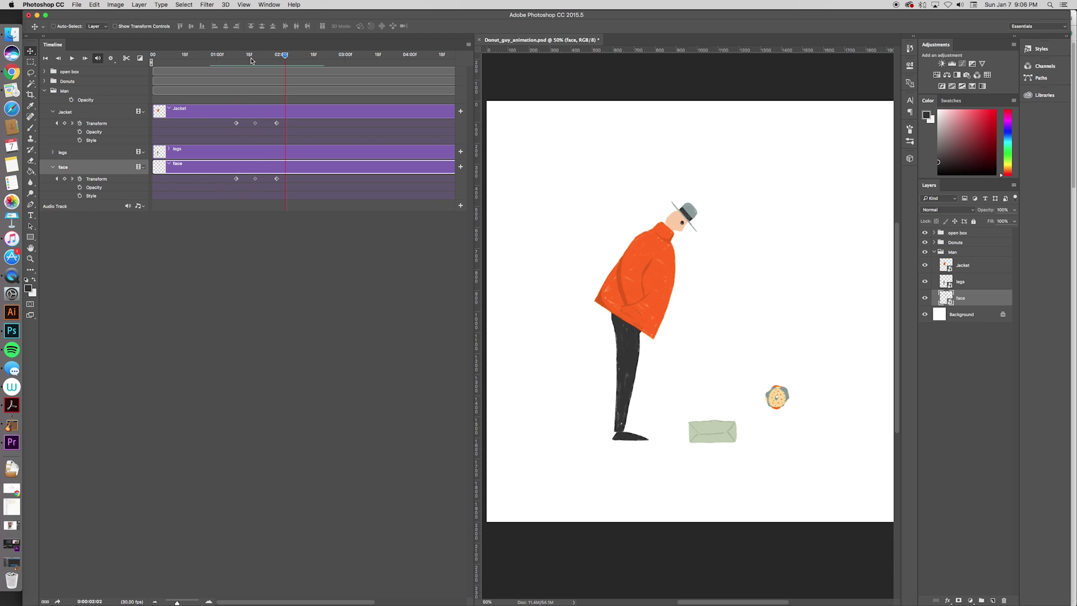
pyautogui.press('space')
pyautogui.click(256, 123)
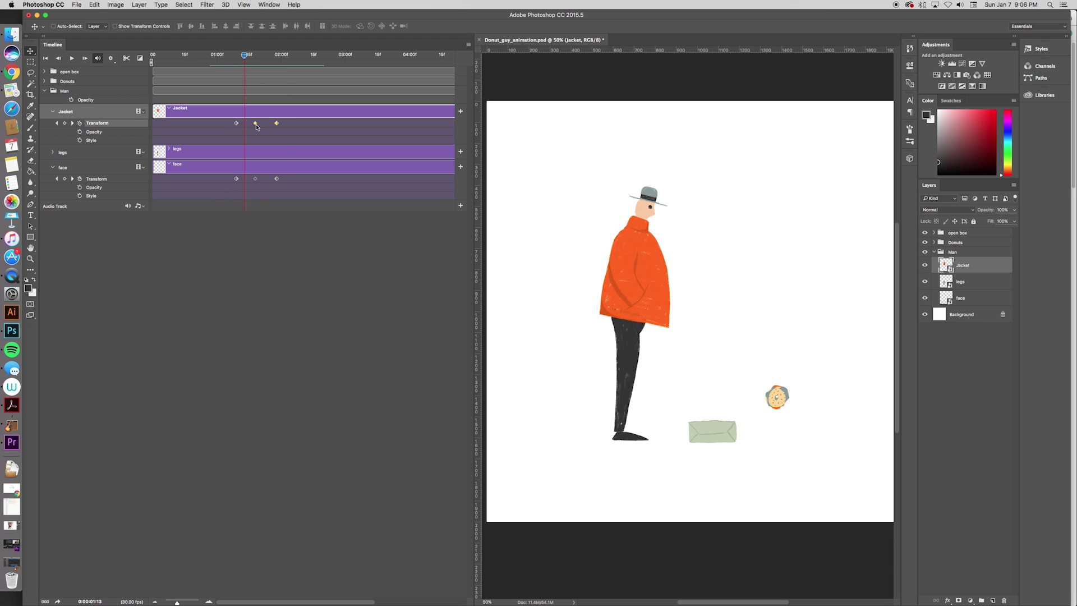
pyautogui.moveTo(277, 124); pyautogui.dragTo(262, 124)
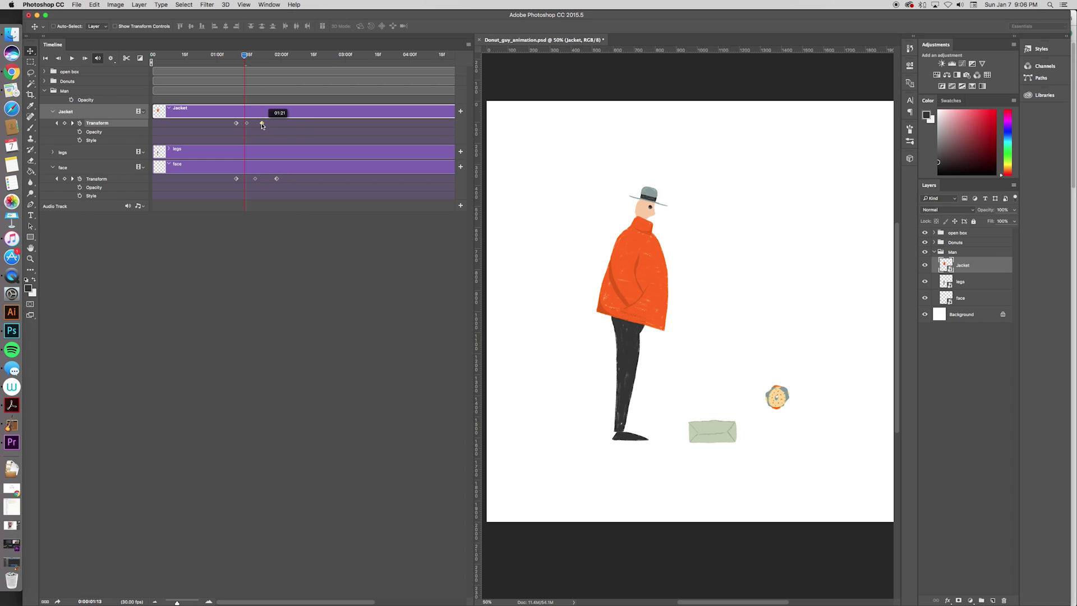
pyautogui.press('Right')
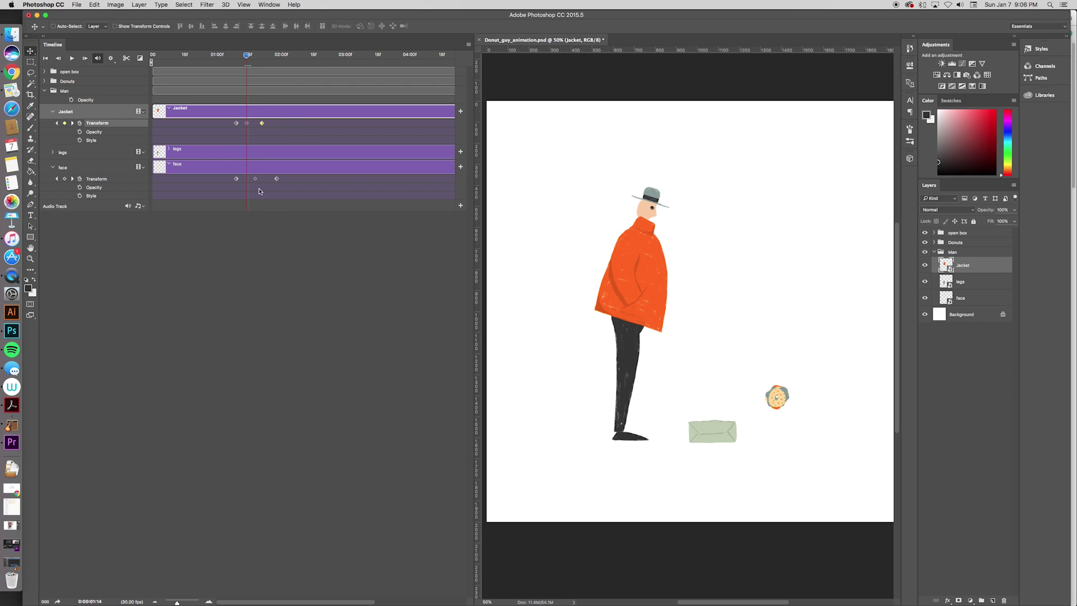
# - Move the face's last two Transform keyframes to 0:00:01:14 and 0:00:01:21, matching the Jacket, and preview the animation
pyautogui.moveTo(257, 180); pyautogui.dragTo(248, 180)
pyautogui.moveTo(247, 55); pyautogui.dragTo(262, 57)
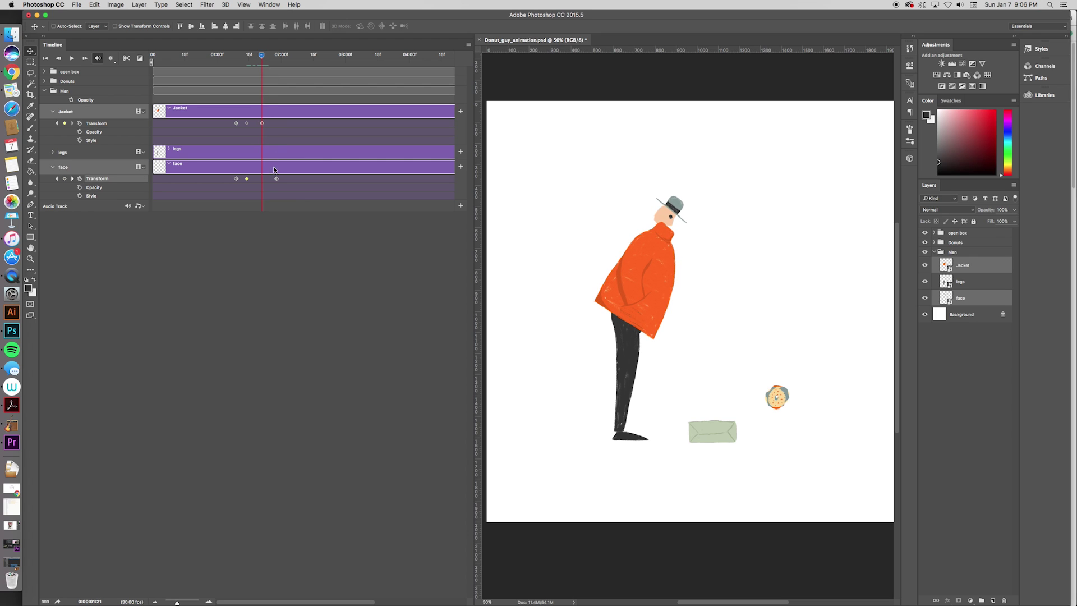
pyautogui.moveTo(276, 178); pyautogui.dragTo(262, 179)
pyautogui.click(224, 55)
pyautogui.press('space')
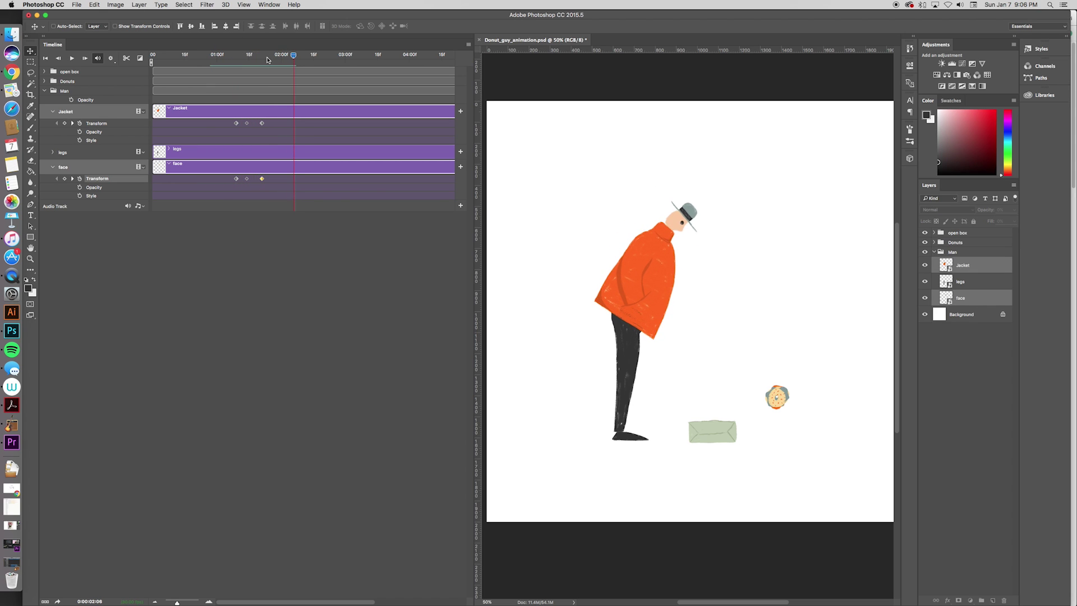
pyautogui.click(199, 56)
pyautogui.moveTo(198, 55); pyautogui.dragTo(266, 78)
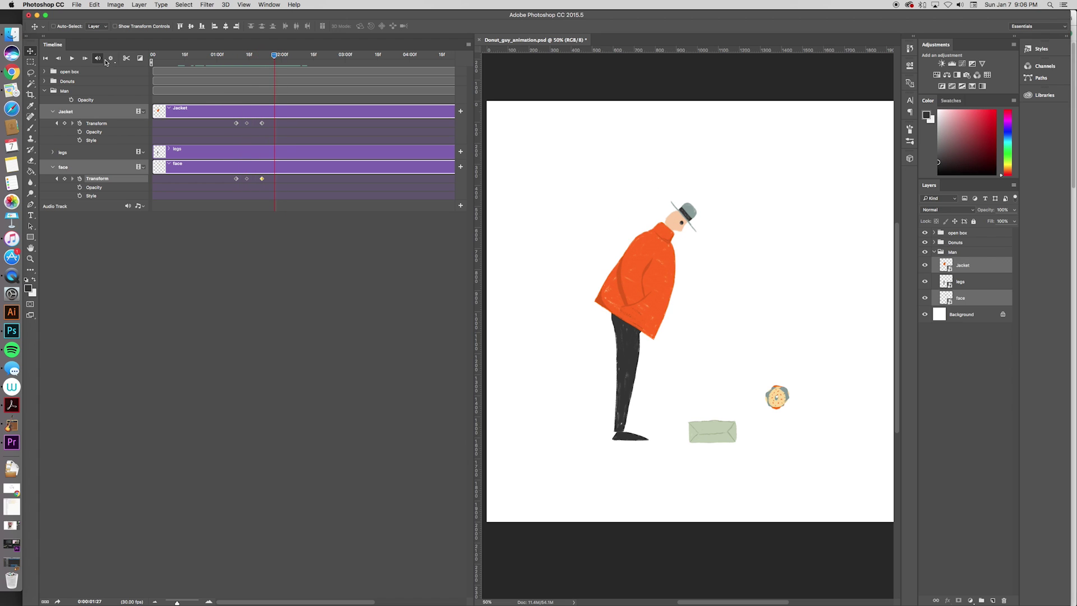
# - Collapse the Man group in the timeline, expand the open box group, and select the Lid layer with its properties collapsed
pyautogui.click(45, 90)
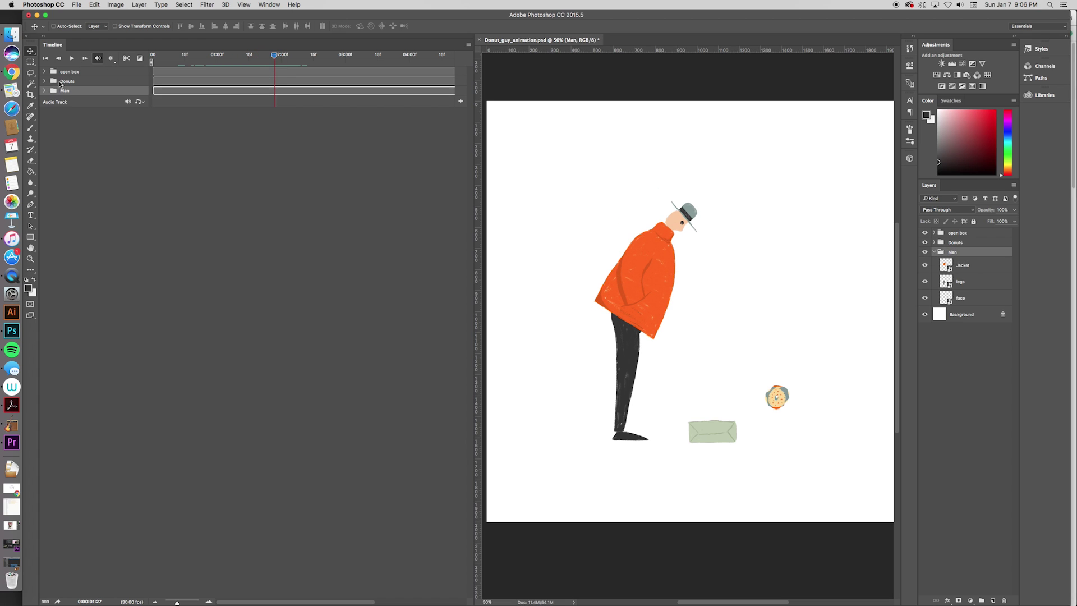
pyautogui.click(45, 72)
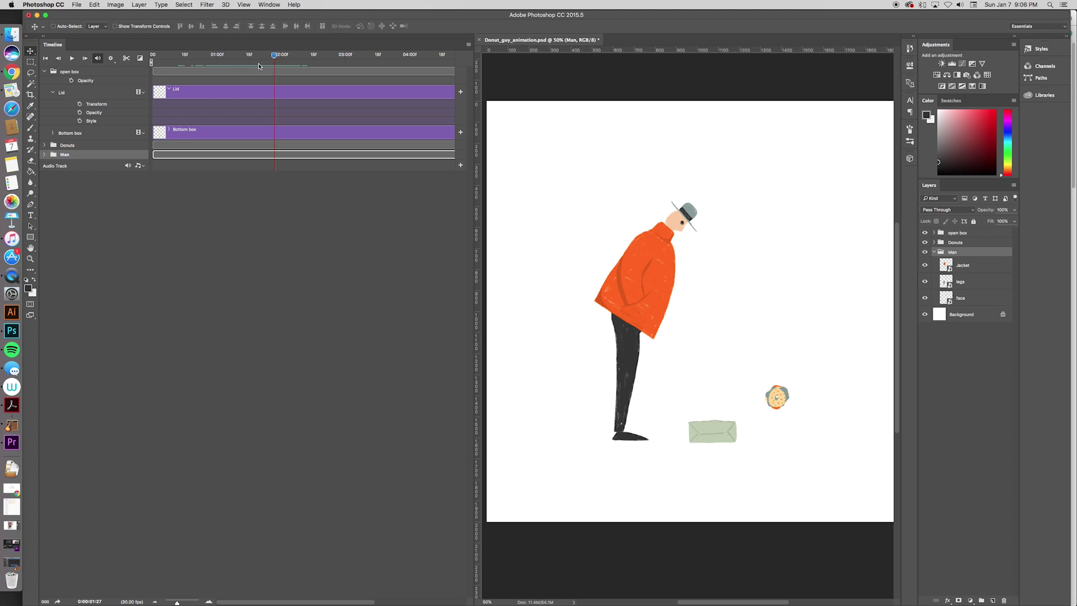
pyautogui.click(205, 99)
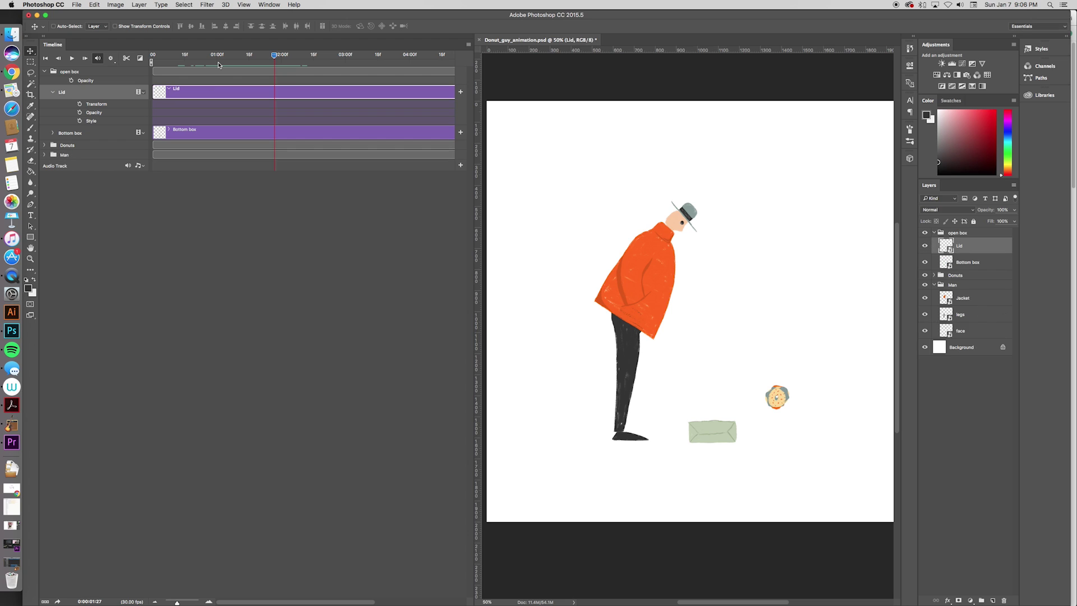
pyautogui.click(52, 93)
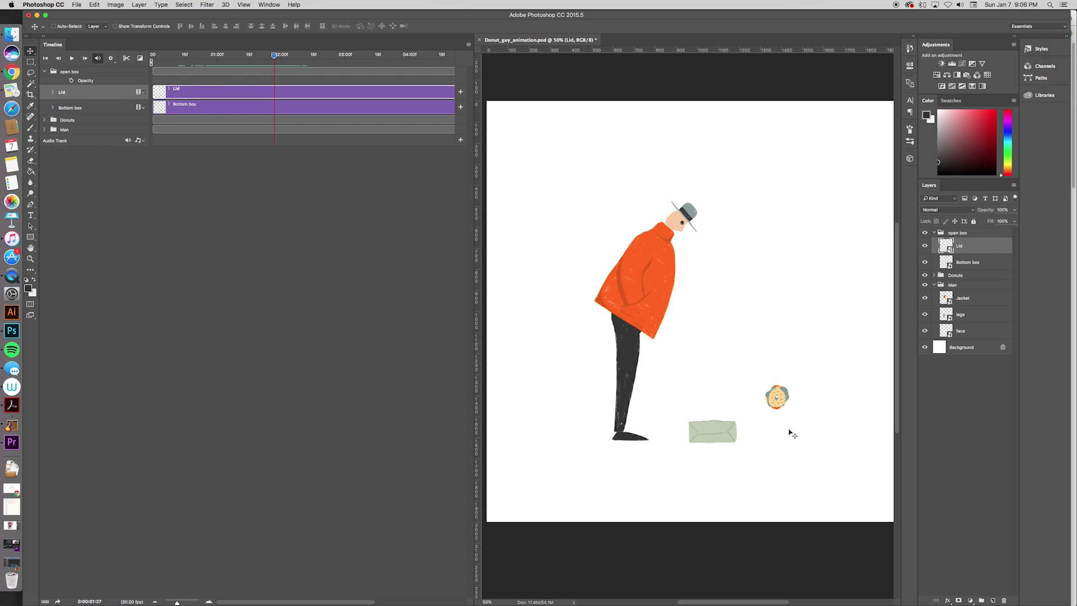
# - Start Transform keyframing on the Lid layer at 0:00:02:28, with the box closed
pyautogui.moveTo(277, 56); pyautogui.dragTo(341, 71)
pyautogui.click(54, 93)
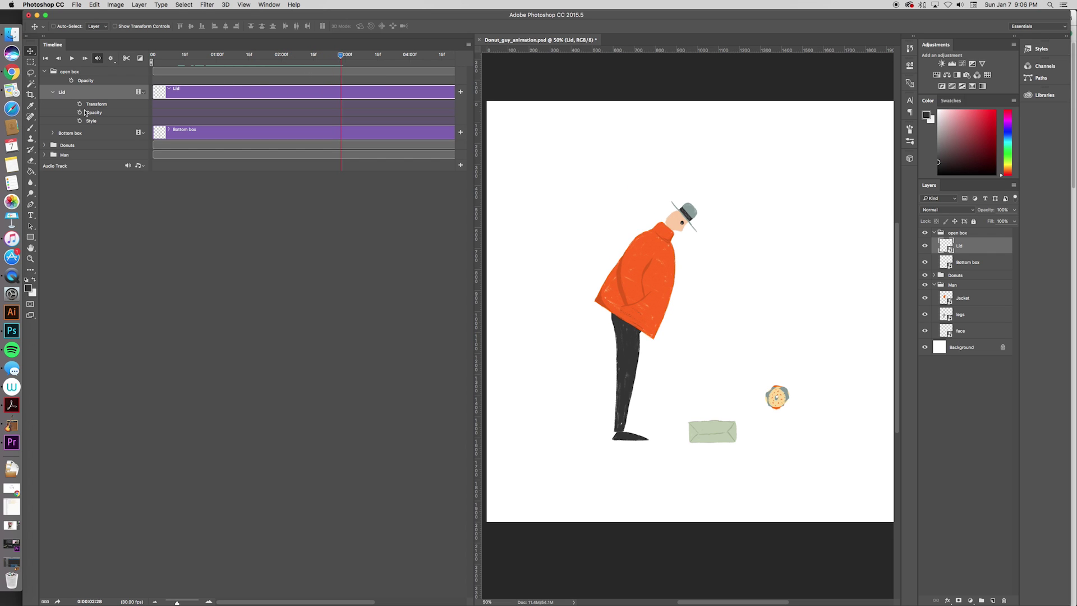
pyautogui.click(80, 104)
# - At 0:00:04:02, rotate the lid to about 172 degrees and place its hinge end at the box's upper right corner
pyautogui.moveTo(342, 56); pyautogui.dragTo(414, 64)
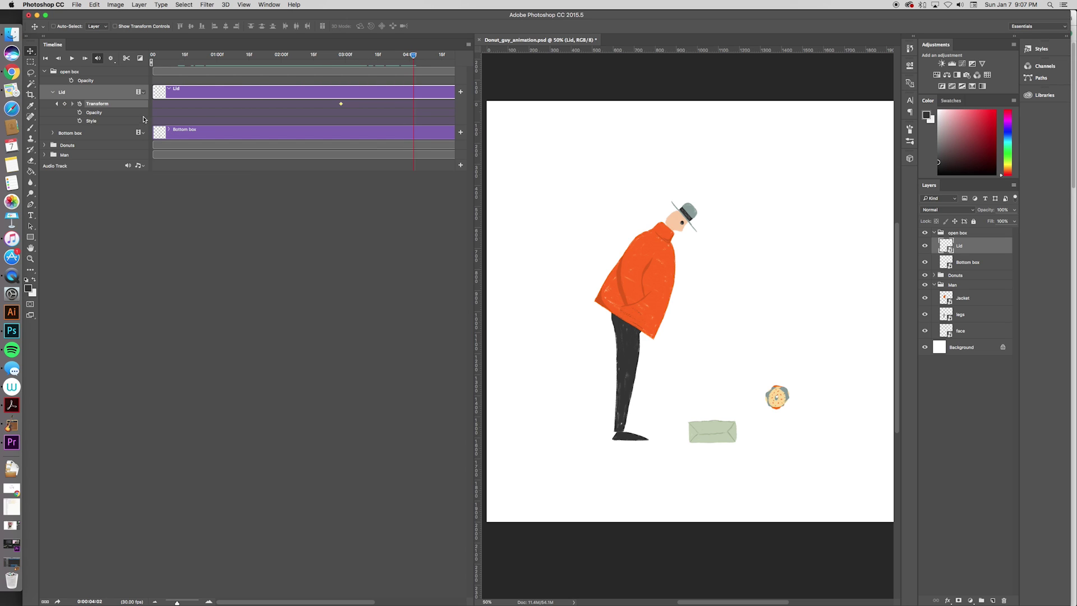
pyautogui.press('super+t')
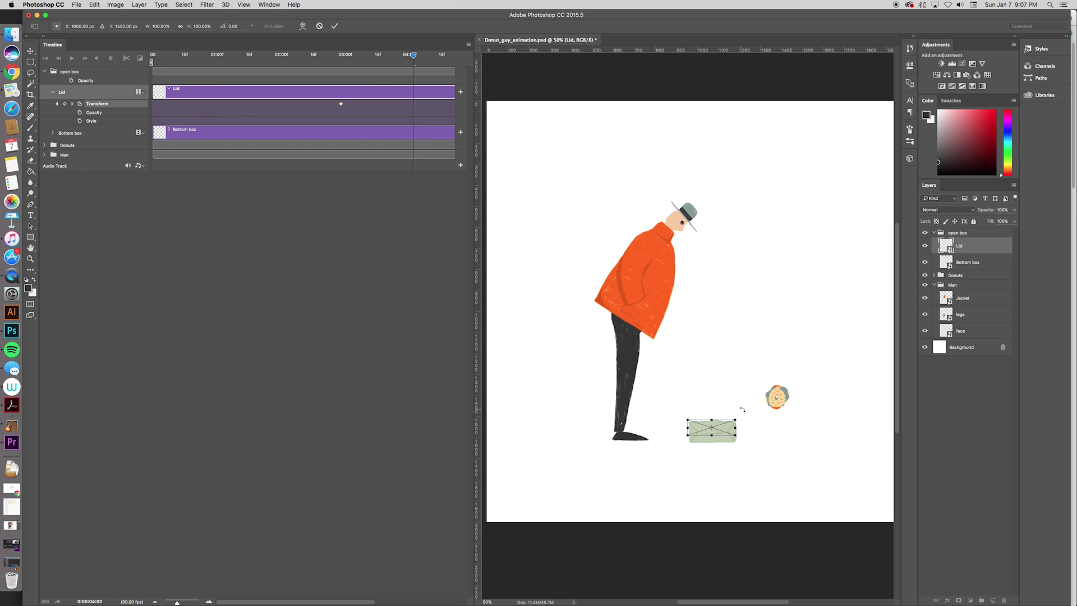
pyautogui.moveTo(741, 410); pyautogui.dragTo(771, 412)
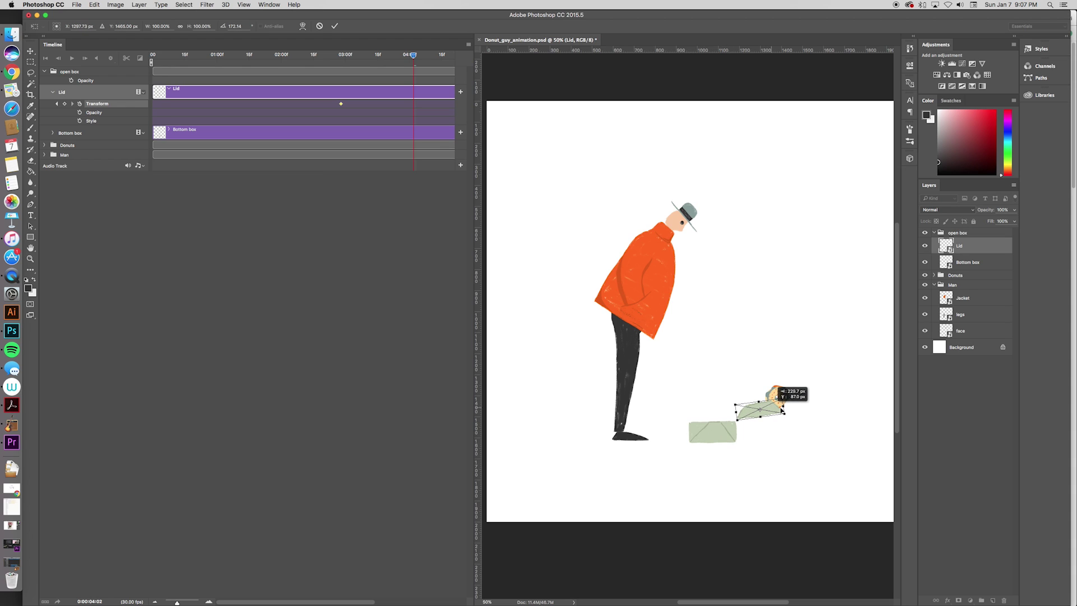
pyautogui.press('Return')
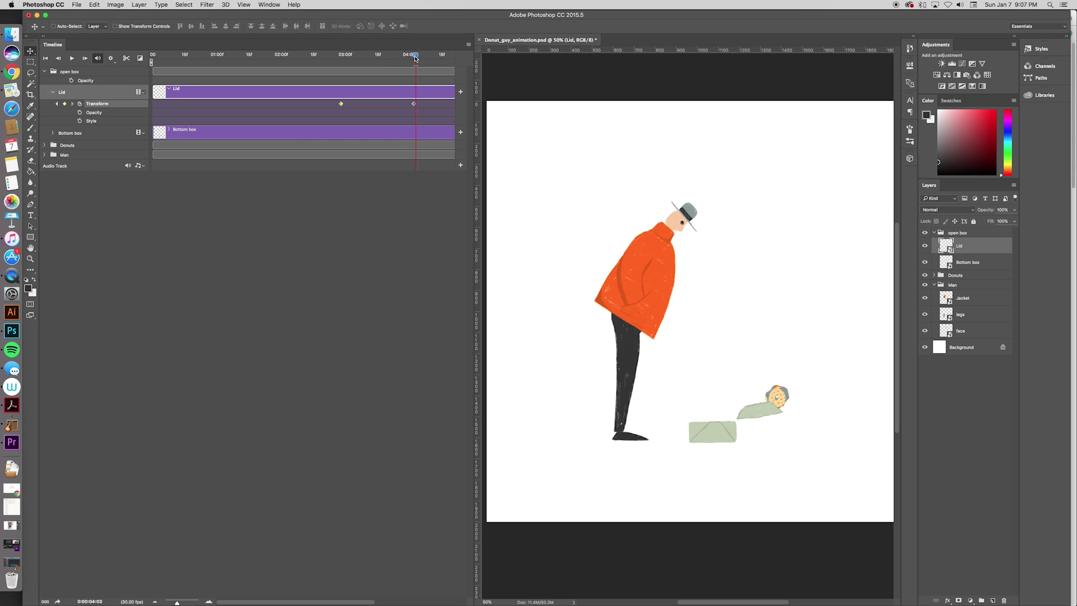
# - At 0:00:03:14, raise the upright lid so its lower end rests on the box's upper right corner
pyautogui.moveTo(415, 58); pyautogui.dragTo(375, 73)
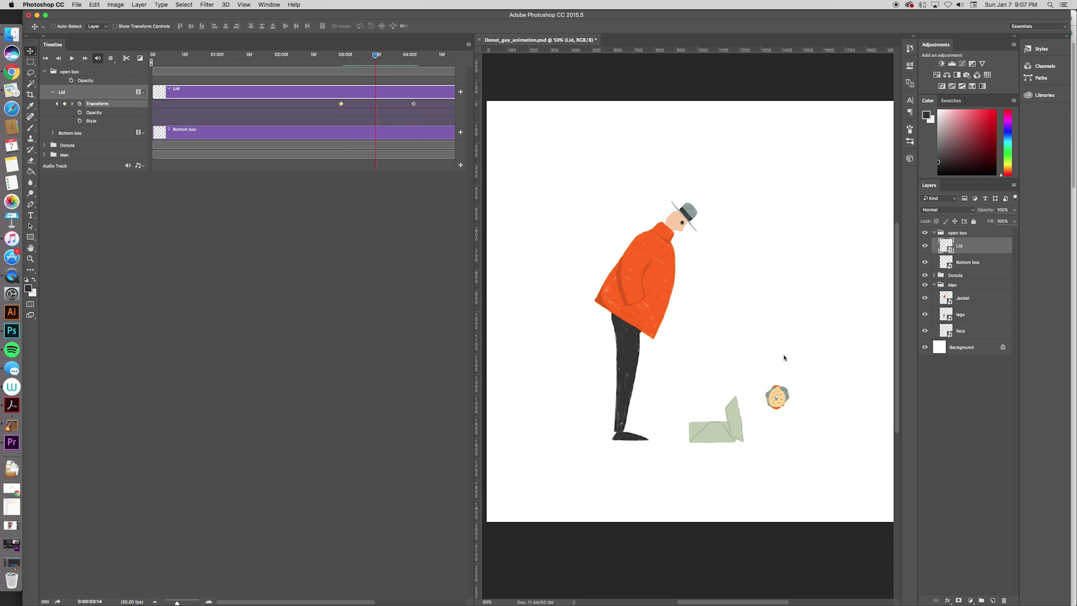
pyautogui.press('super+t')
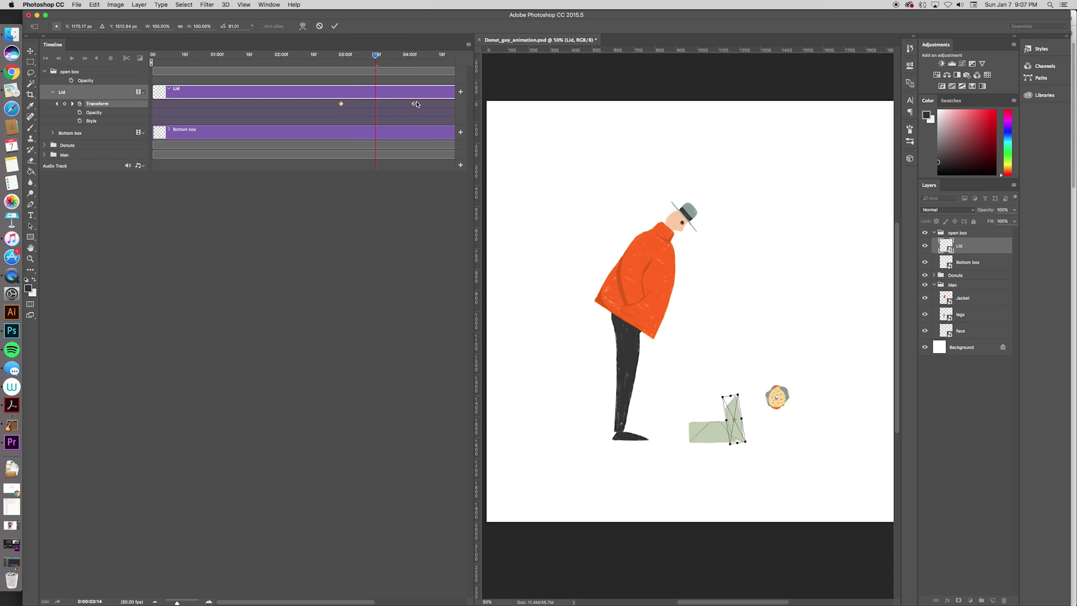
pyautogui.moveTo(737, 414); pyautogui.dragTo(728, 390)
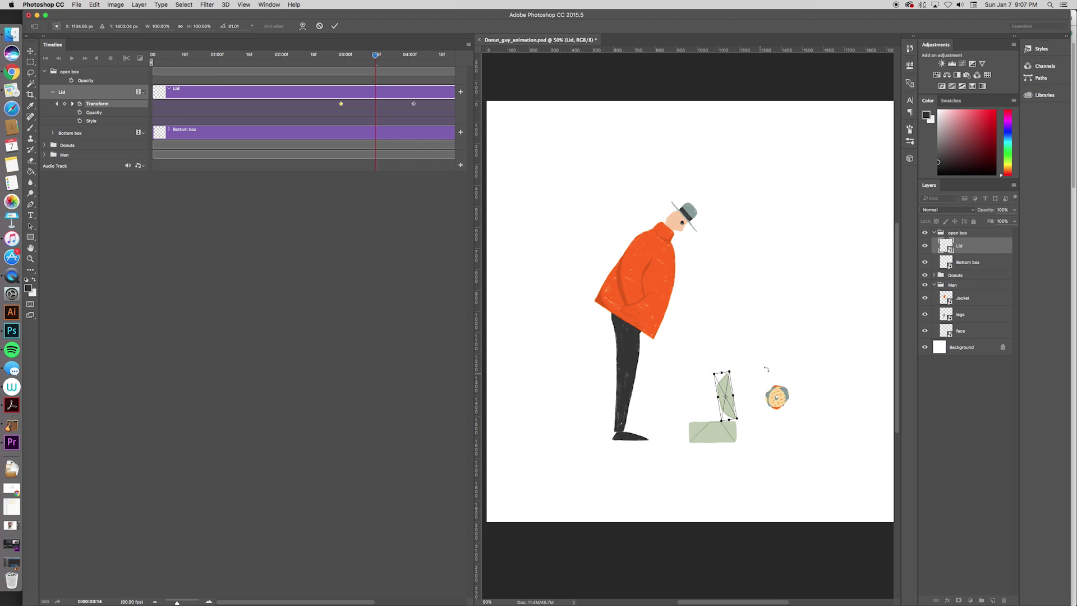
pyautogui.press('Return')
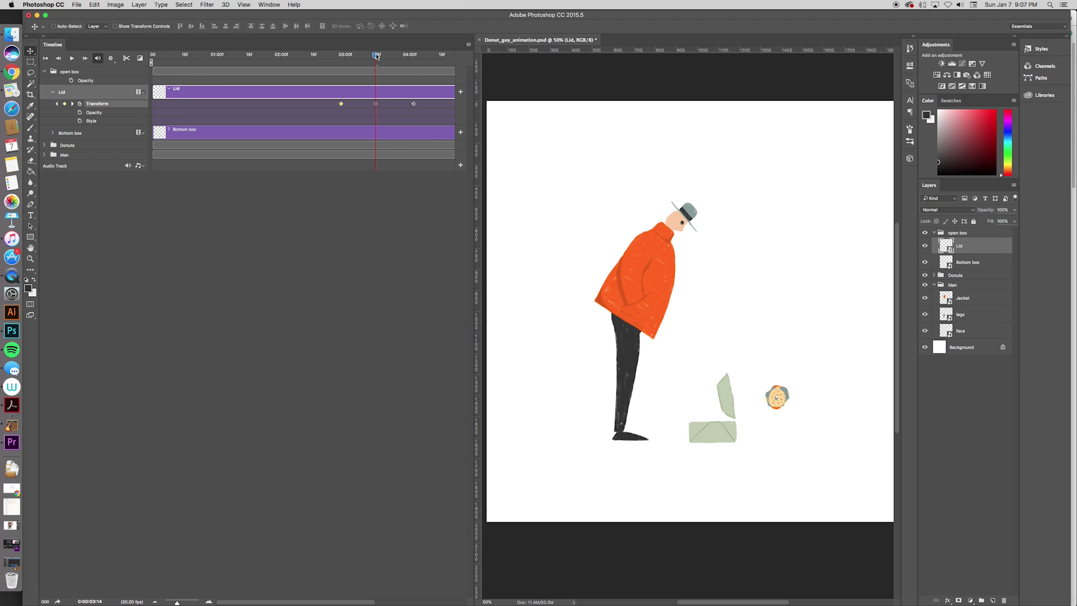
# - At 0:00:03:06, nudge the partly opened lid up and left so it stays hinged at the box's corner
pyautogui.moveTo(377, 57); pyautogui.dragTo(359, 72)
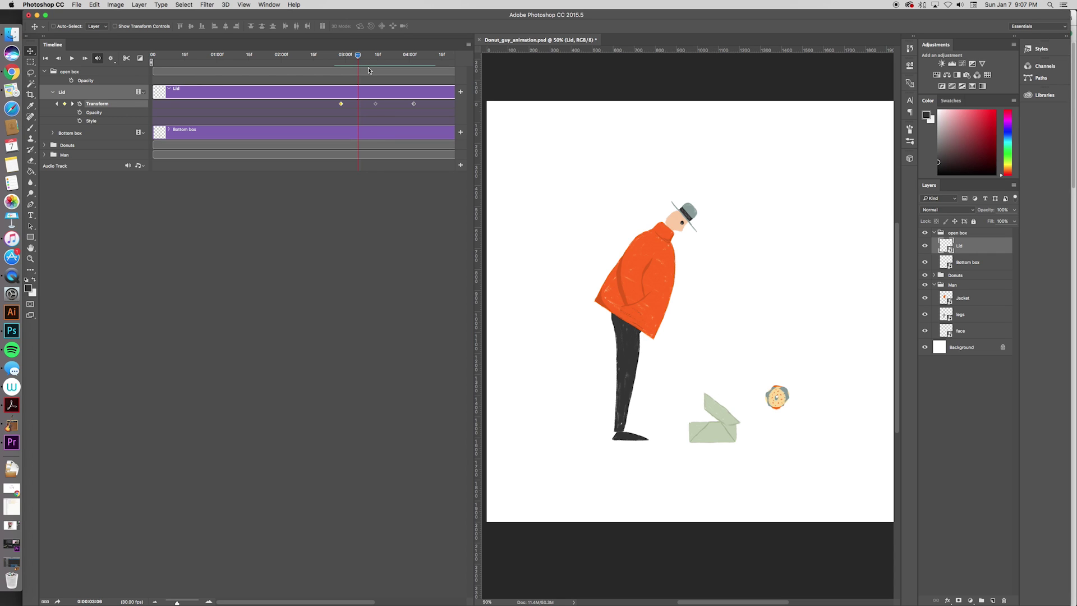
pyautogui.press('super+t')
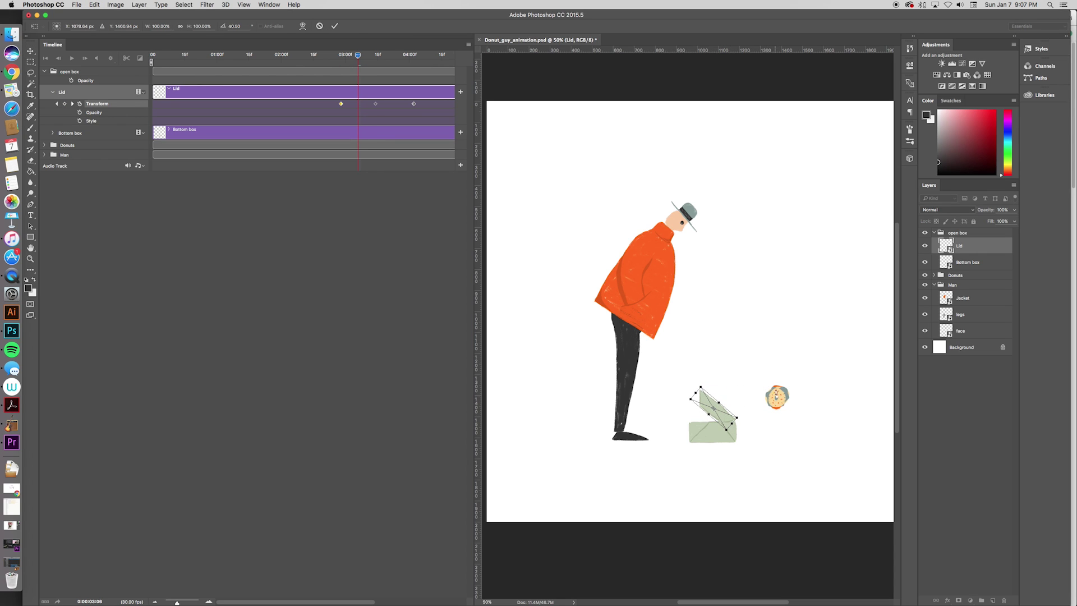
pyautogui.press('Return')
# - At 0:00:03:22, nudge the backward-tilting lid up to meet the box's upper right corner
pyautogui.moveTo(362, 61); pyautogui.dragTo(393, 61)
pyautogui.press('super+t')
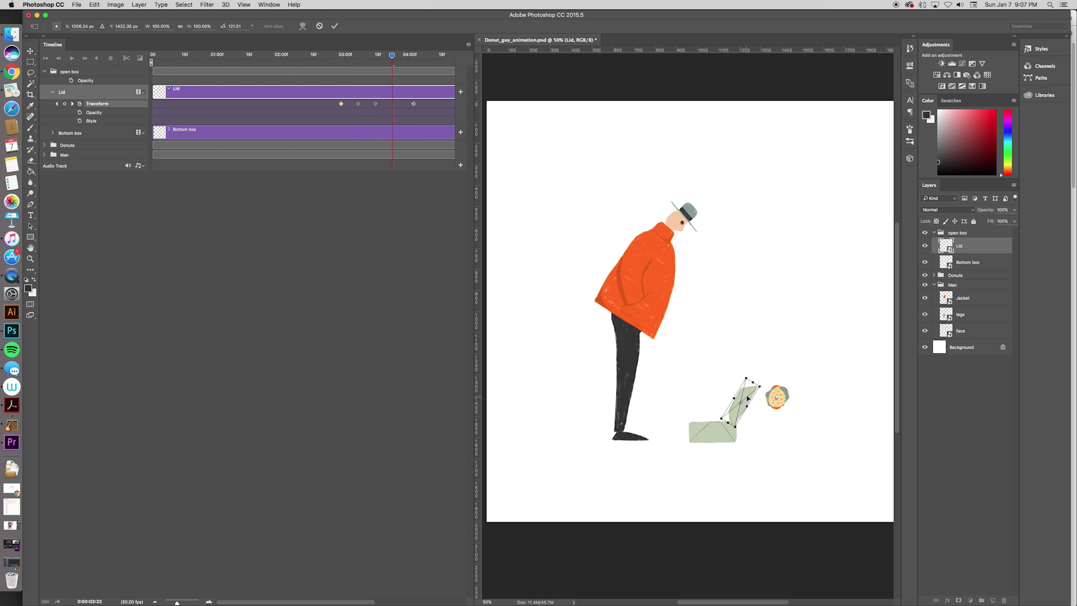
pyautogui.moveTo(747, 398); pyautogui.dragTo(756, 388)
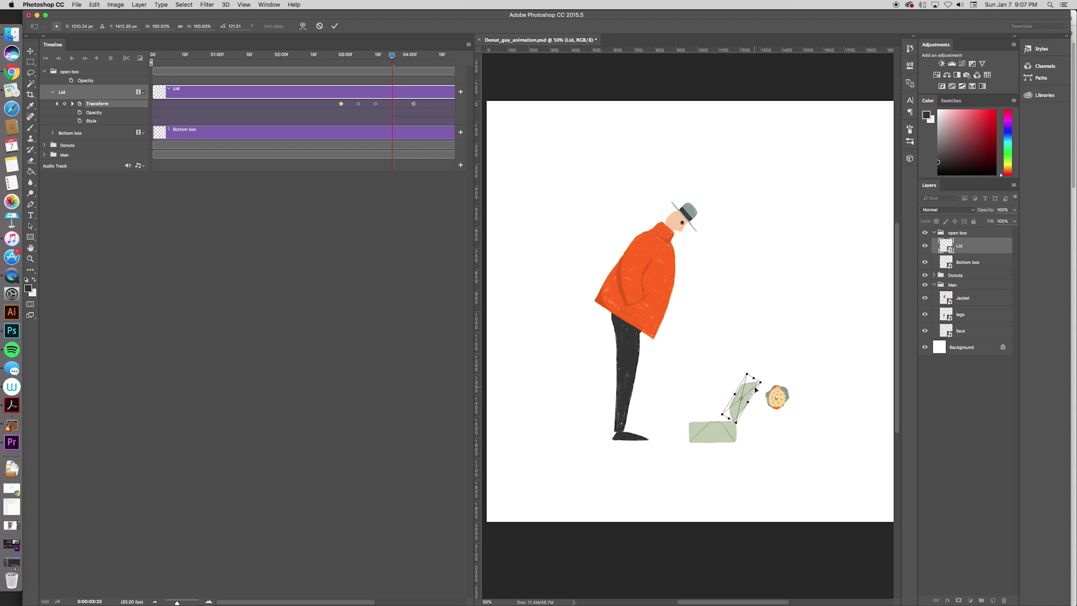
pyautogui.press('Return')
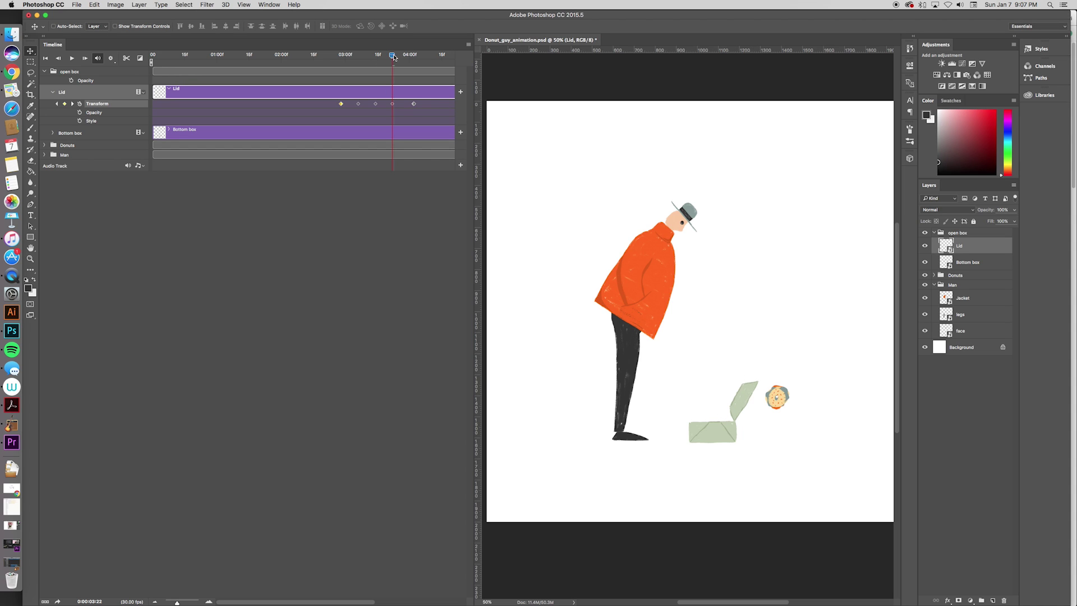
# - Preview the lid opening from 0:00:02:19
pyautogui.moveTo(394, 57); pyautogui.dragTo(321, 59)
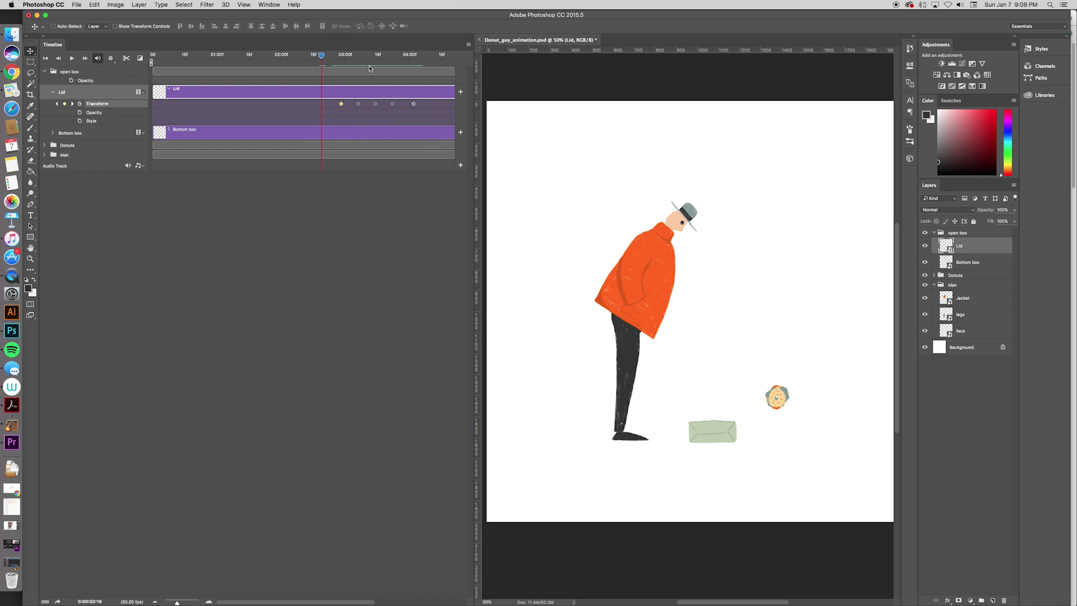
pyautogui.press('space')
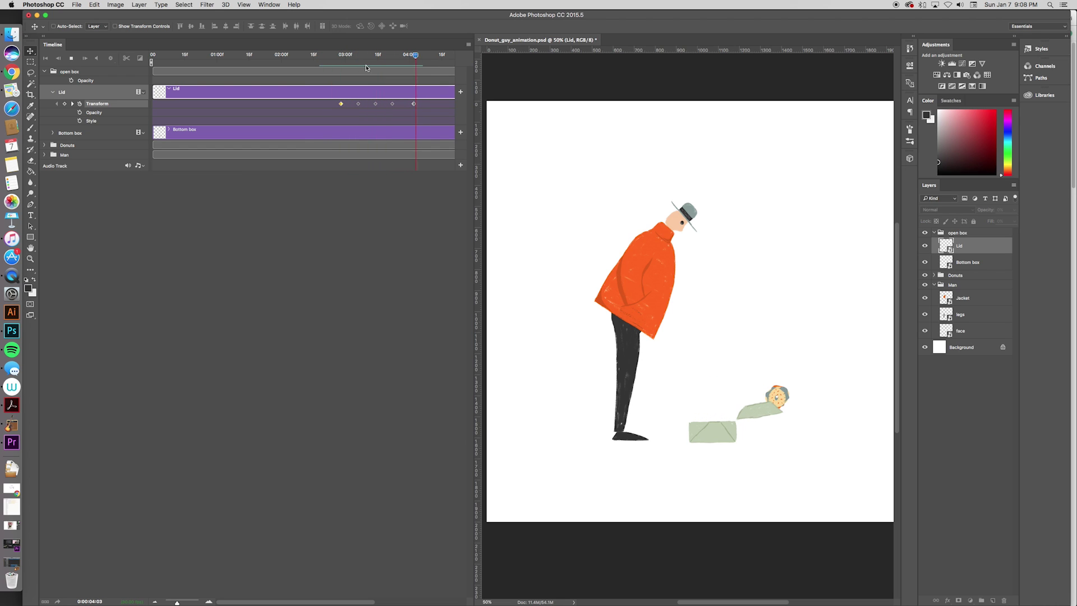
pyautogui.press('space')
# - Pull the Lid's last four Transform keyframes closer to the first, ending at 0:00:03:10, and replay the opening
pyautogui.moveTo(359, 103)
pyautogui.mouseDown()
pyautogui.moveTo(391, 105)
pyautogui.moveTo(380, 104)
pyautogui.mouseUp()
pyautogui.click(339, 54)
pyautogui.press('space')
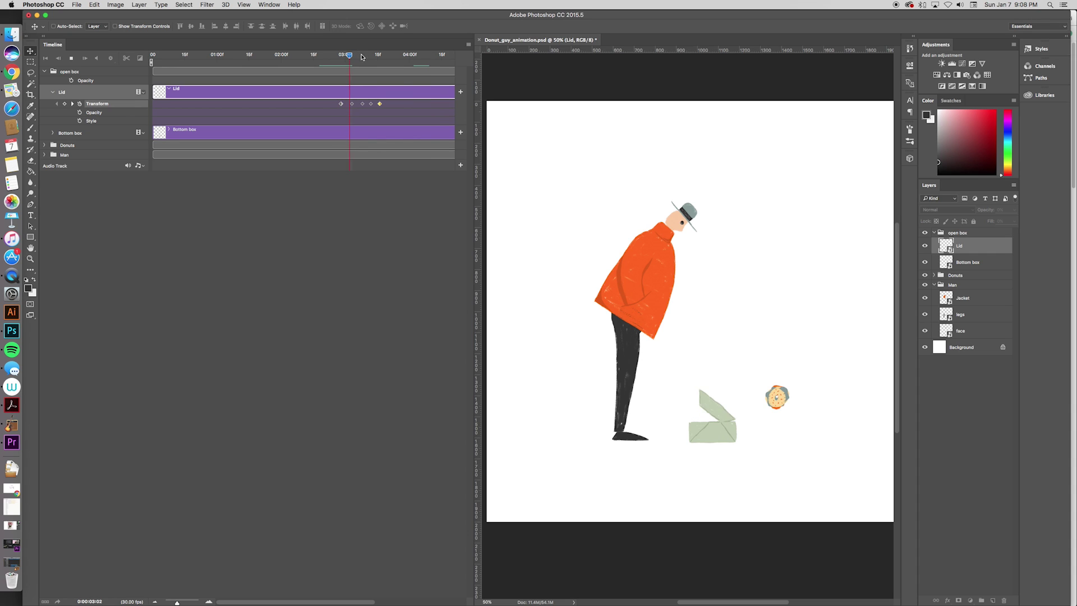
pyautogui.press('space')
pyautogui.moveTo(352, 105); pyautogui.dragTo(367, 105)
pyautogui.click(337, 56)
pyautogui.press('space')
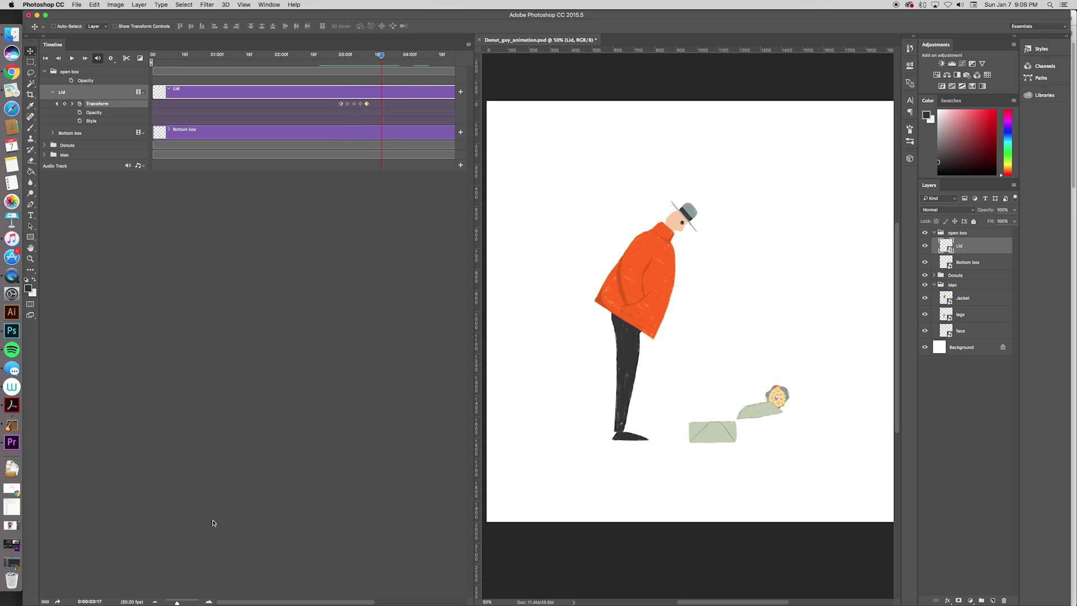
# - Place the Lid's last four Transform keyframes on consecutive frames from 0:00:02:29 to 0:00:03:02
pyautogui.moveTo(178, 603); pyautogui.dragTo(191, 602)
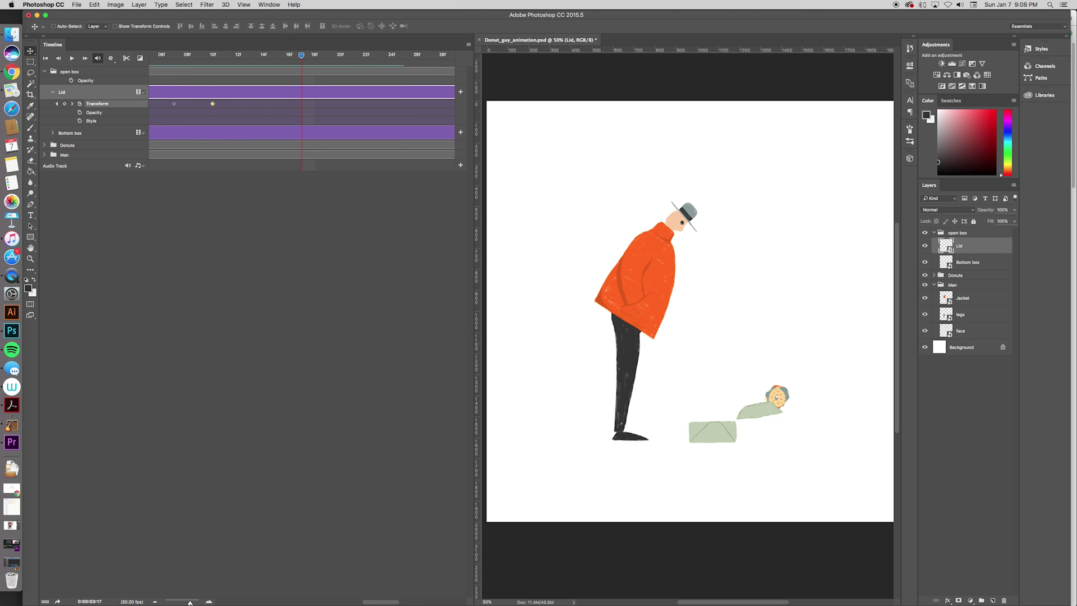
pyautogui.press('space')
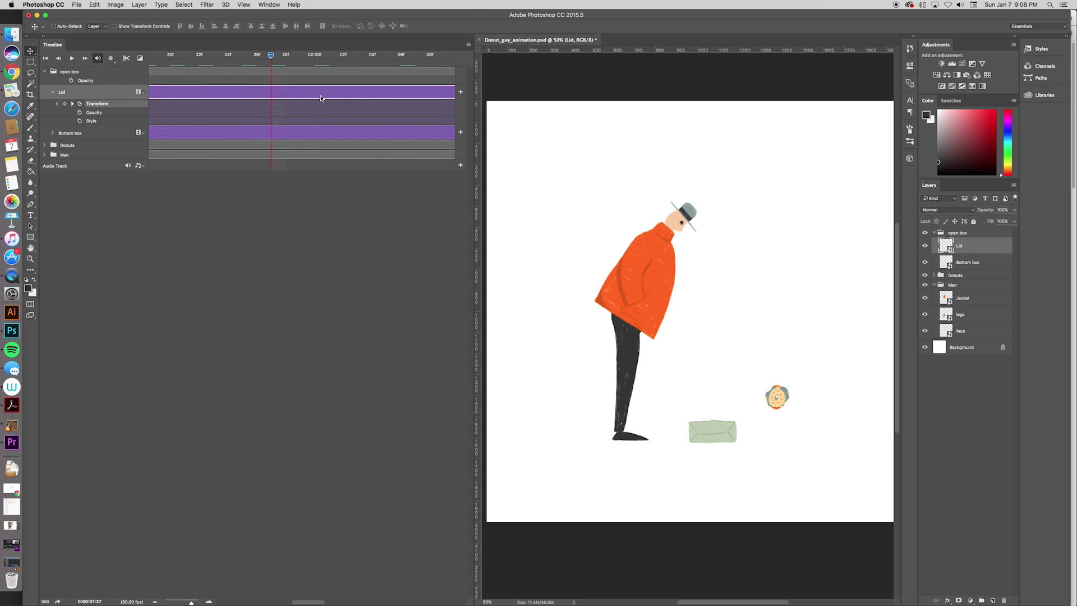
pyautogui.press('Left')
pyautogui.press('Left')
pyautogui.press('Left')
pyautogui.press('Left')
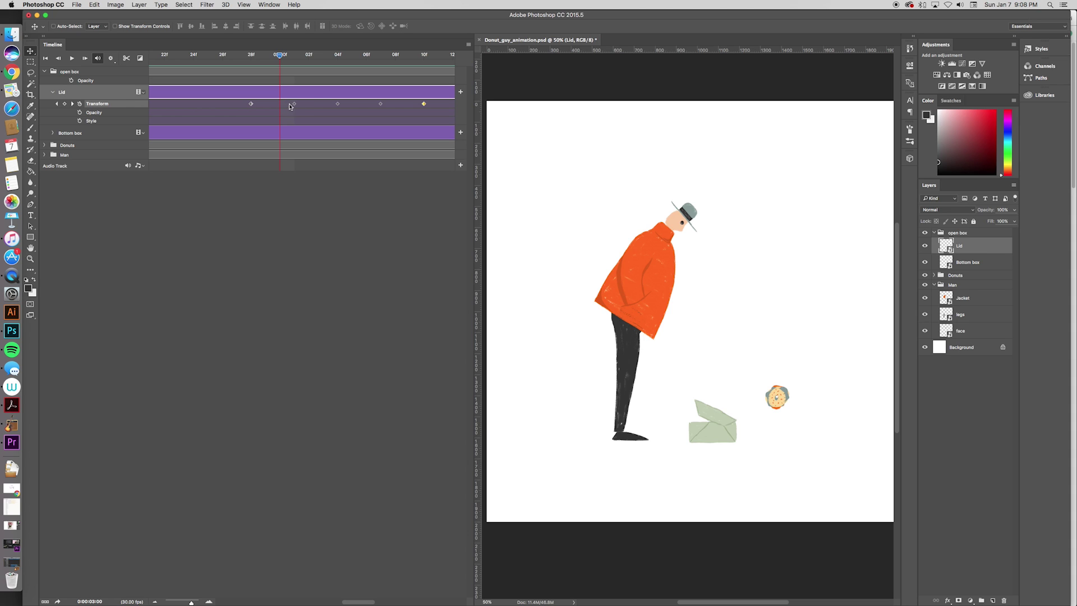
pyautogui.moveTo(291, 105); pyautogui.dragTo(263, 106)
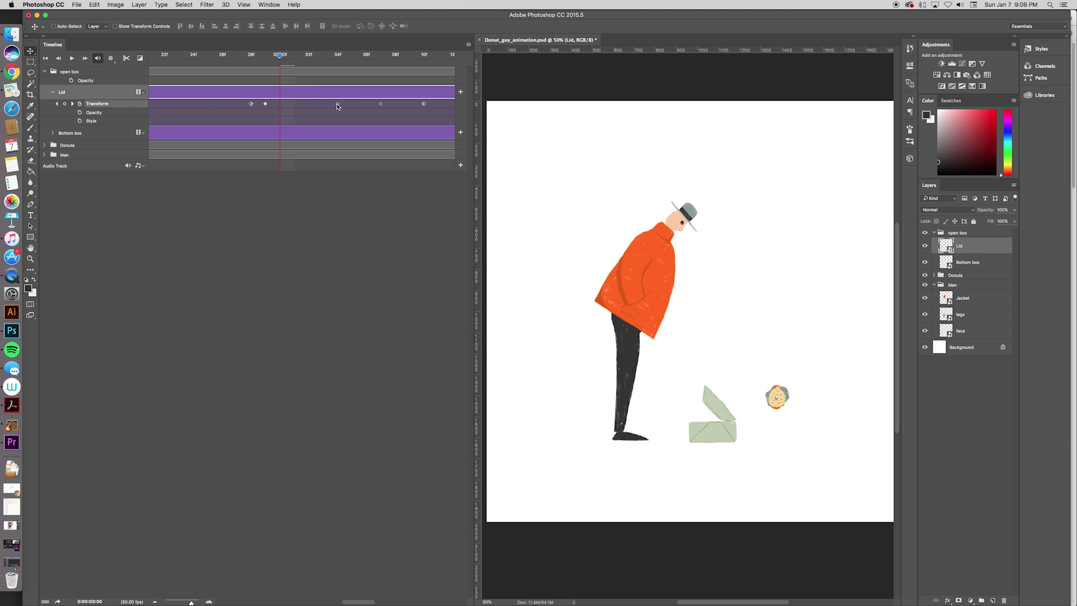
pyautogui.moveTo(338, 105); pyautogui.dragTo(280, 105)
pyautogui.moveTo(381, 105); pyautogui.dragTo(316, 102)
pyautogui.moveTo(423, 106); pyautogui.dragTo(312, 91)
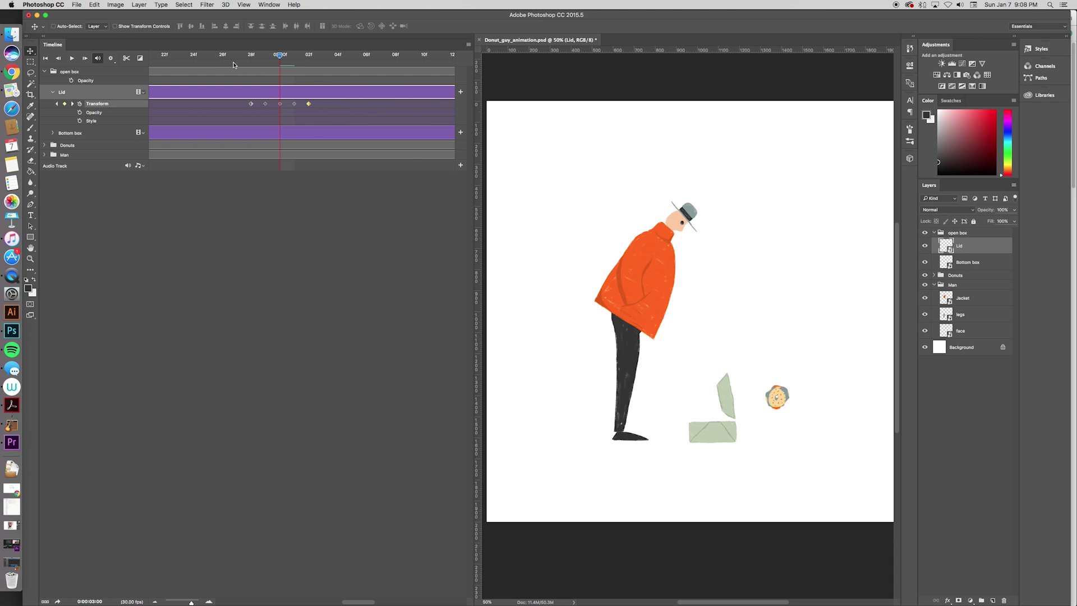
# - Preview the faster lid opening, and replay the whole animation from the start
pyautogui.click(212, 62)
pyautogui.press('space')
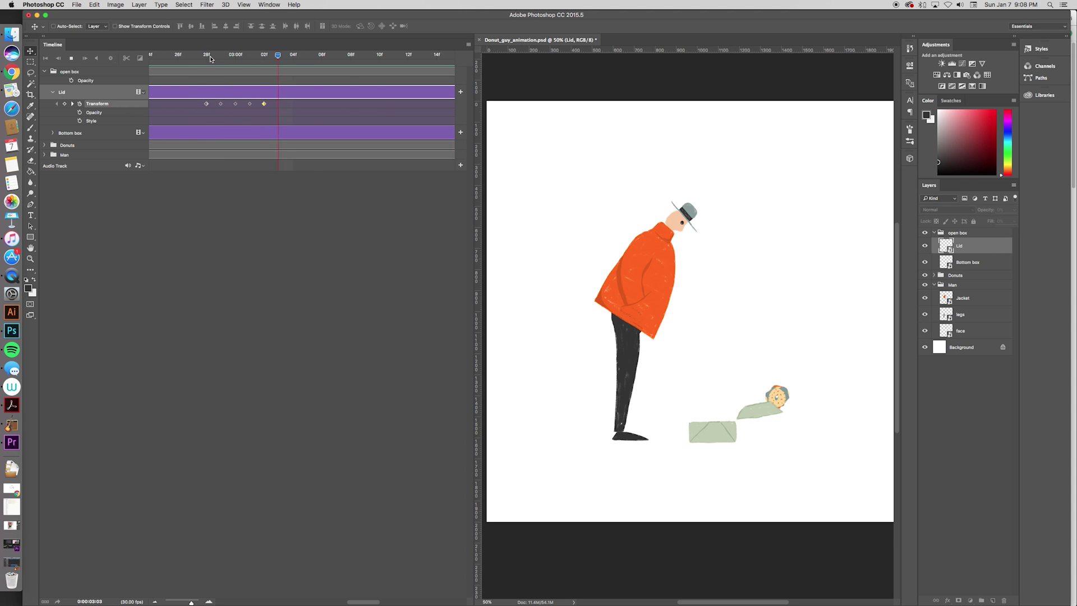
pyautogui.moveTo(190, 602); pyautogui.dragTo(173, 602)
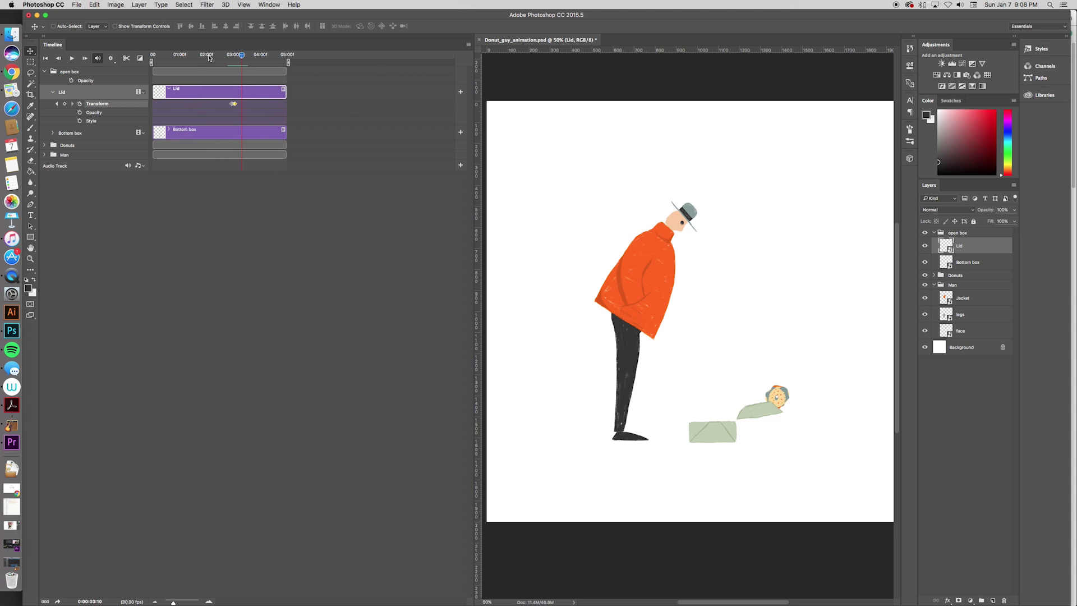
pyautogui.click(152, 56)
pyautogui.press('space')
# - Collapse the open box group, expand Donuts, and shift all five donut layers' clips to start at 0:00:03:00
pyautogui.moveTo(254, 56); pyautogui.dragTo(230, 56)
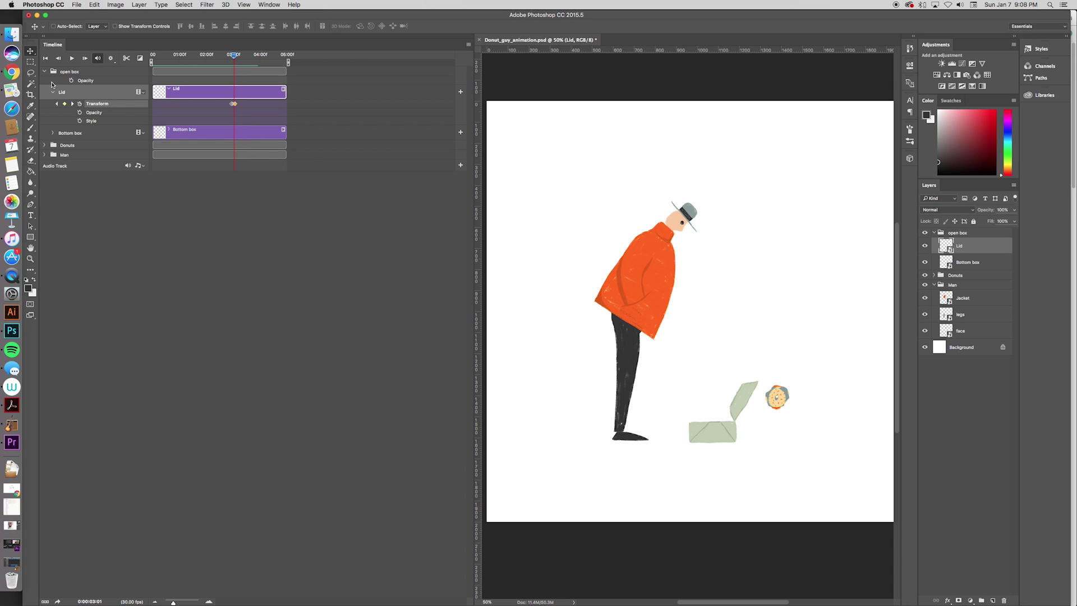
pyautogui.click(46, 72)
pyautogui.click(46, 82)
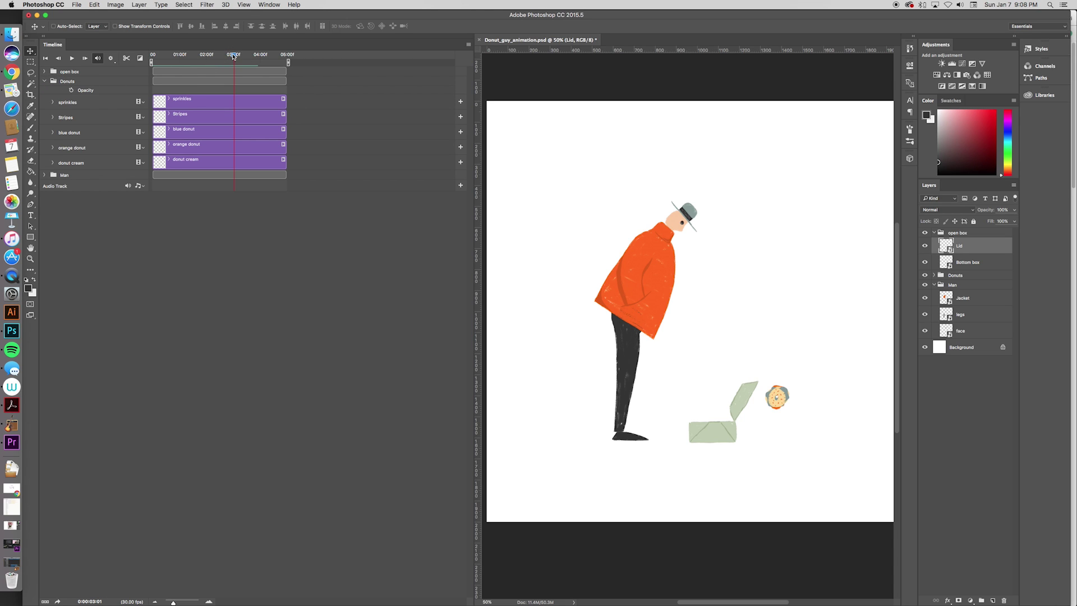
pyautogui.moveTo(233, 56); pyautogui.dragTo(233, 58)
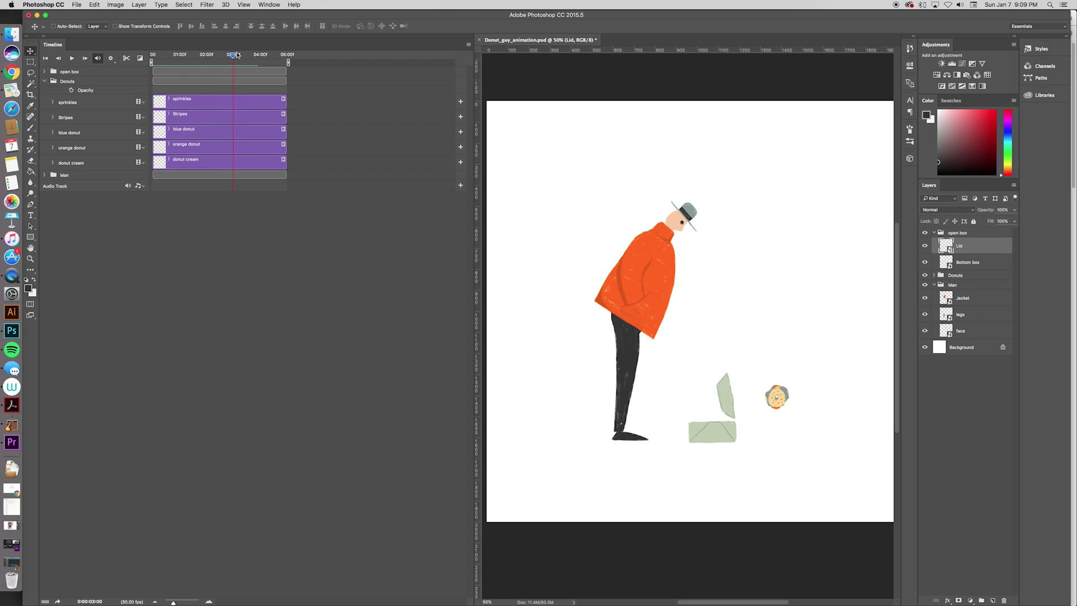
pyautogui.click(196, 104)
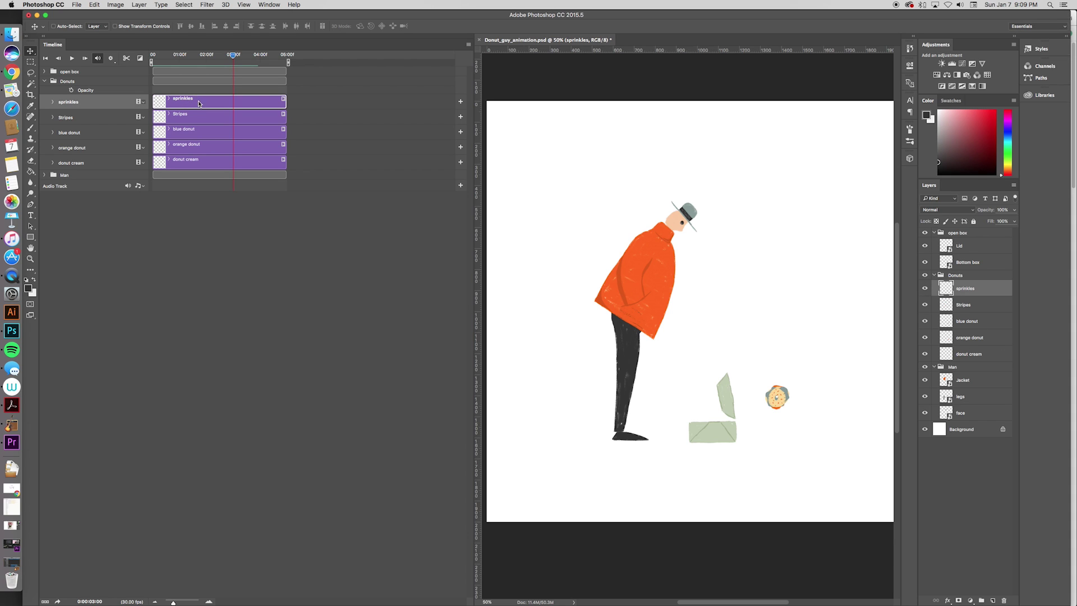
pyautogui.keyDown('shift'); pyautogui.click(205, 167); pyautogui.keyUp('shift')
pyautogui.moveTo(207, 123); pyautogui.dragTo(255, 93)
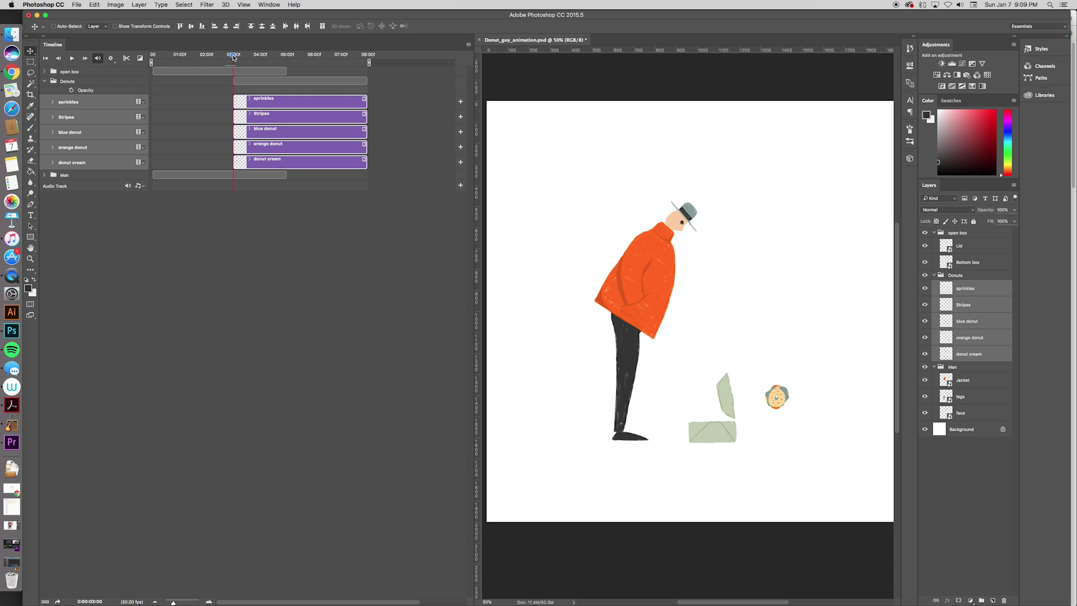
# - Move the donuts into the open box at 0:00:03:01, and shift their clips to start at 0:00:02:29
pyautogui.press('Right')
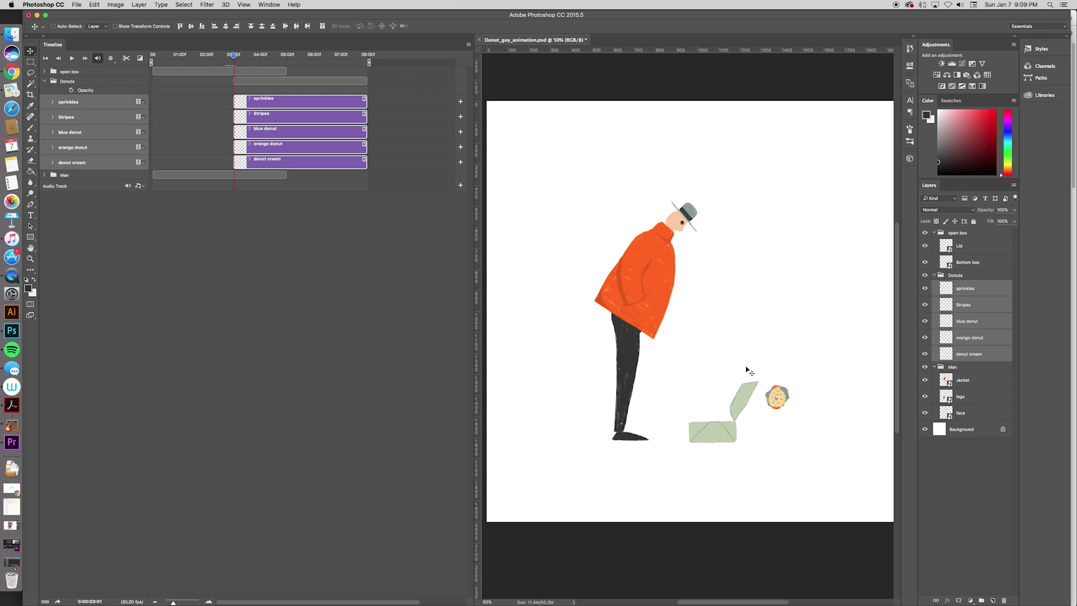
pyautogui.moveTo(782, 398); pyautogui.dragTo(714, 426)
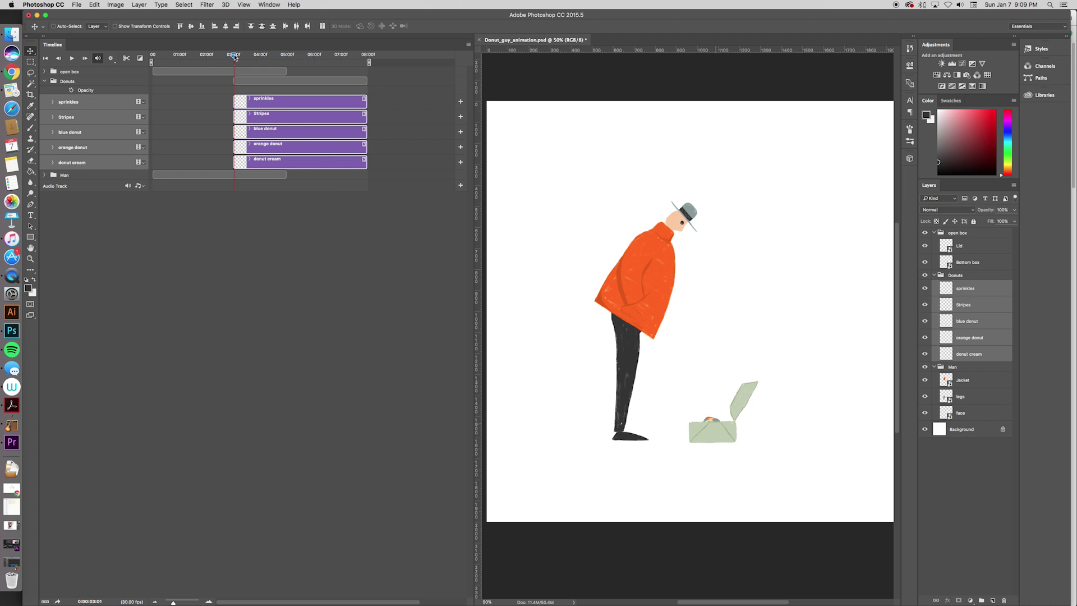
pyautogui.moveTo(234, 57); pyautogui.dragTo(234, 57)
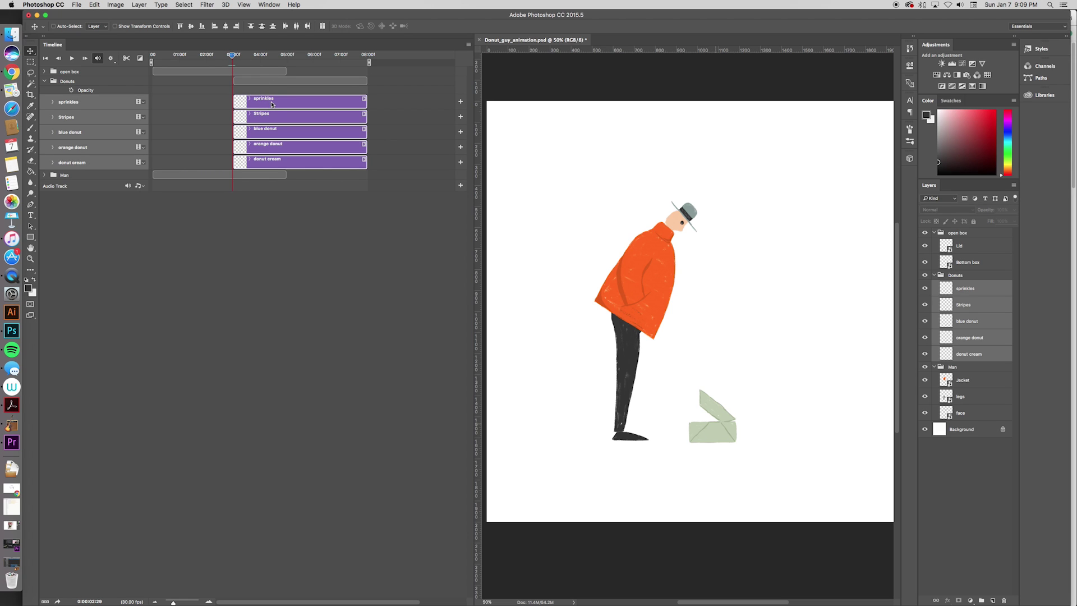
pyautogui.moveTo(174, 603); pyautogui.dragTo(188, 603)
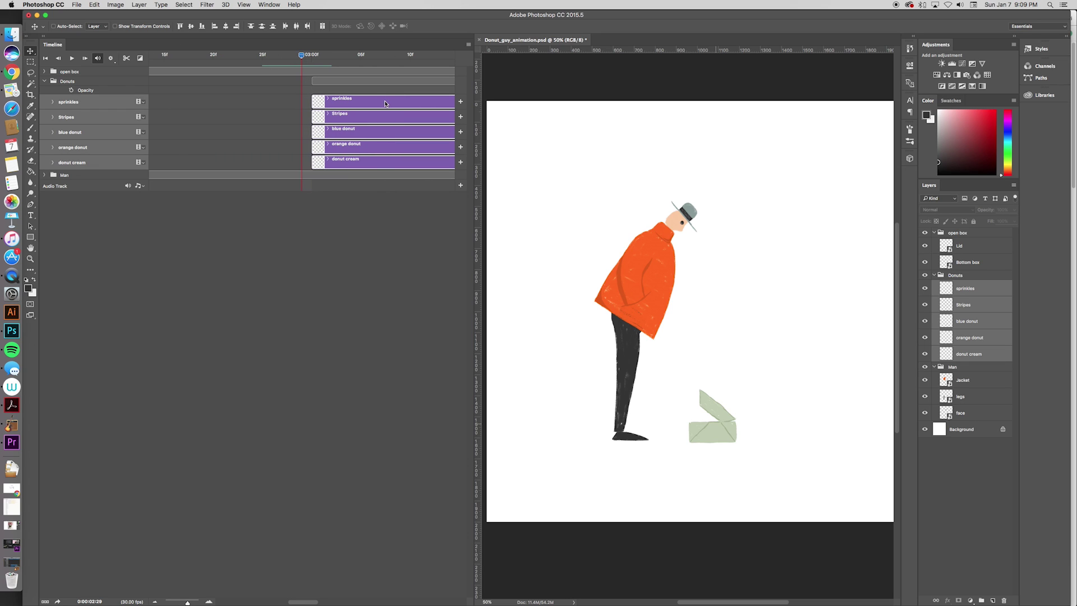
pyautogui.moveTo(385, 104); pyautogui.dragTo(377, 106)
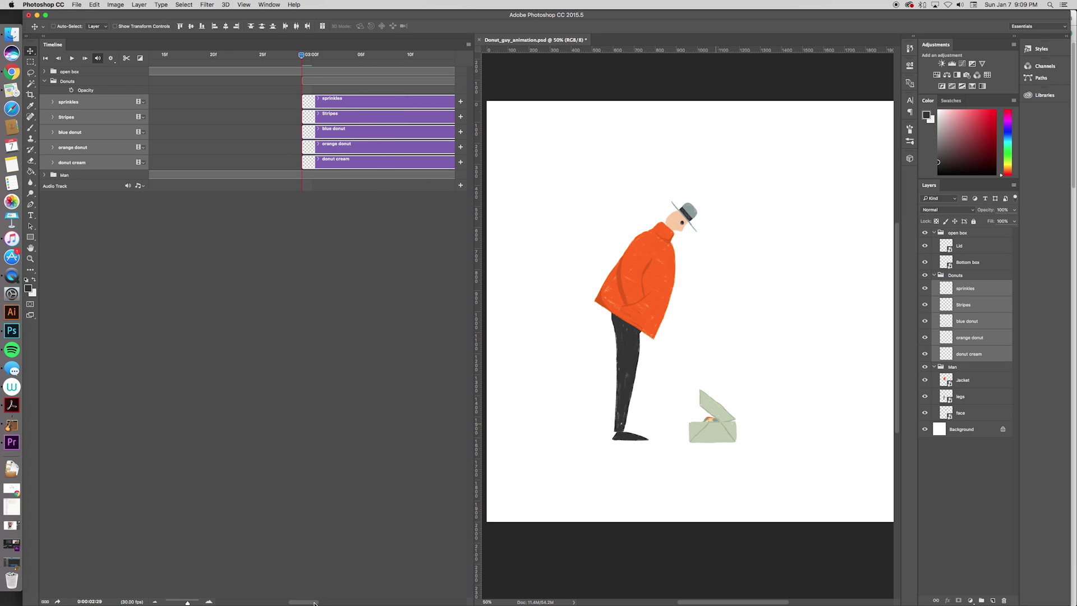
# - Add a Position keyframe for sprinkles at 0:00:02:29, and at 0:00:03:06 raise the sprinkles donut to the height of the man's face
pyautogui.moveTo(314, 603); pyautogui.dragTo(323, 603)
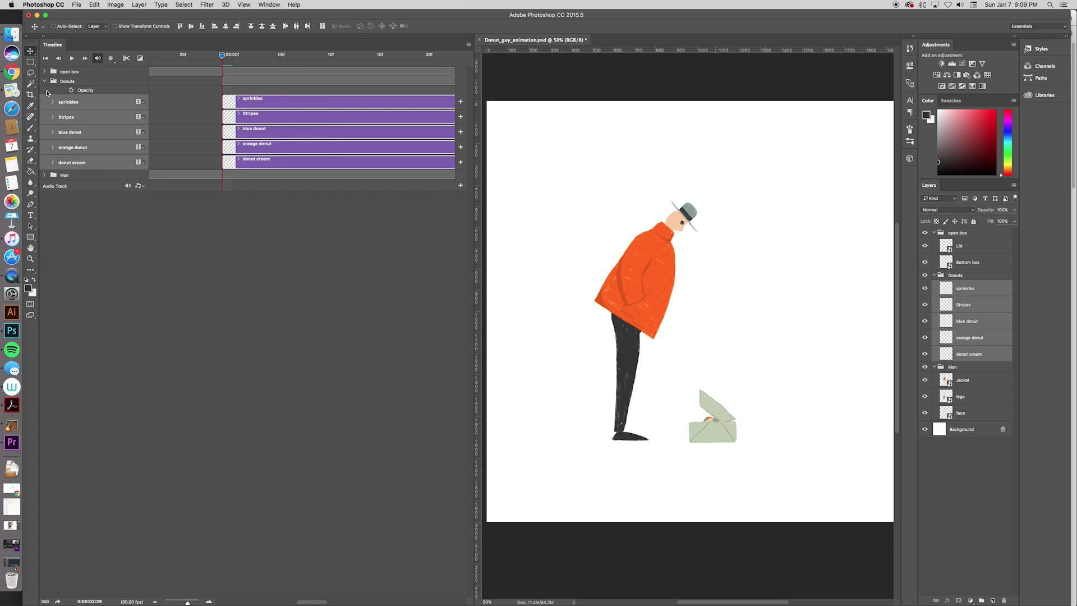
pyautogui.click(89, 219)
pyautogui.click(52, 102)
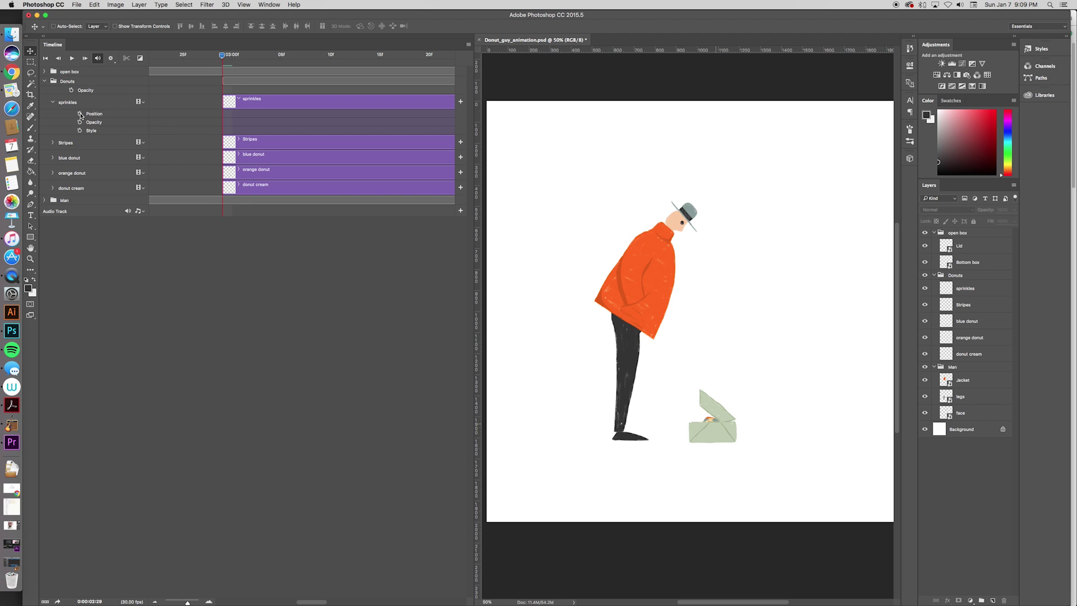
pyautogui.click(80, 115)
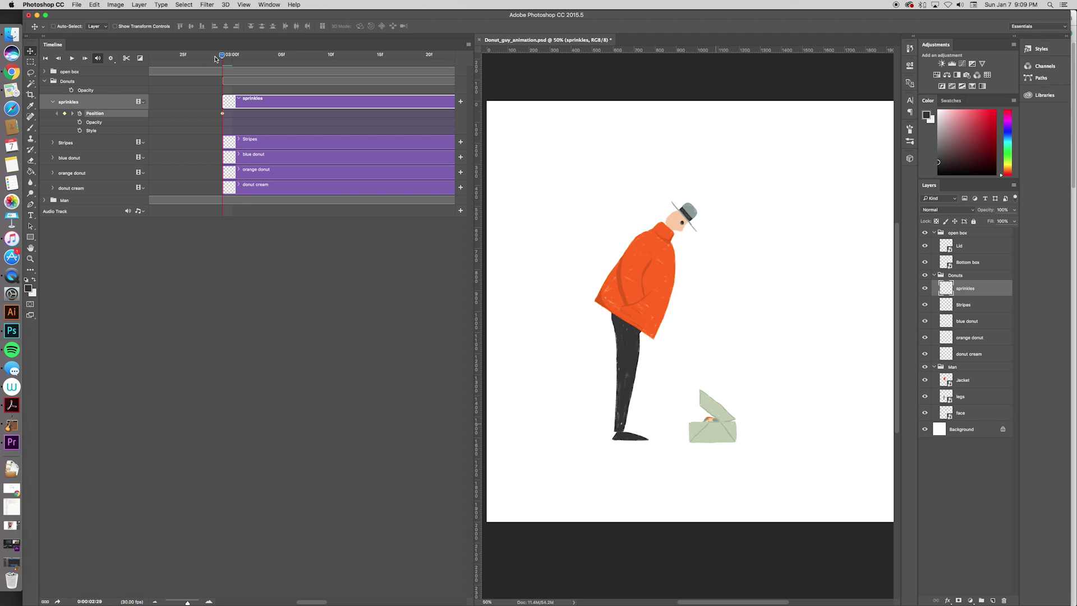
pyautogui.moveTo(222, 58); pyautogui.dragTo(287, 61)
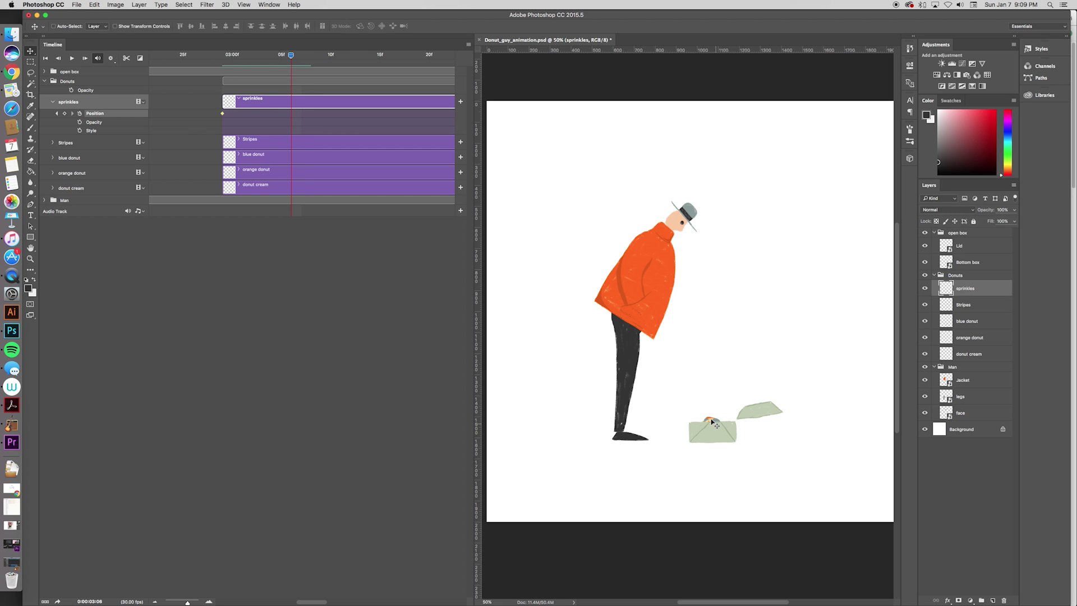
pyautogui.moveTo(717, 426); pyautogui.dragTo(741, 233)
# - Replay the sprinkles donut's rise out of the box several times from just before 0:00:02:29
pyautogui.press('space')
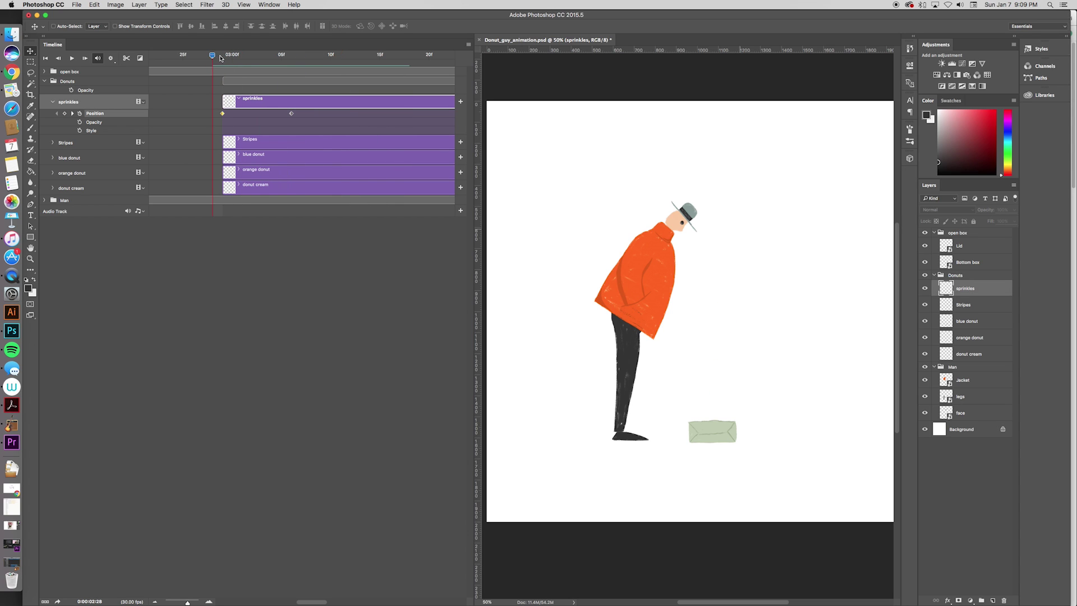
pyautogui.press('space')
pyautogui.press('space')
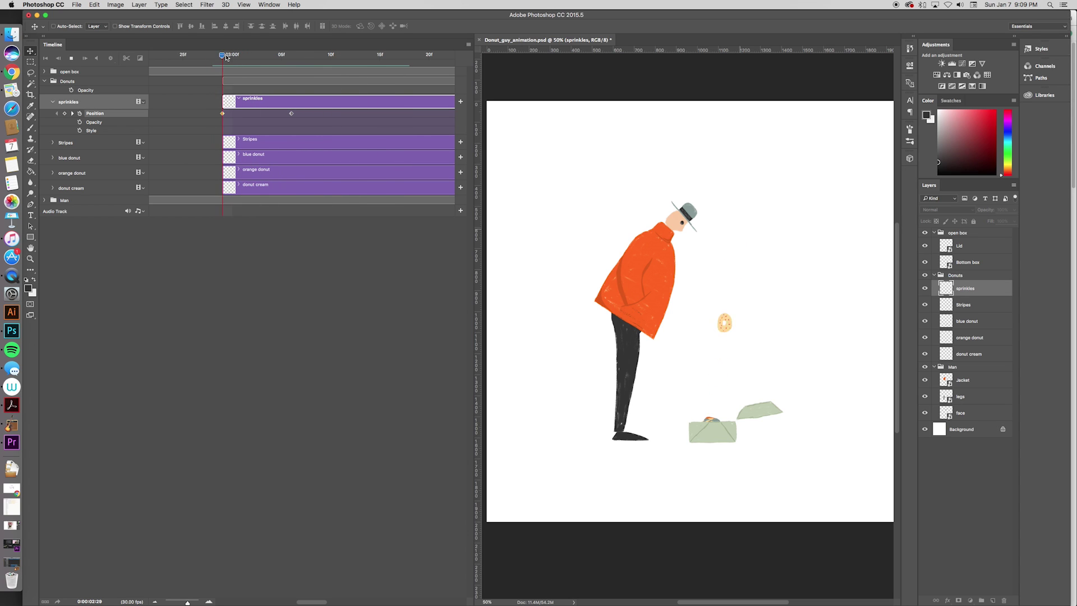
pyautogui.press('space')
pyautogui.press('space')
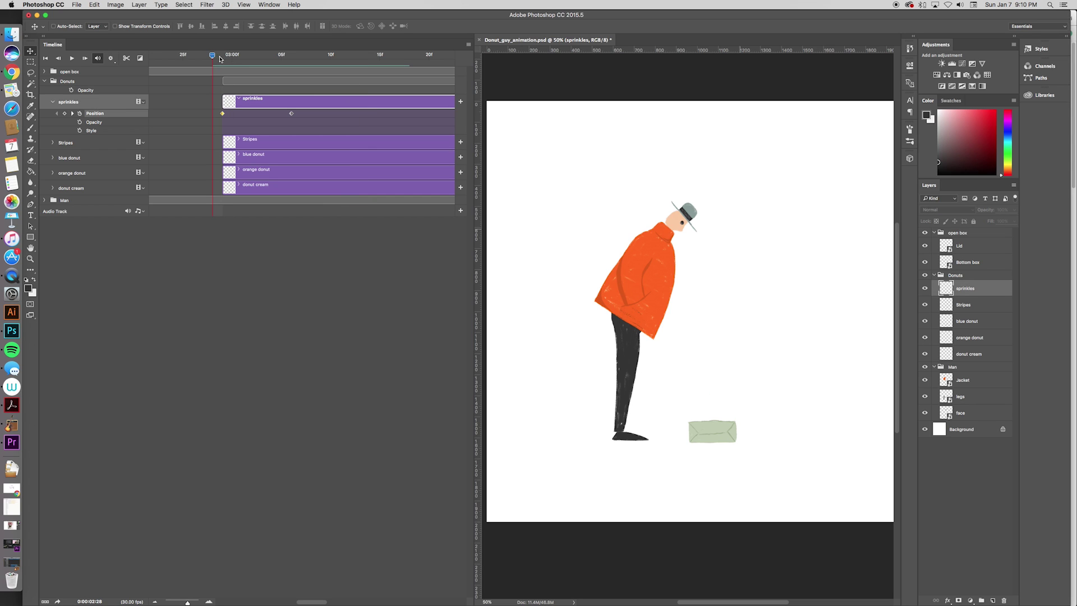
pyautogui.press('space')
pyautogui.press('space')
pyautogui.click(227, 56)
pyautogui.click(214, 56)
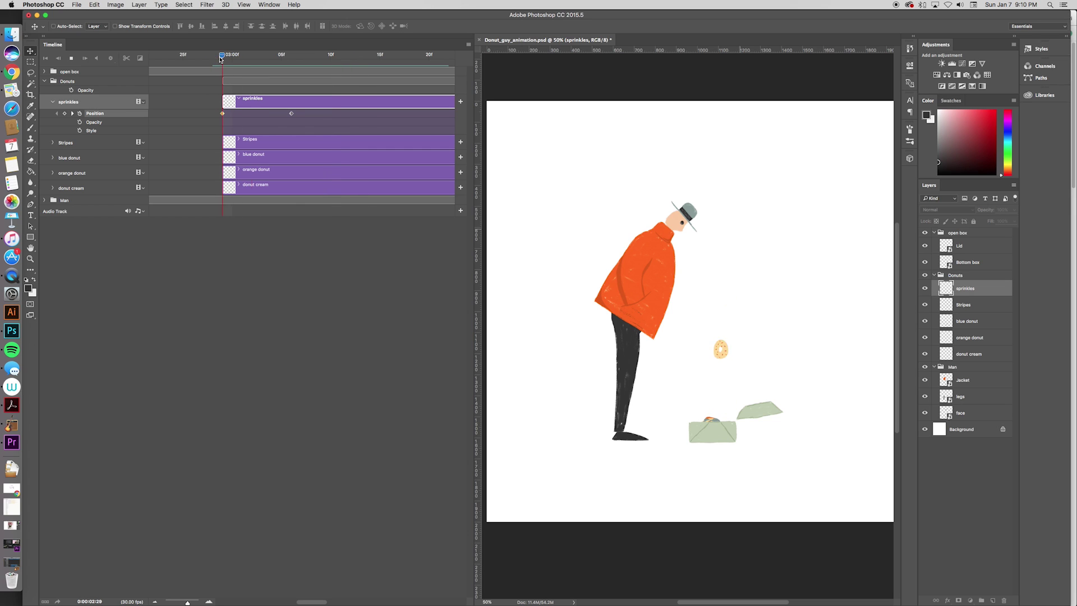
pyautogui.click(229, 58)
pyautogui.moveTo(228, 62); pyautogui.dragTo(223, 62)
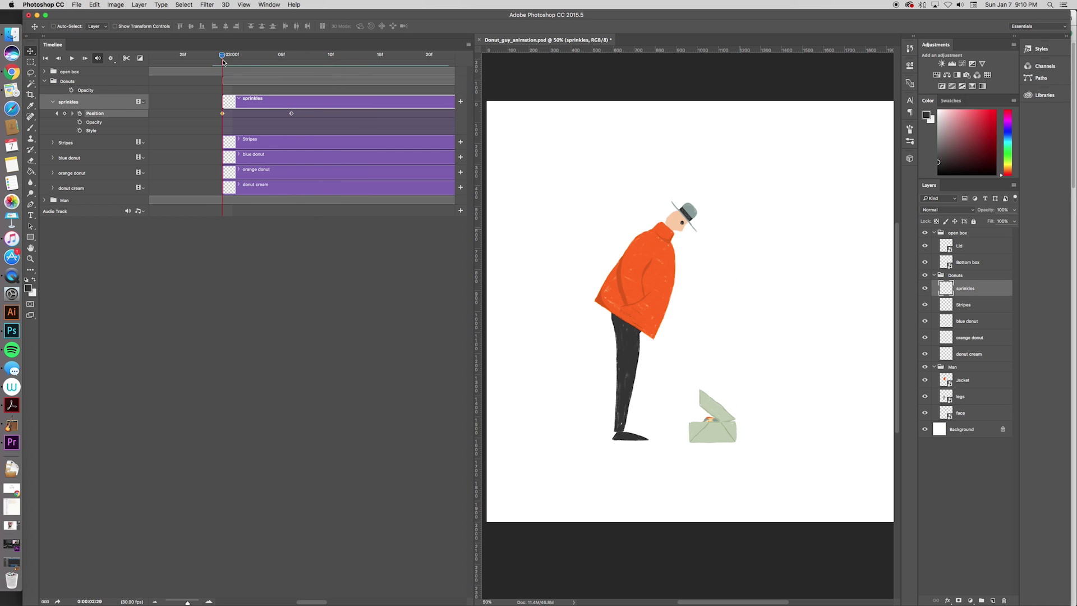
# - Replace the second sprinkles Position keyframe with one at 0:00:03:07 that raises the donut to the canvas's top edge, and preview the motion
pyautogui.press('Delete')
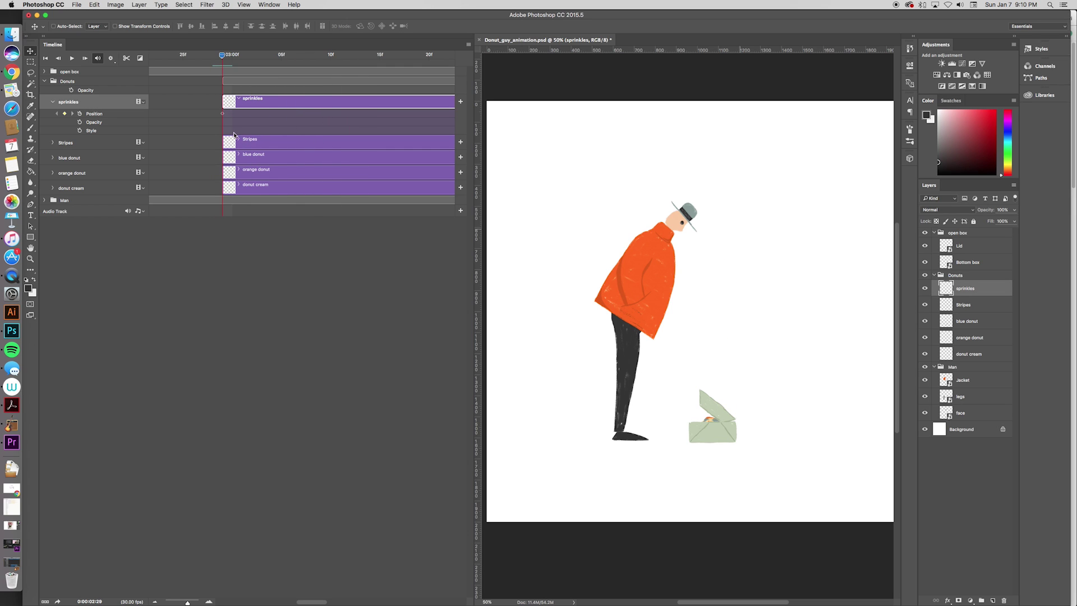
pyautogui.moveTo(223, 60); pyautogui.dragTo(301, 61)
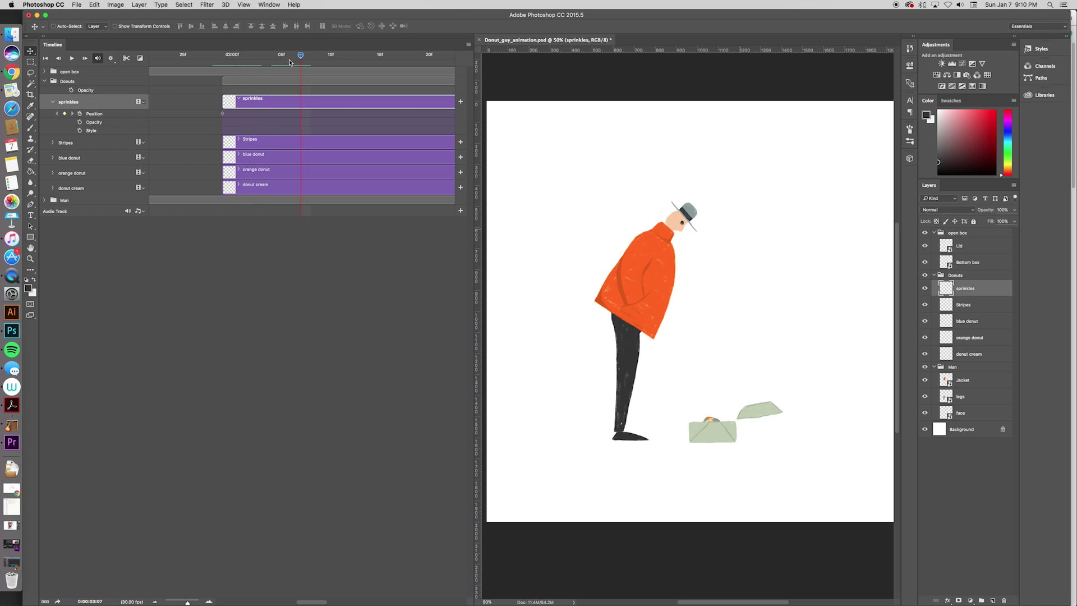
pyautogui.moveTo(714, 421); pyautogui.dragTo(728, 84)
pyautogui.press('space')
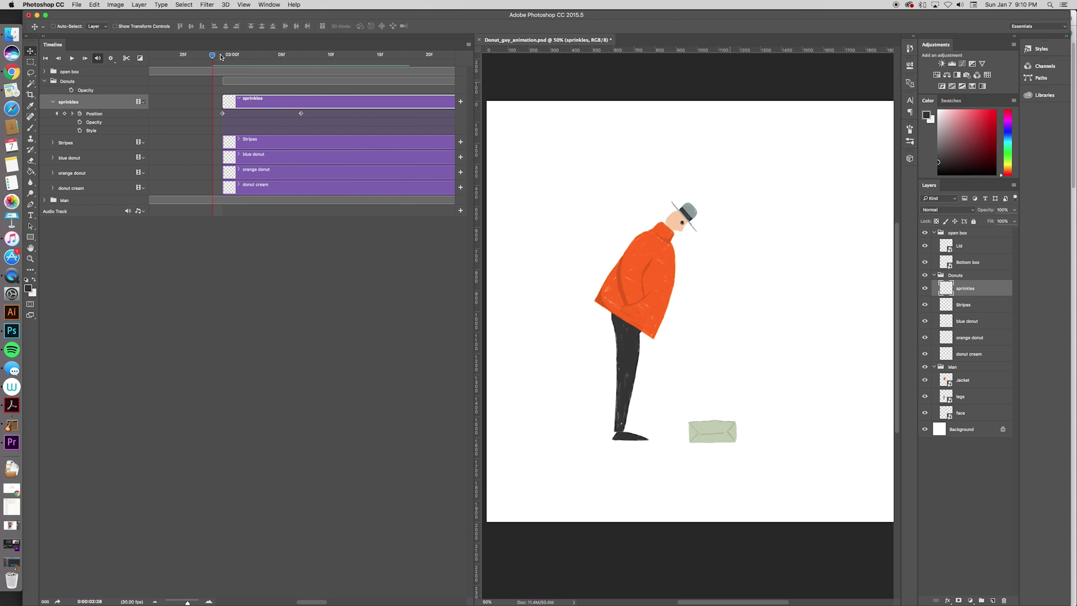
pyautogui.press('space')
pyautogui.press('space')
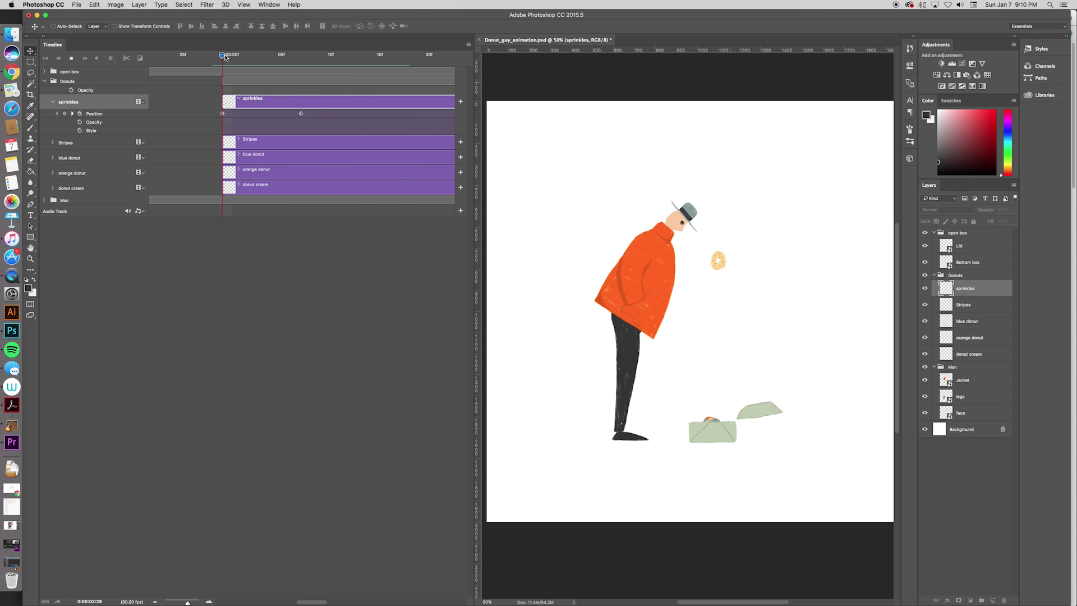
pyautogui.press('space')
pyautogui.moveTo(242, 55); pyautogui.dragTo(258, 59)
# - Slow the donut's rise by moving its last Position keyframe to 0:00:03:18, and check the motion
pyautogui.moveTo(303, 119); pyautogui.dragTo(408, 117)
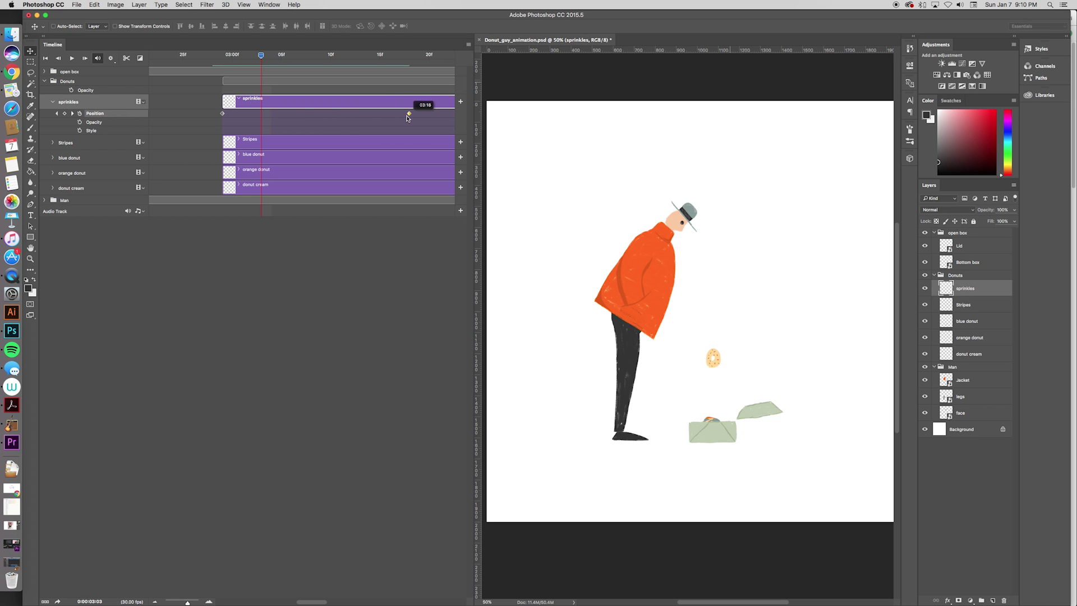
pyautogui.press('space')
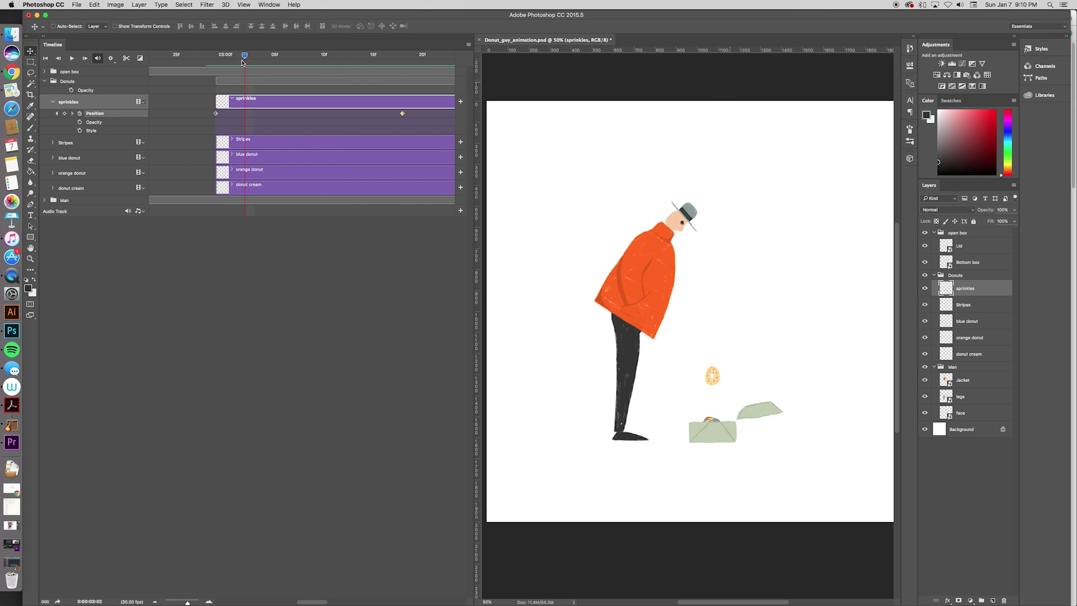
pyautogui.click(223, 64)
pyautogui.moveTo(222, 63); pyautogui.dragTo(266, 68)
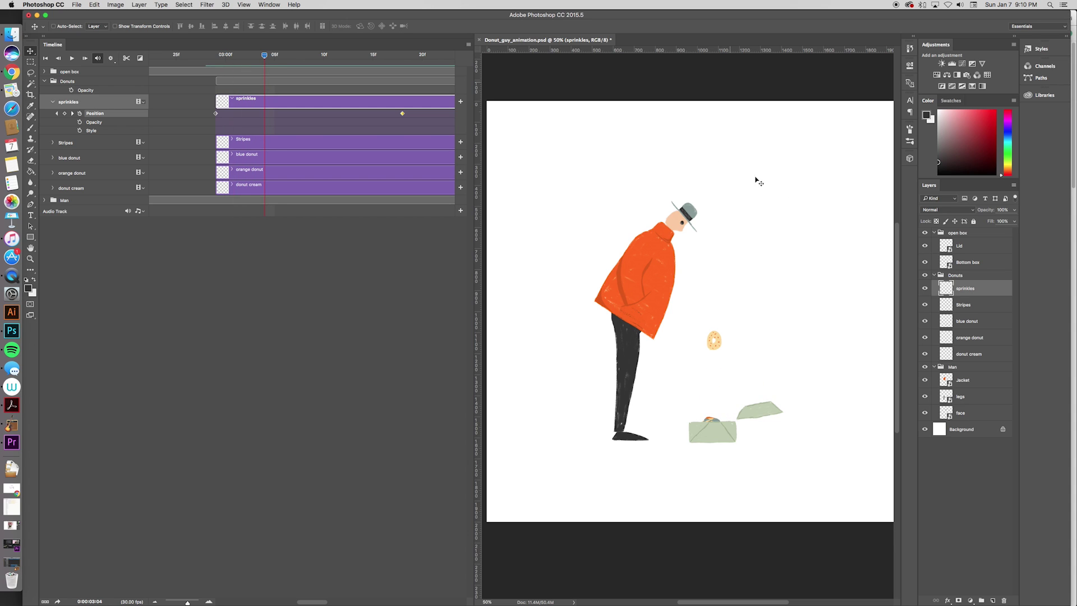
# - Try converting all five donut layers together into a Smart Object, and undo the conversion
pyautogui.keyDown('shift'); pyautogui.click(974, 355); pyautogui.keyUp('shift')
pyautogui.rightClick(966, 290)
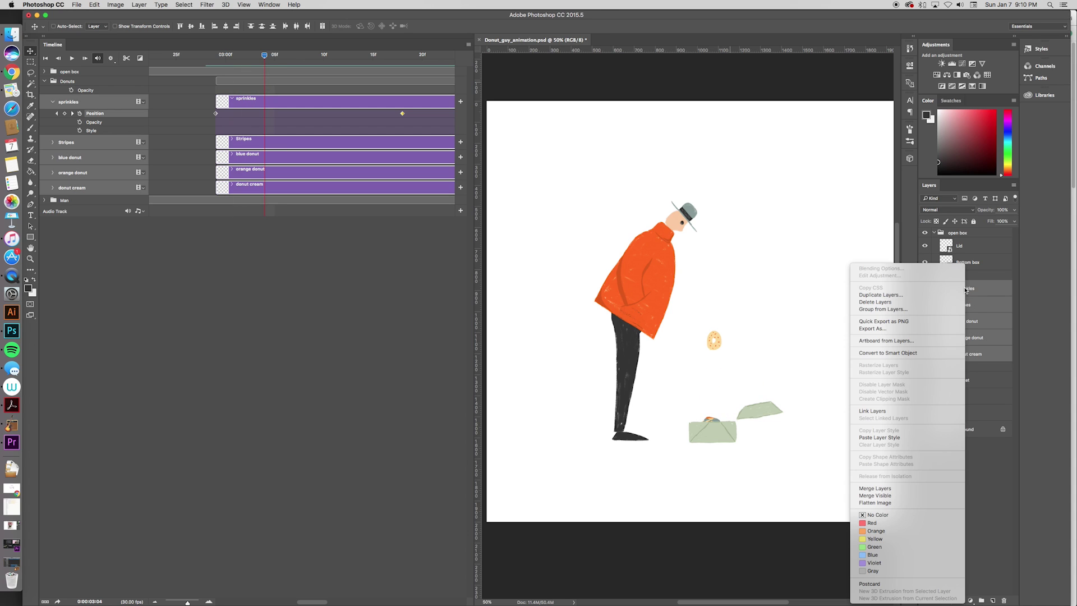
pyautogui.click(941, 355)
pyautogui.press('super+z')
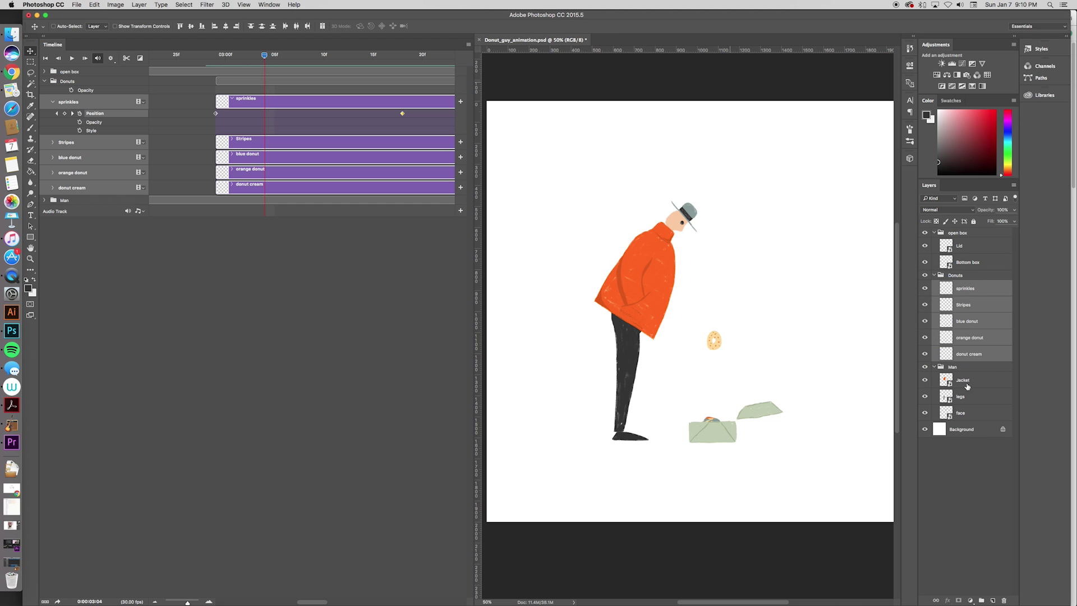
# - Convert the sprinkles, Stripes and blue donut layers into individual Smart Objects
pyautogui.click(973, 455)
pyautogui.click(970, 289)
pyautogui.rightClick(971, 289)
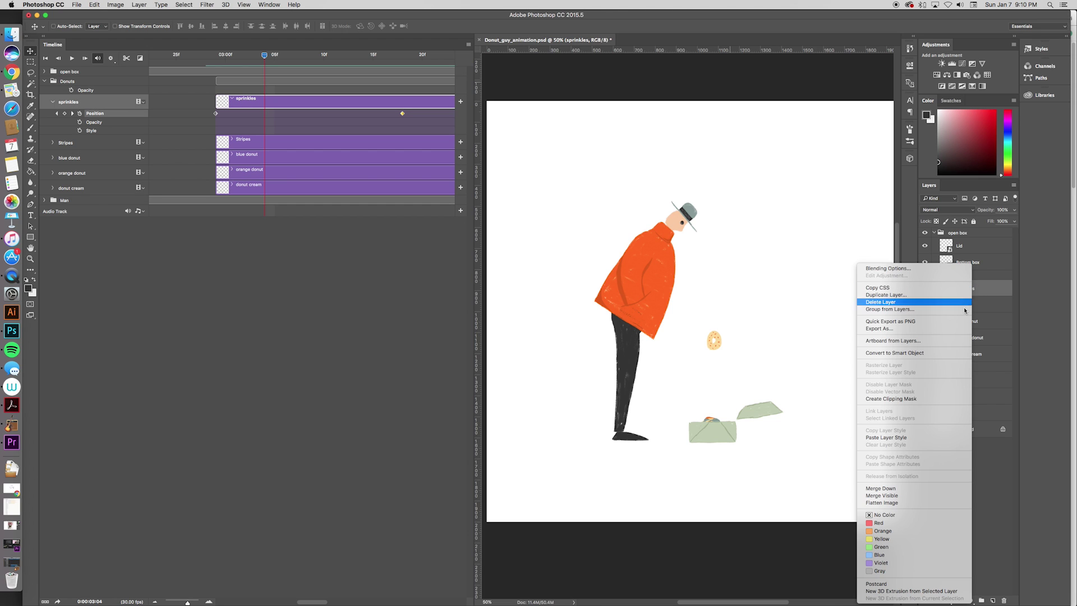
pyautogui.click(929, 353)
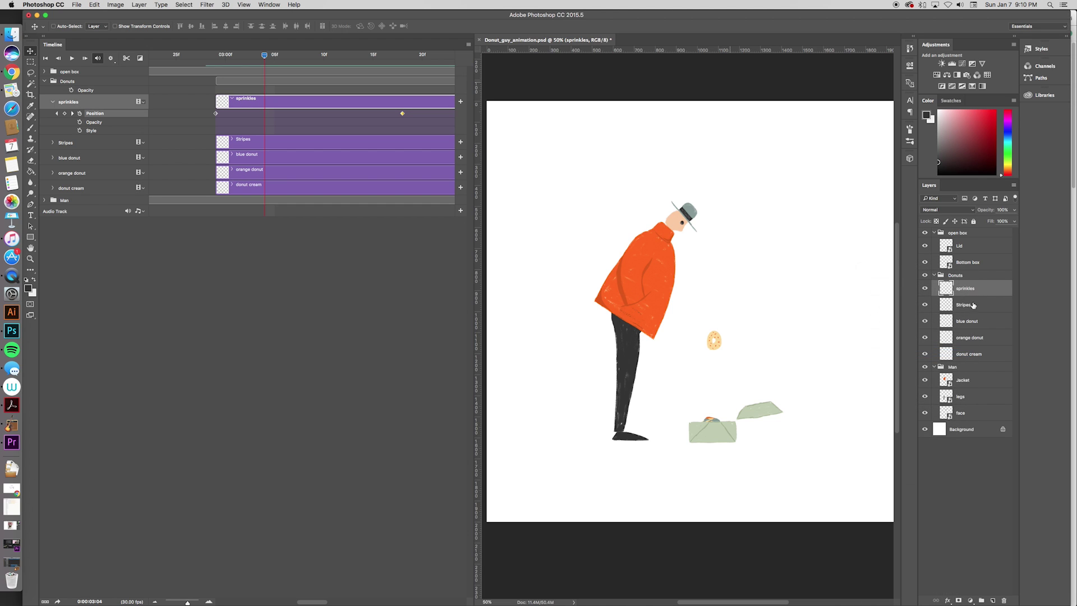
pyautogui.click(970, 306)
pyautogui.rightClick(971, 306)
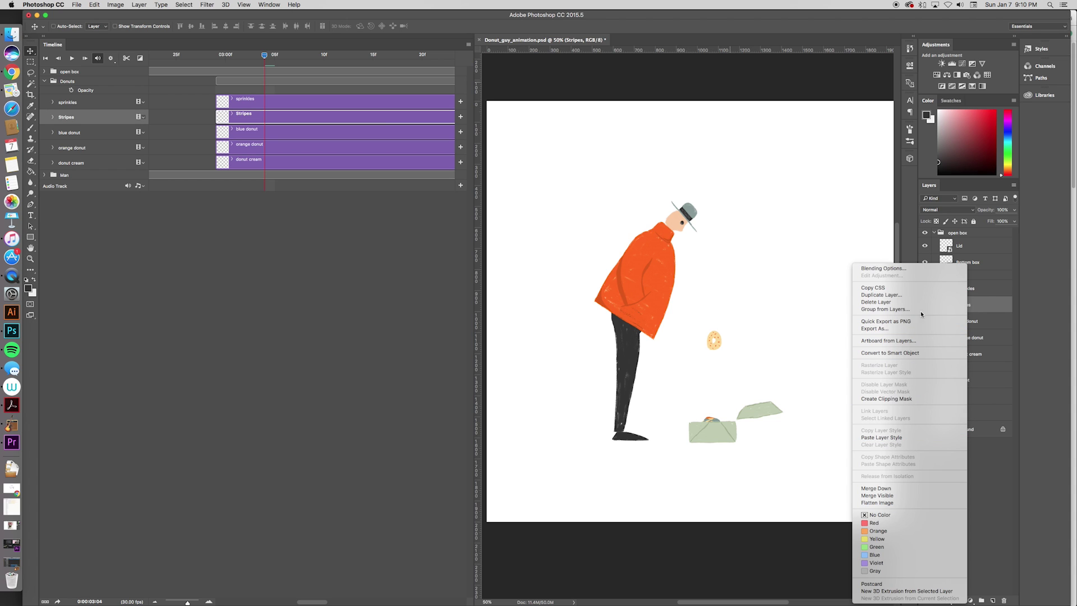
pyautogui.click(920, 353)
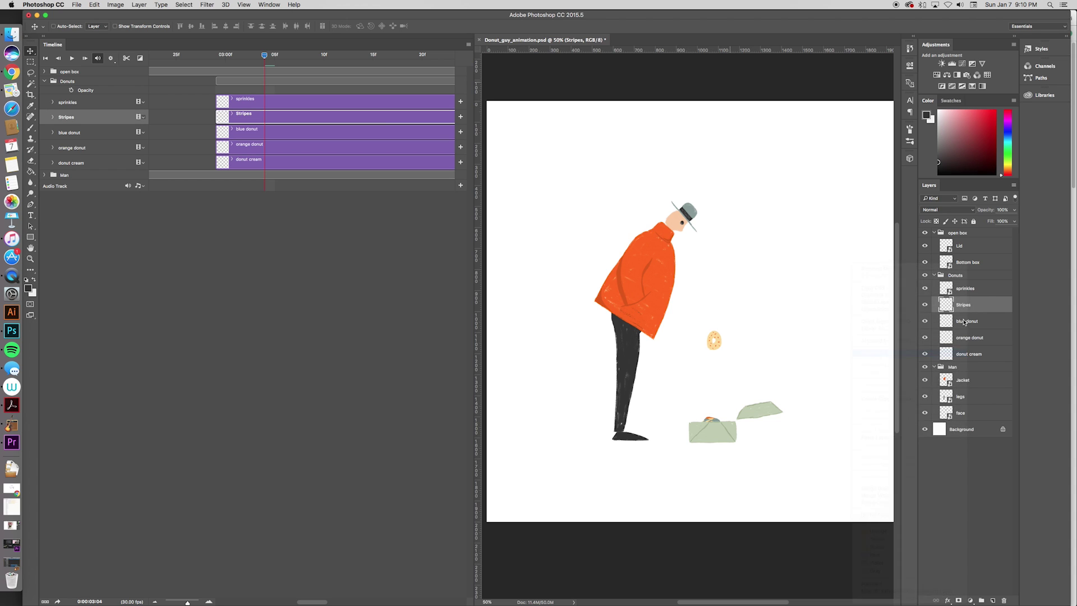
pyautogui.click(977, 325)
pyautogui.rightClick(977, 325)
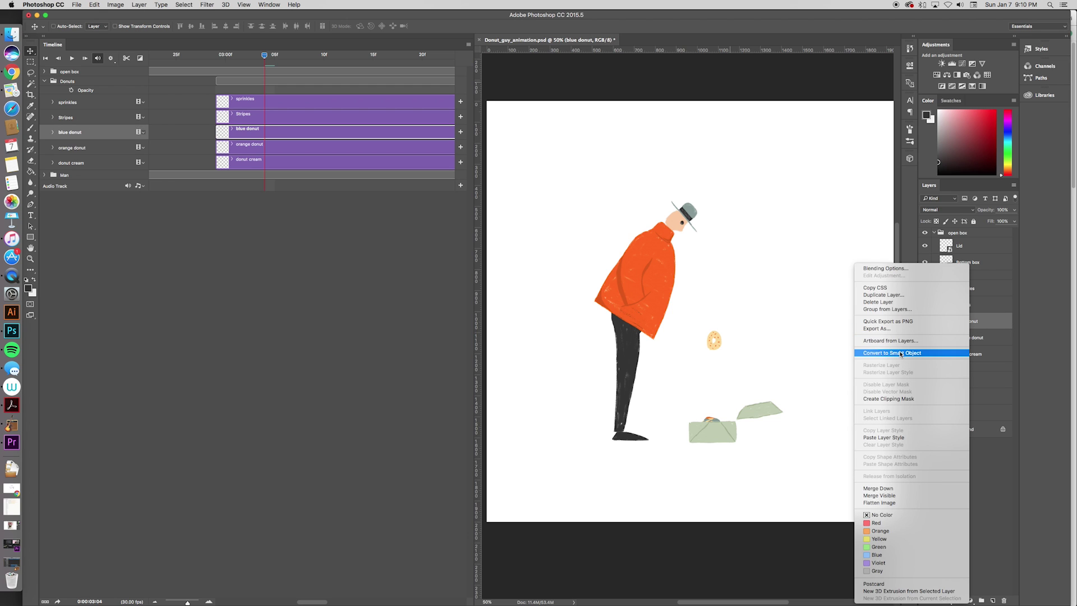
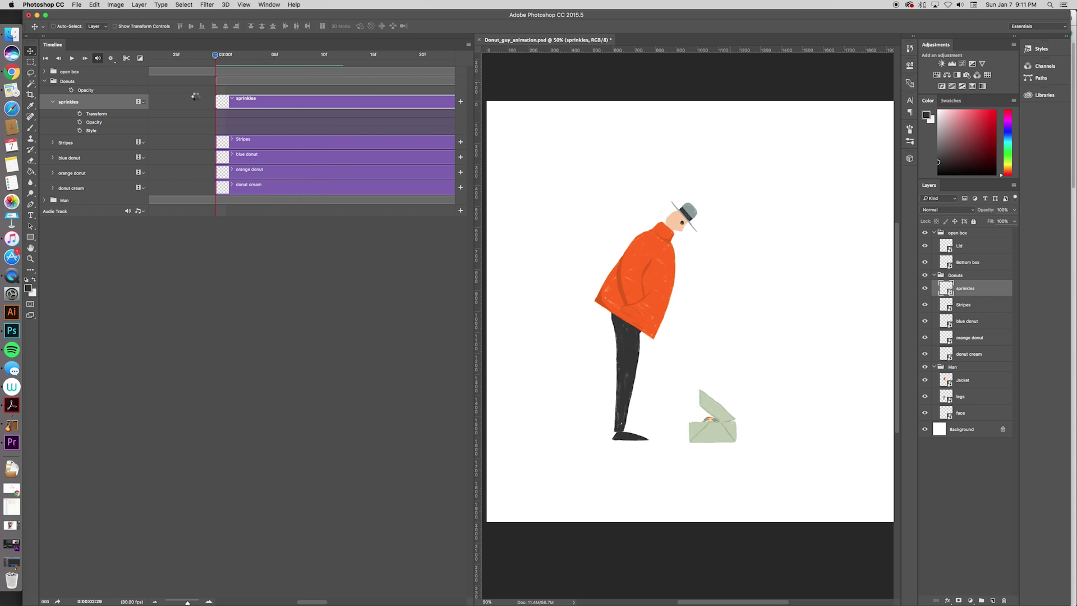
# - Add a Transform keyframe for sprinkles at 0:00:02:29, and try rotating the layer with Free Transform at 0:00:03:17
pyautogui.click(80, 114)
pyautogui.moveTo(214, 58); pyautogui.dragTo(391, 70)
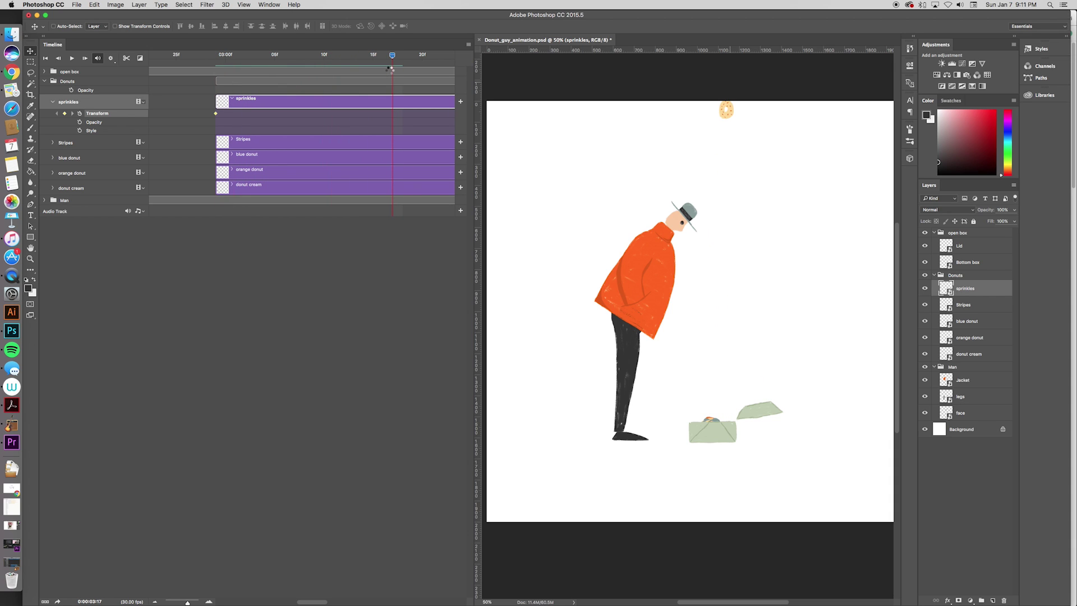
pyautogui.hotkey('ctrl', 't')
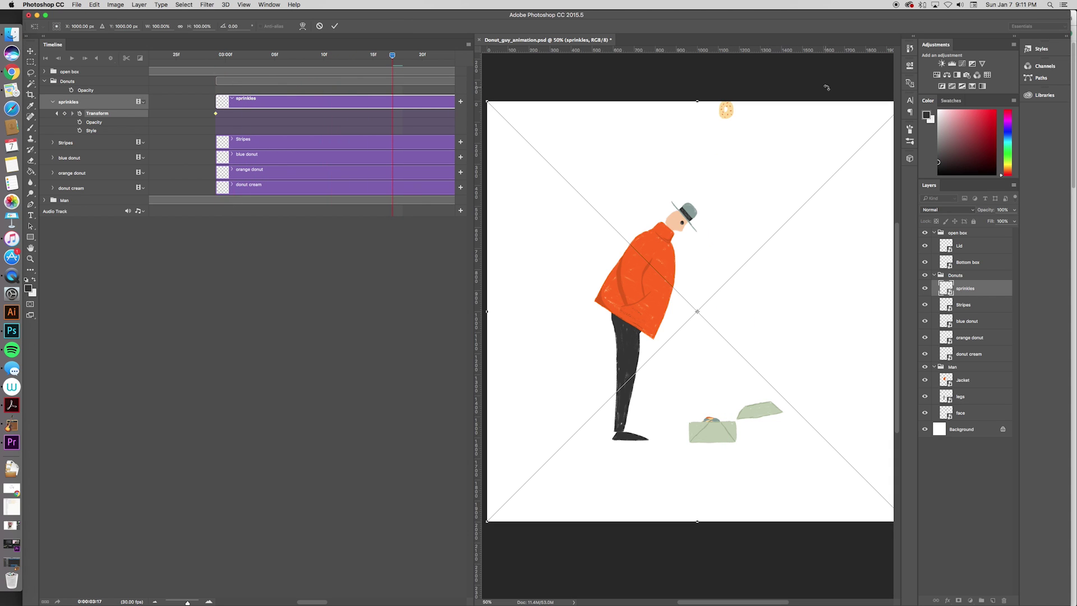
pyautogui.hotkey('ctrl', '-')
pyautogui.moveTo(853, 144); pyautogui.dragTo(677, 94)
pyautogui.press('Return')
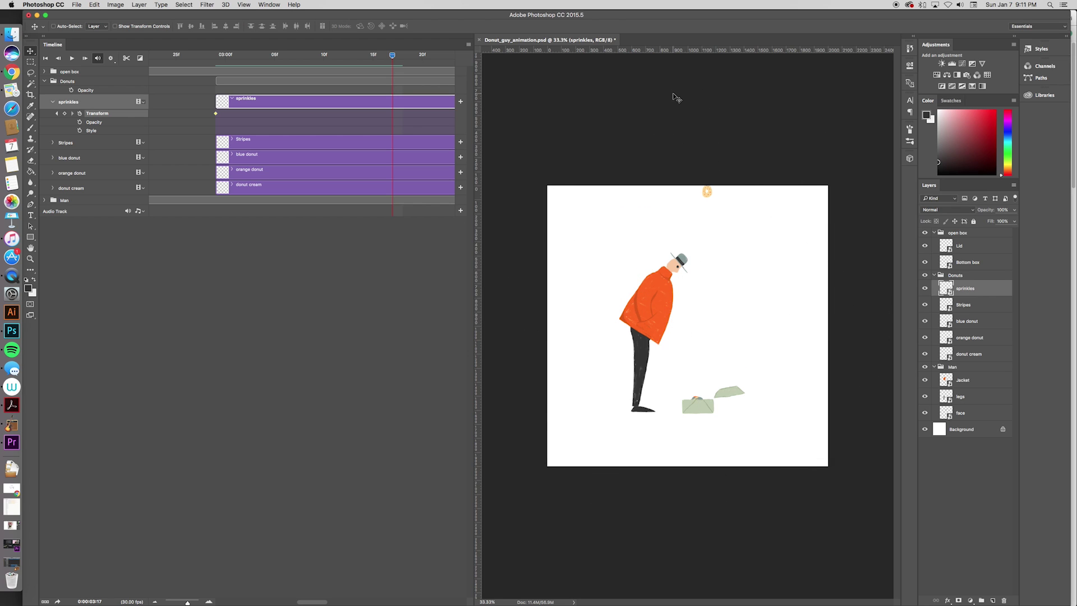
# - Undo the Transform keyframing on the sprinkles layer
pyautogui.hotkey('ctrl', '+')
pyautogui.moveTo(628, 145); pyautogui.dragTo(642, 163)
pyautogui.press('super+z')
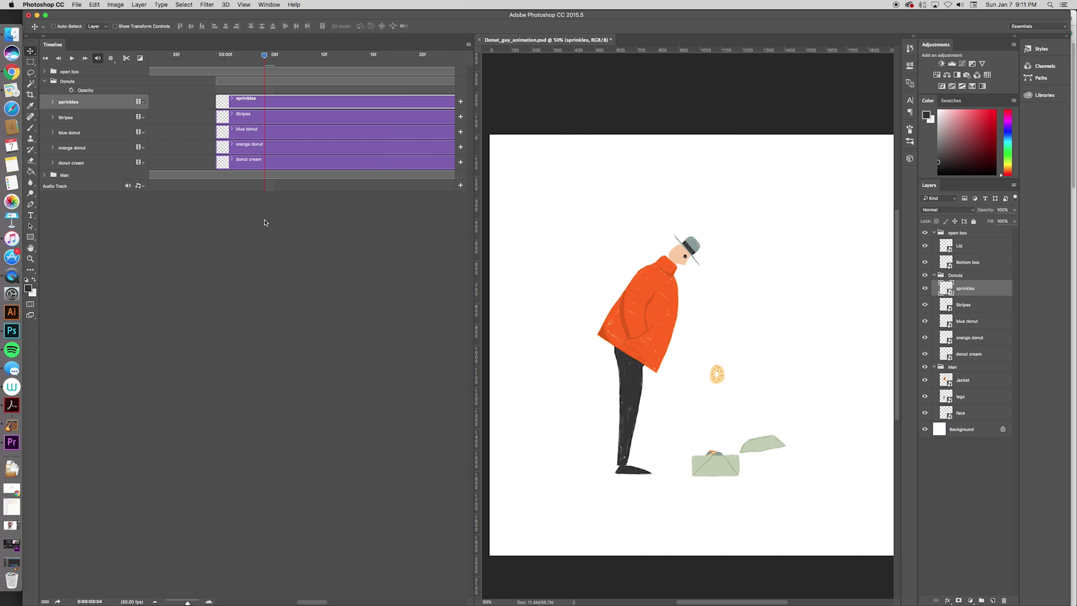
# - Rasterize the sprinkles layer, and expand its animation properties on the timeline
pyautogui.rightClick(964, 287)
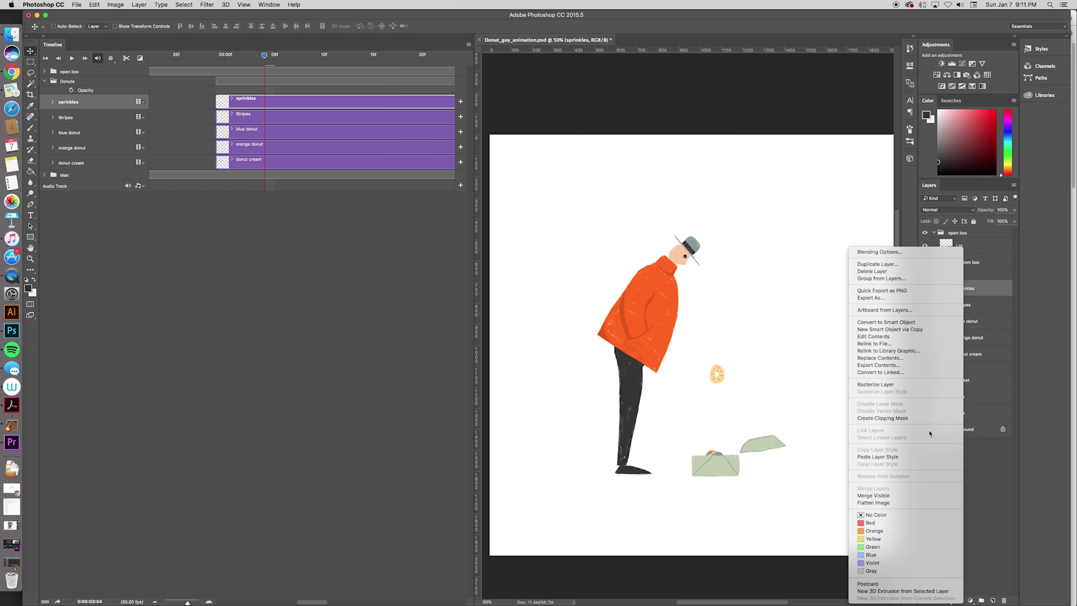
pyautogui.click(979, 464)
pyautogui.rightClick(959, 290)
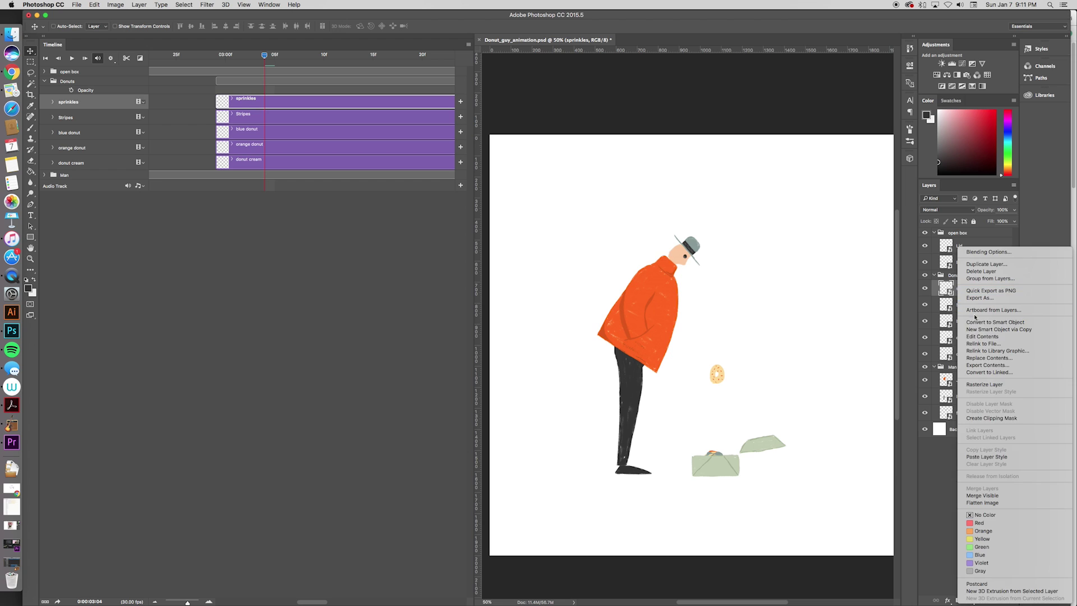
pyautogui.click(987, 385)
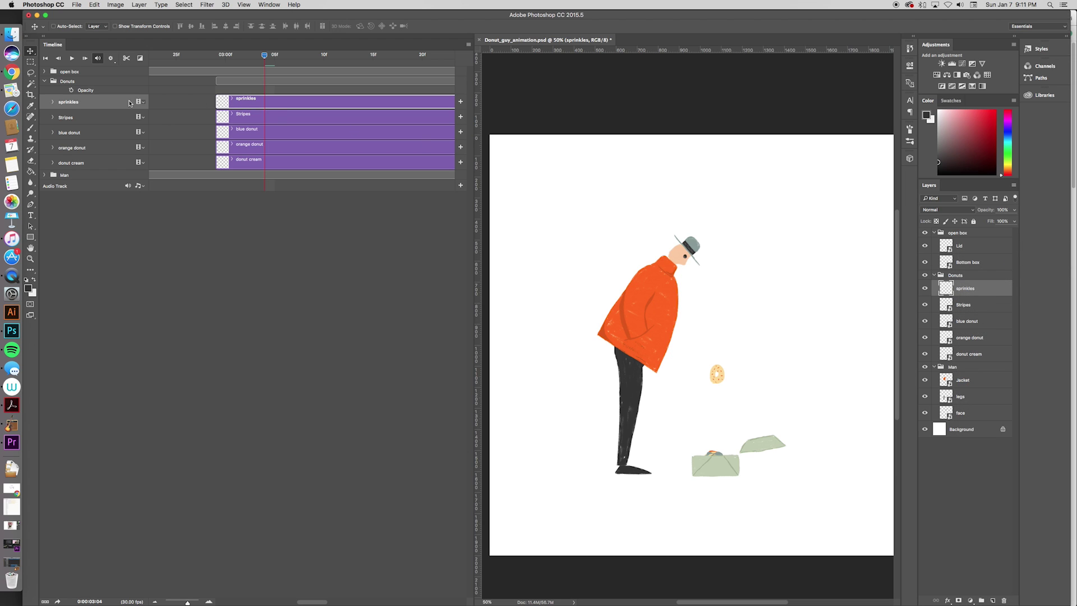
pyautogui.click(54, 103)
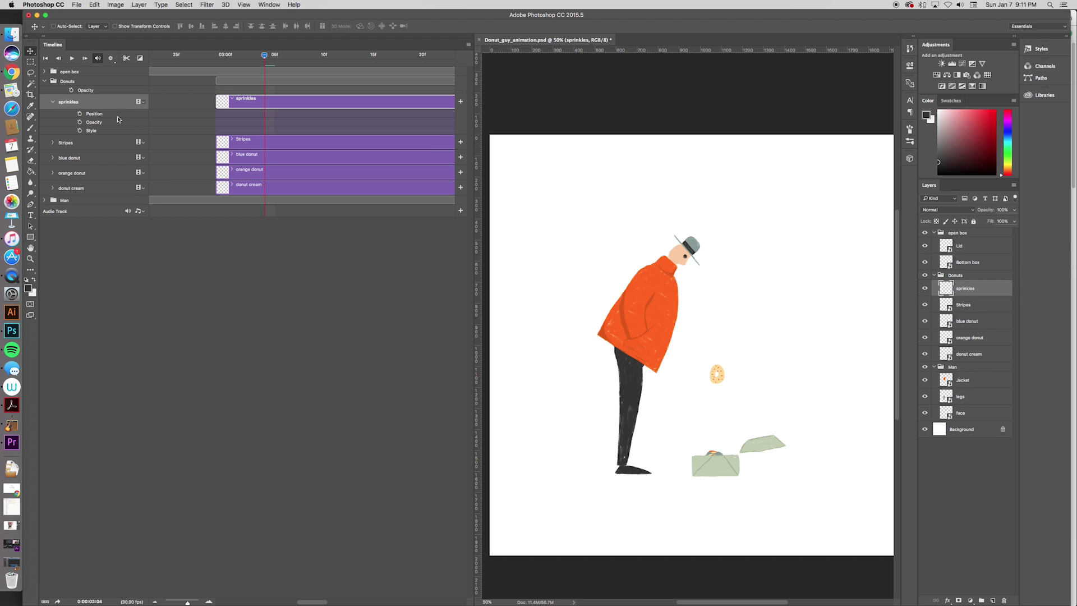
# - Play the animation onward from 0:00:03:04, and show the full length of the clips on the timeline
pyautogui.moveTo(190, 600); pyautogui.dragTo(186, 601)
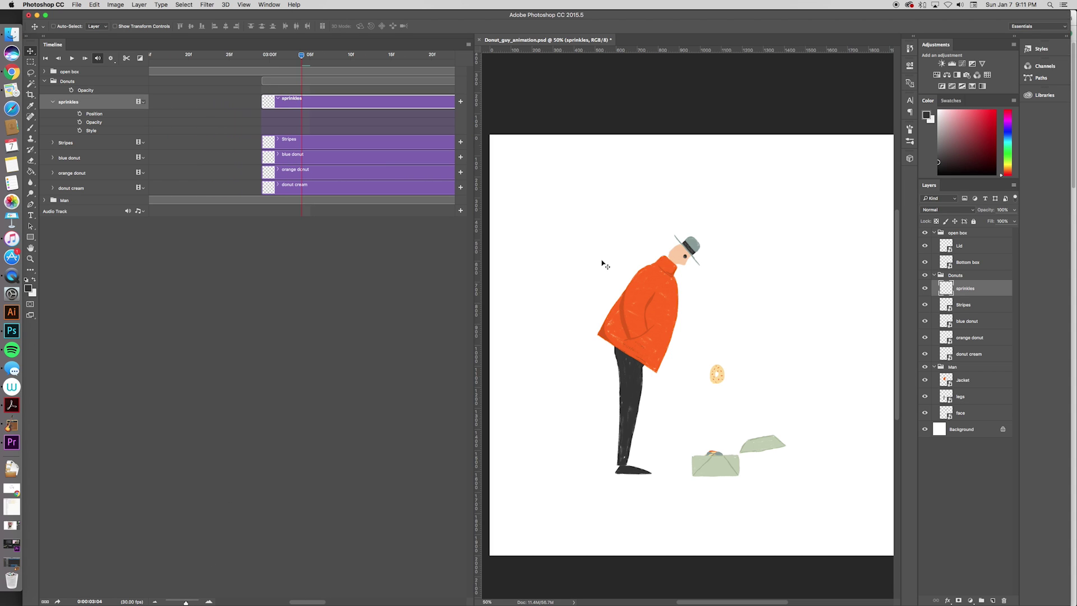
pyautogui.press('space')
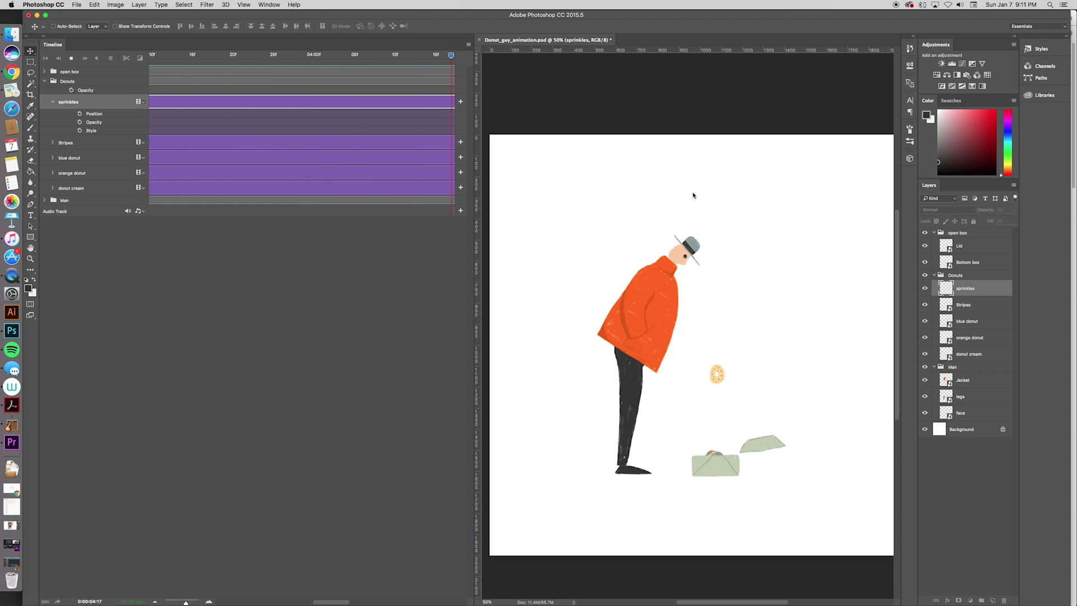
pyautogui.moveTo(185, 602); pyautogui.dragTo(174, 602)
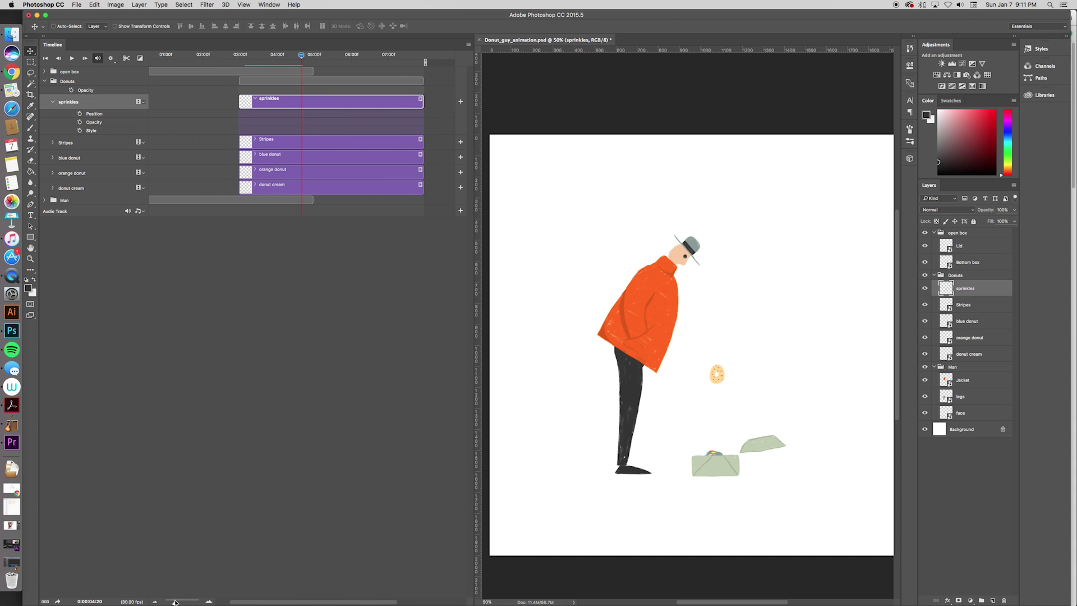
# - Convert the sprinkles layer to a smart object and expand its animation properties on the timeline
pyautogui.rightClick(956, 309)
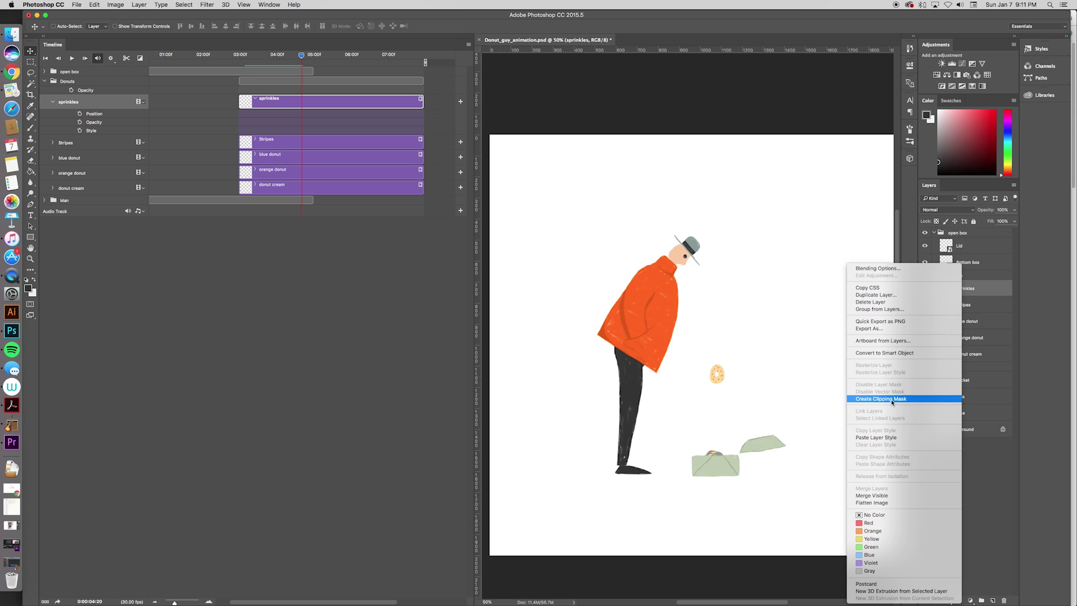
pyautogui.click(909, 353)
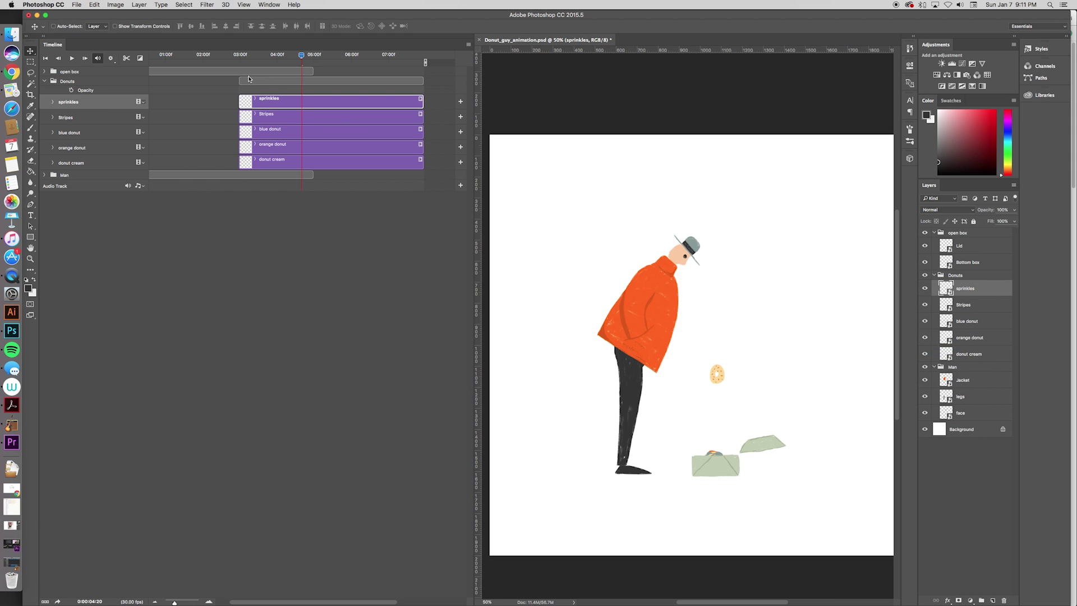
pyautogui.click(53, 103)
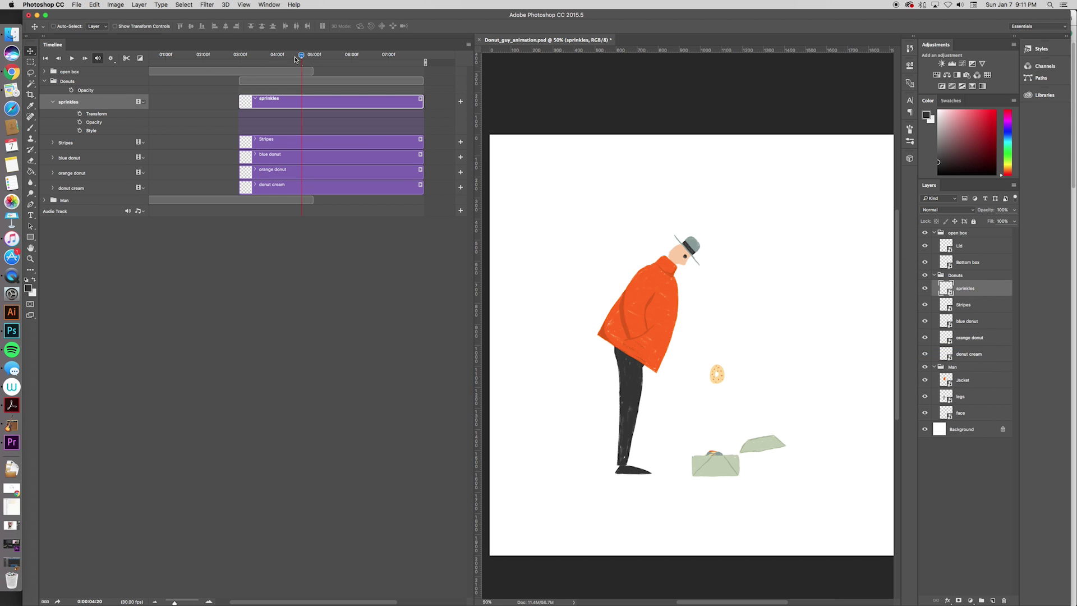
# - At 0:00:03:00, move the sprinkles donut down into the box and add a Transform keyframe for it
pyautogui.moveTo(258, 64)
pyautogui.mouseDown()
pyautogui.moveTo(230, 62)
pyautogui.moveTo(245, 64)
pyautogui.mouseUp()
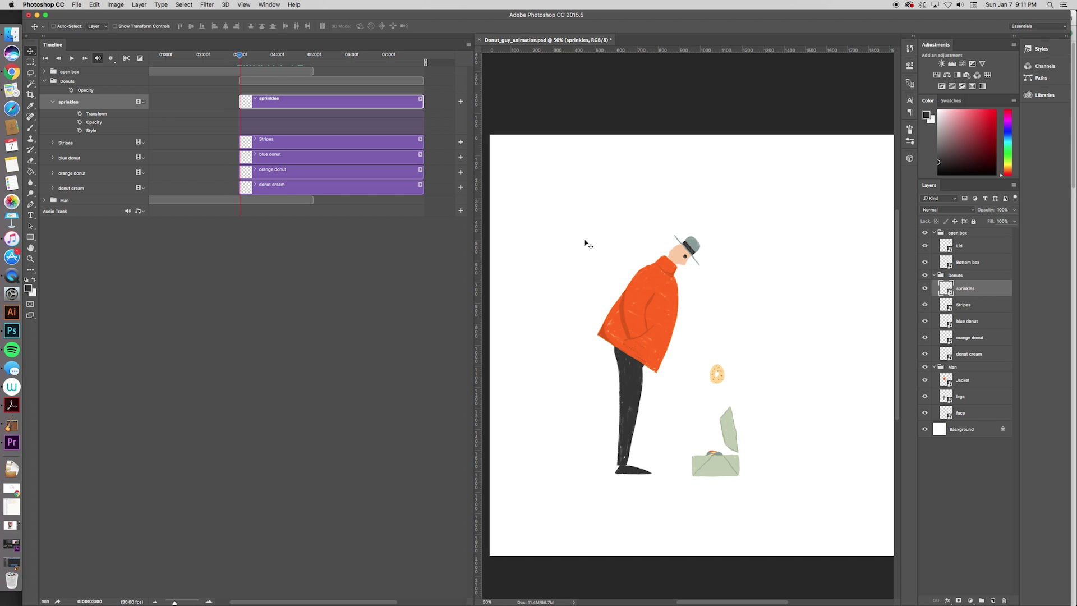
pyautogui.moveTo(717, 375); pyautogui.dragTo(721, 463)
pyautogui.click(80, 114)
# - At 0:00:04:28, use Free Transform to raise the sprinkles donut beside the man's head and rotate it to about -76°
pyautogui.moveTo(241, 57); pyautogui.dragTo(312, 58)
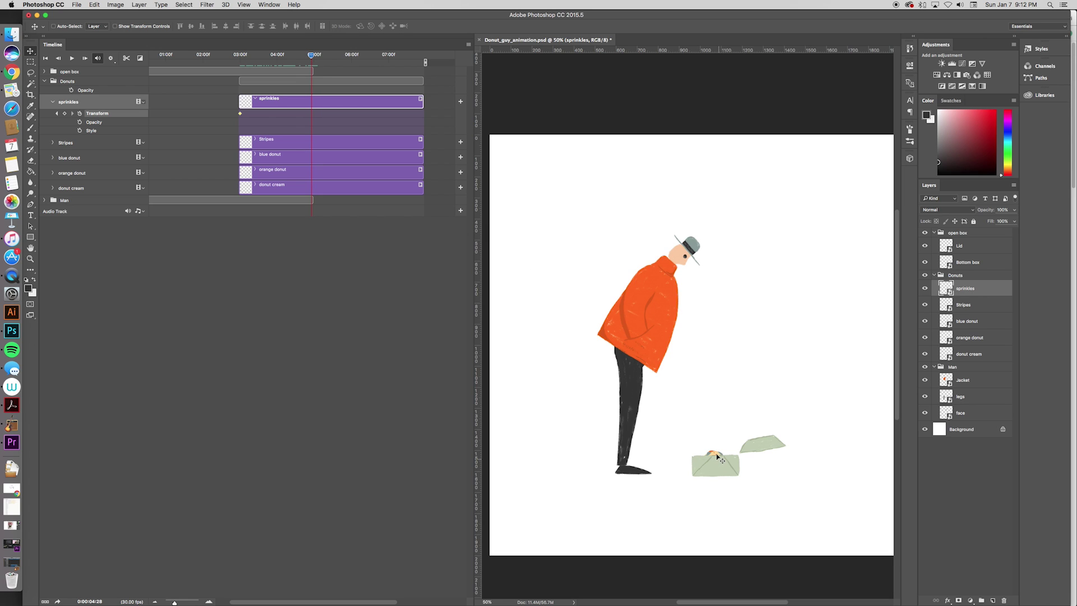
pyautogui.press('super+t')
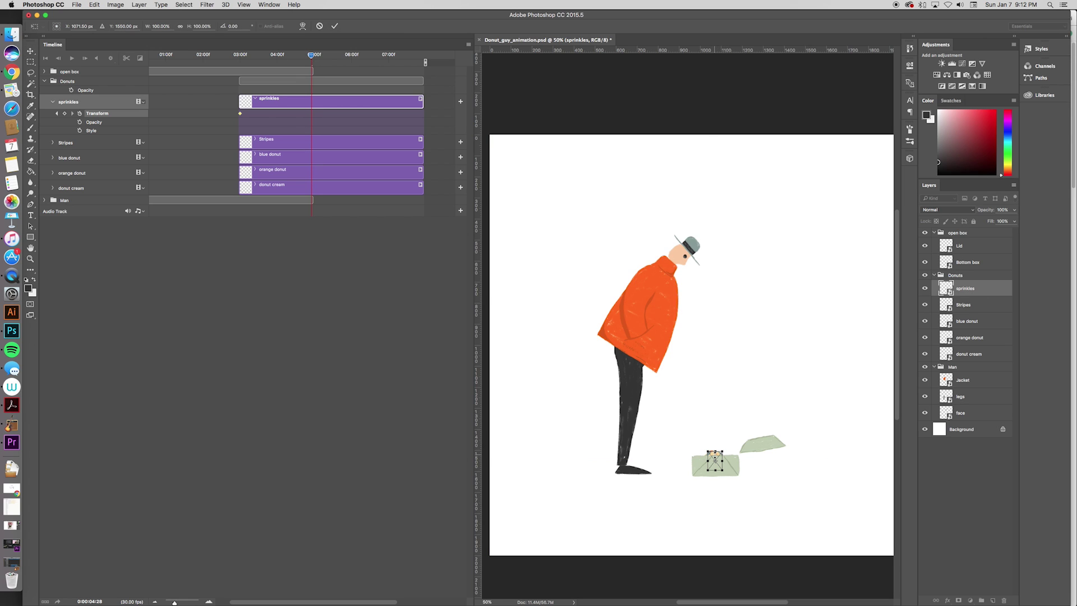
pyautogui.moveTo(720, 459); pyautogui.dragTo(740, 191)
pyautogui.press('Return')
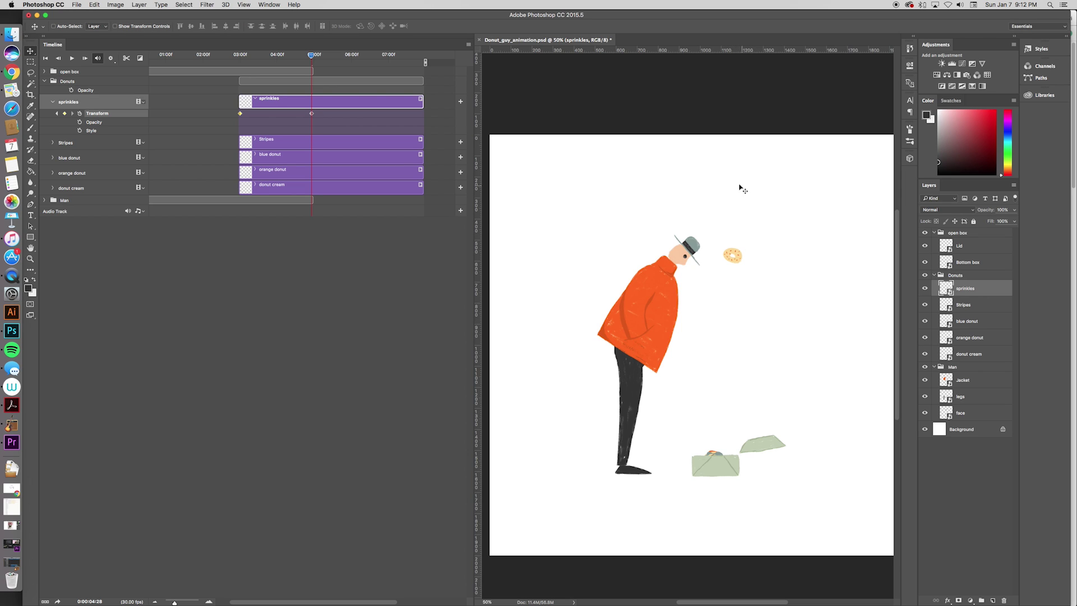
# - At 0:00:05:19, use Free Transform to move the sprinkles donut up beyond the canvas's upper edge
pyautogui.moveTo(311, 57); pyautogui.dragTo(338, 60)
pyautogui.press('super+t')
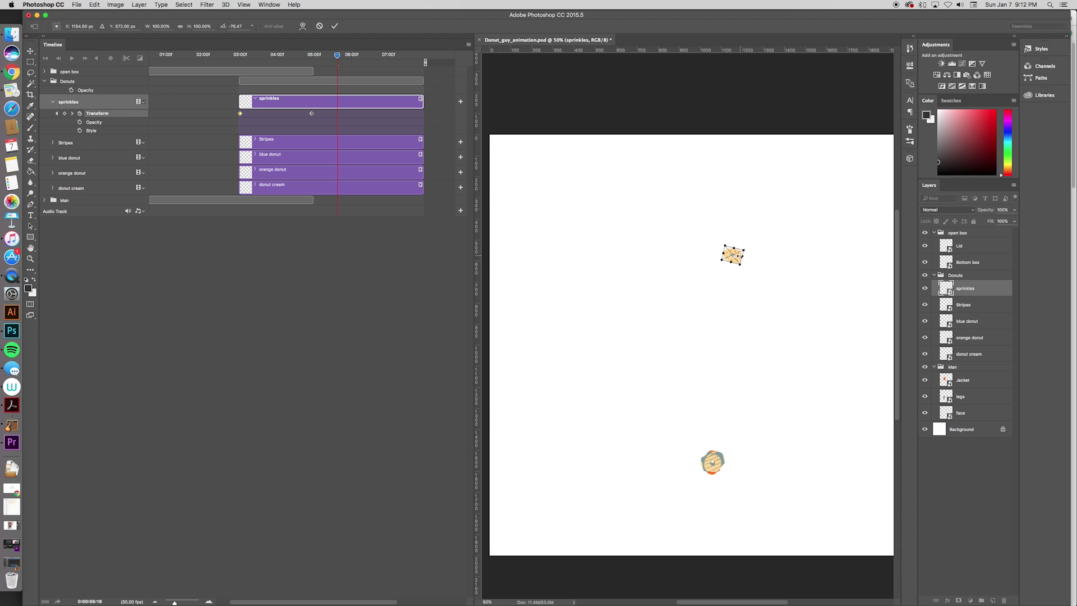
pyautogui.moveTo(738, 256); pyautogui.dragTo(714, 86)
pyautogui.press('Return')
# - Shift the sprinkles' middle and last Transform keyframes earlier, with the last at about 5 seconds, and preview the motion
pyautogui.moveTo(337, 113); pyautogui.dragTo(314, 115)
pyautogui.click(255, 56)
pyautogui.press('space')
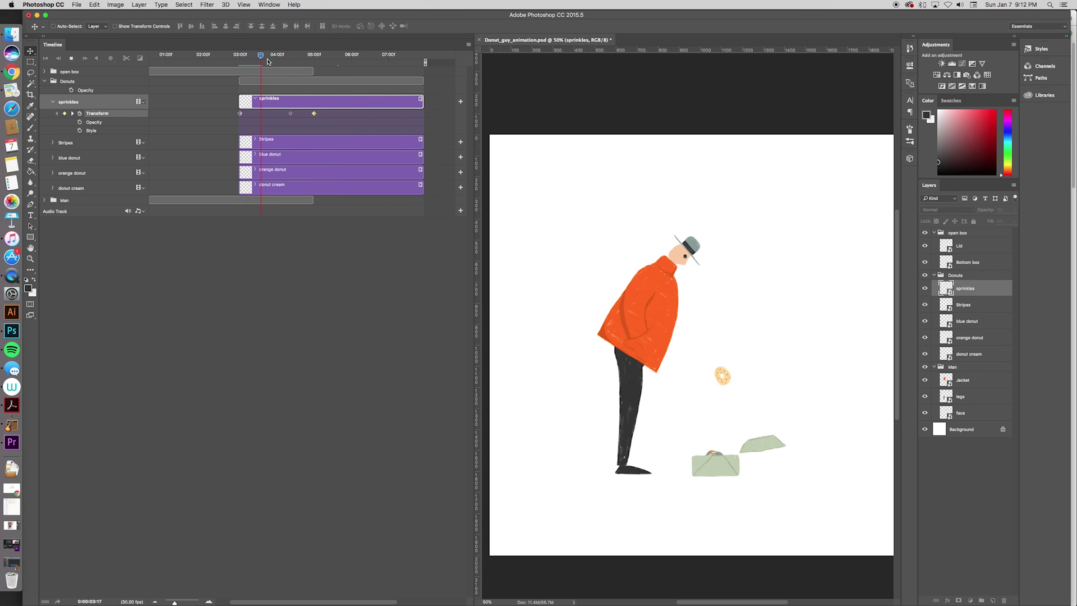
pyautogui.click(237, 56)
pyautogui.press('space')
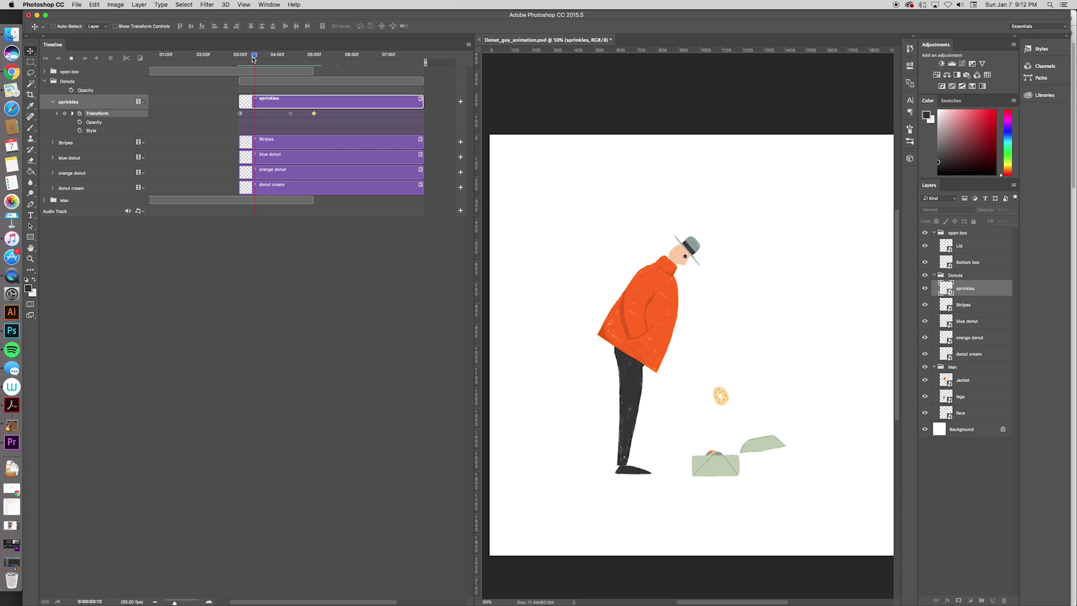
# - Move the sprinkles' middle Transform keyframe to about 4 seconds and play the animation from 3 seconds
pyautogui.moveTo(290, 113); pyautogui.dragTo(280, 117)
pyautogui.click(239, 56)
pyautogui.press('space')
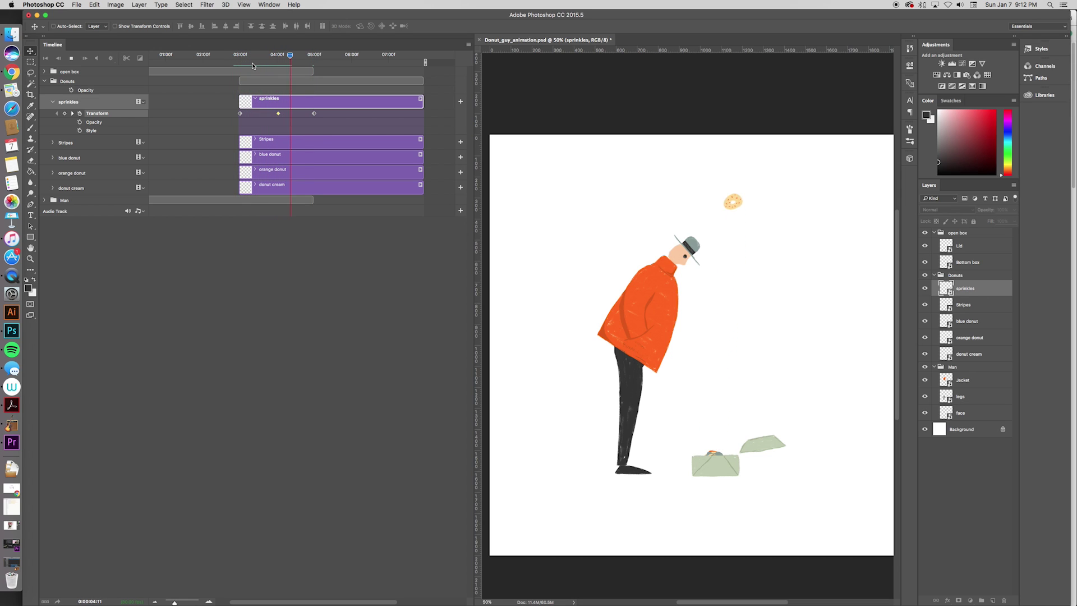
pyautogui.press('space')
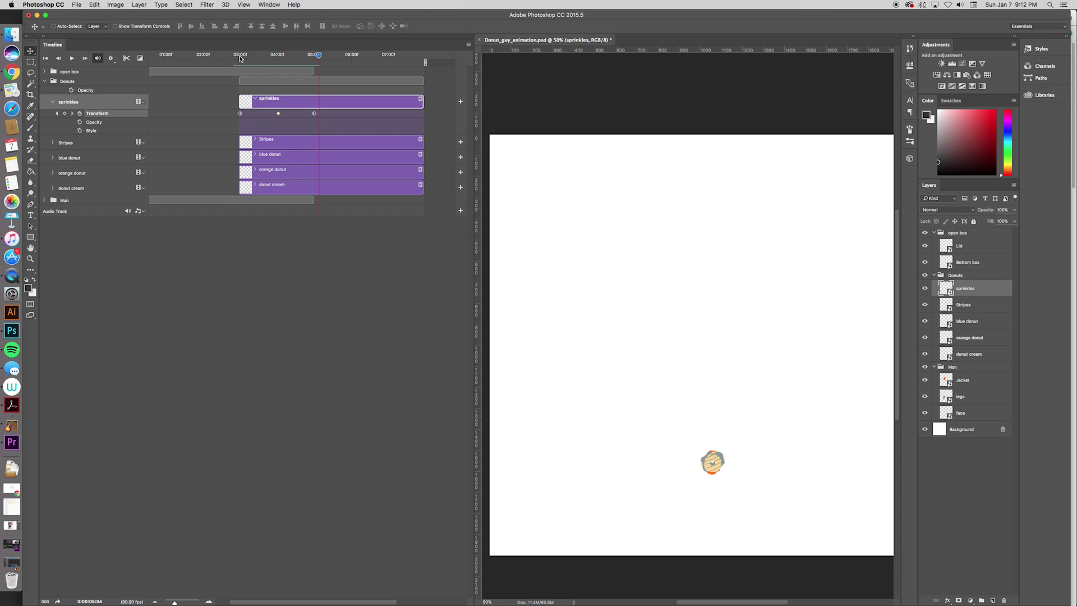
# - Retime the sprinkles' middle and last Transform keyframes to about 0:00:03:21 and 0:00:04:13, and preview the faster flight
pyautogui.click(243, 56)
pyautogui.moveTo(270, 115); pyautogui.dragTo(291, 116)
pyautogui.press('space')
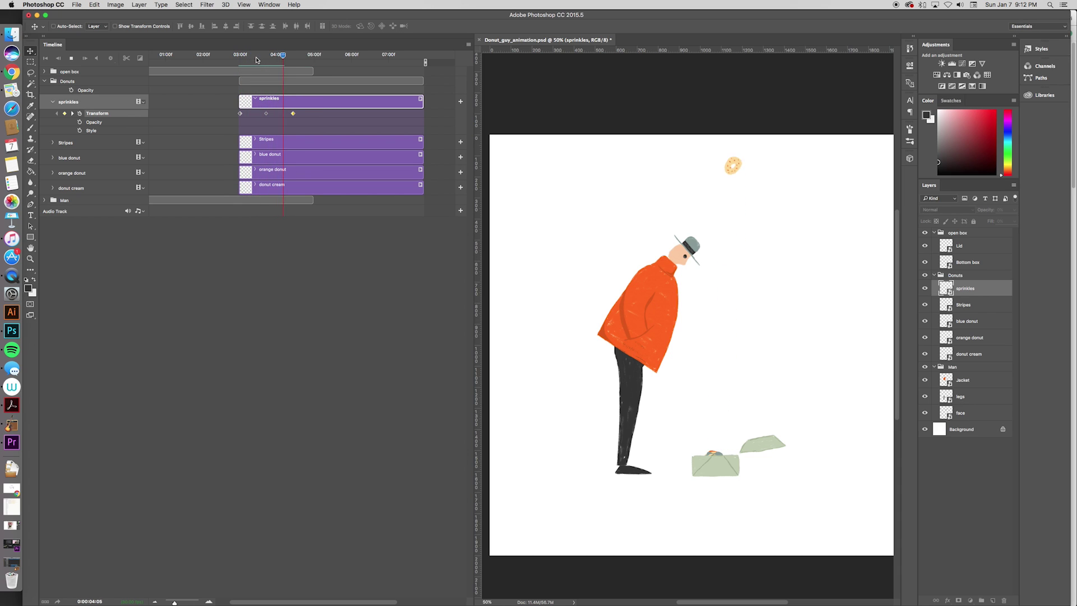
pyautogui.click(243, 55)
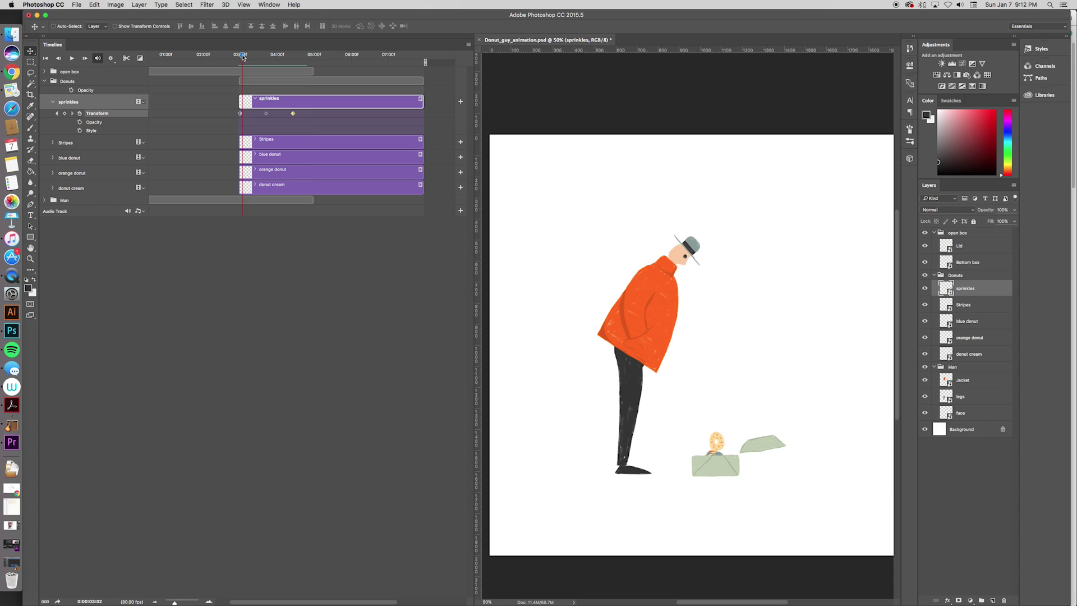
# - Expand the Stripes layer's animation properties and add a Transform keyframe at 0:00:03:00
pyautogui.moveTo(242, 57); pyautogui.dragTo(240, 57)
pyautogui.click(275, 147)
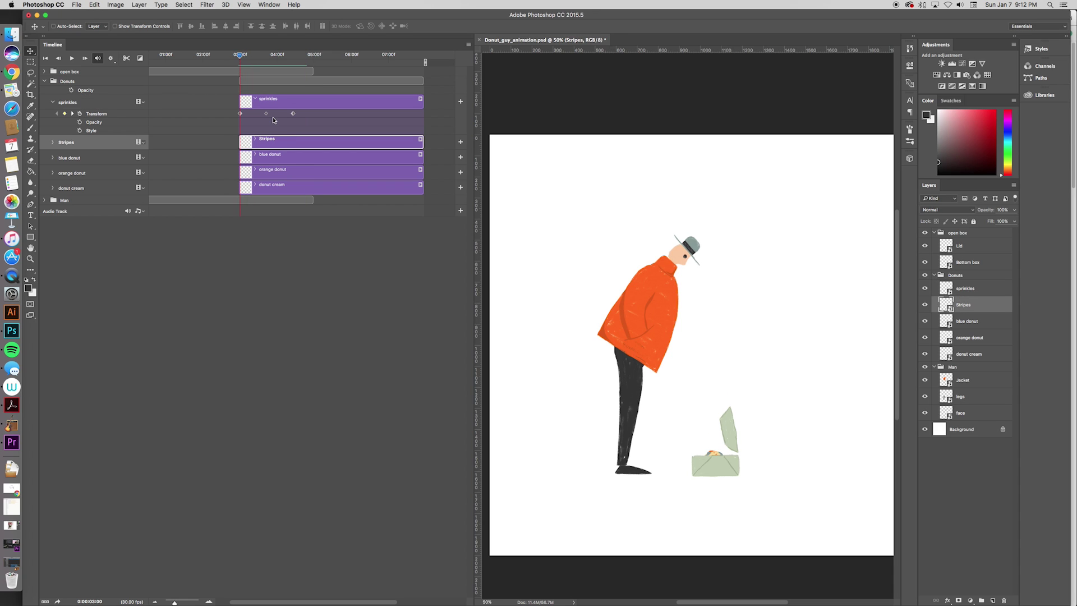
pyautogui.click(52, 142)
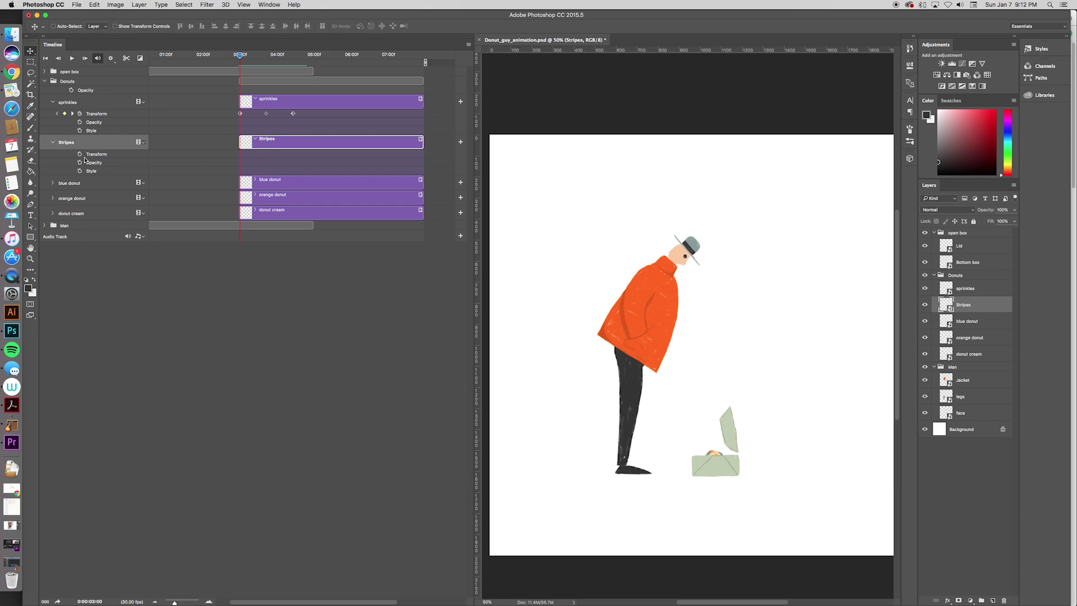
pyautogui.click(80, 155)
# - At 0:00:03:21, use Free Transform to lift the Stripes donut out of the box, up and to the right
pyautogui.moveTo(240, 58); pyautogui.dragTo(264, 58)
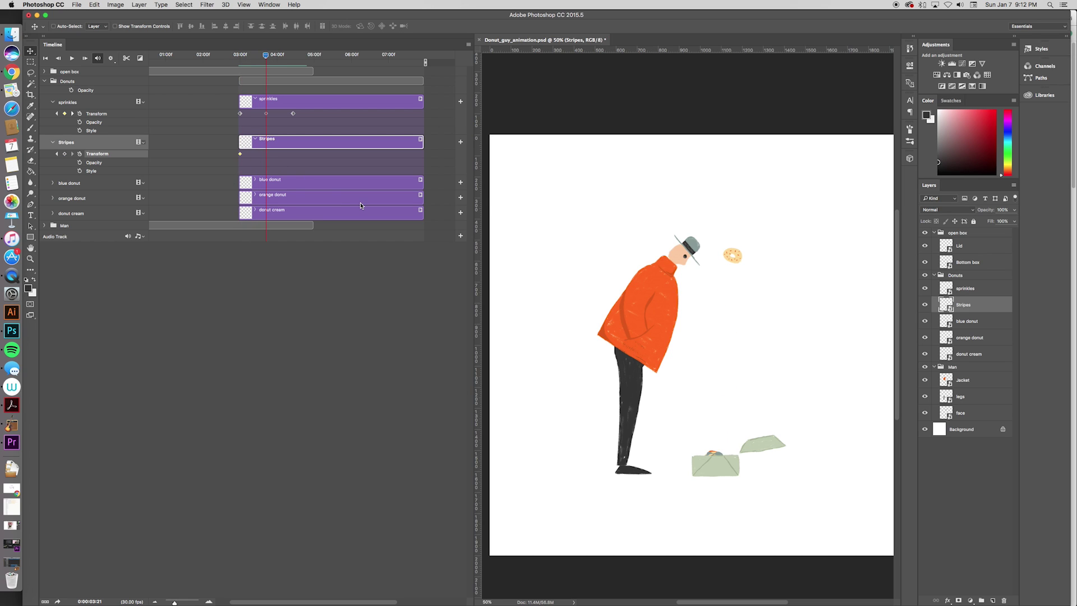
pyautogui.press('super+t')
pyautogui.moveTo(718, 462); pyautogui.dragTo(705, 354)
pyautogui.press('Return')
# - At 0:00:04:13, move the Stripes donut beyond the canvas's upper right corner and rotate it to about 129°
pyautogui.moveTo(266, 63); pyautogui.dragTo(293, 58)
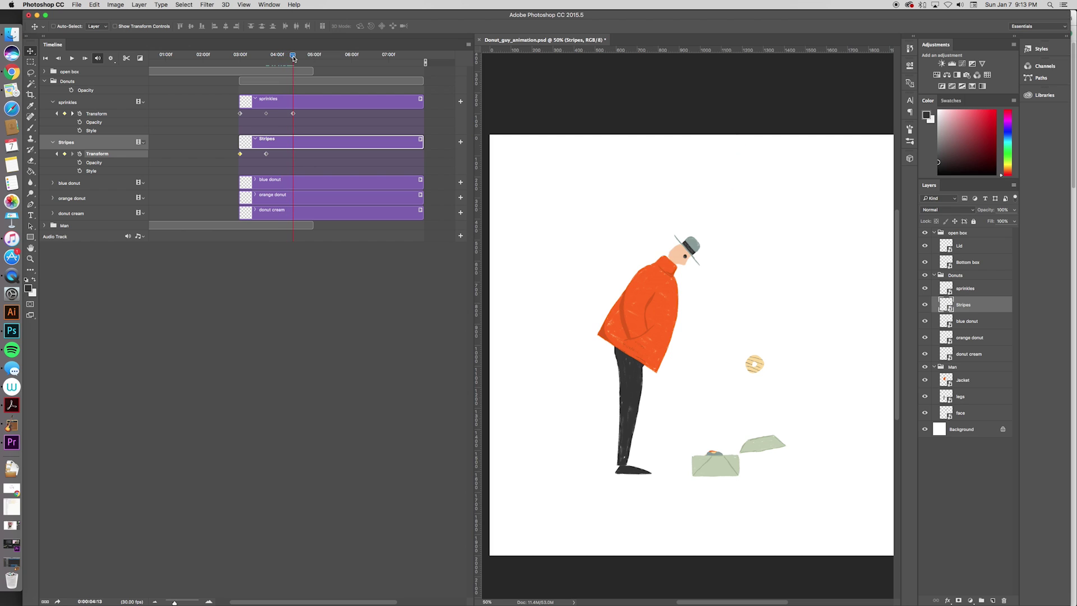
pyautogui.press('super+minus')
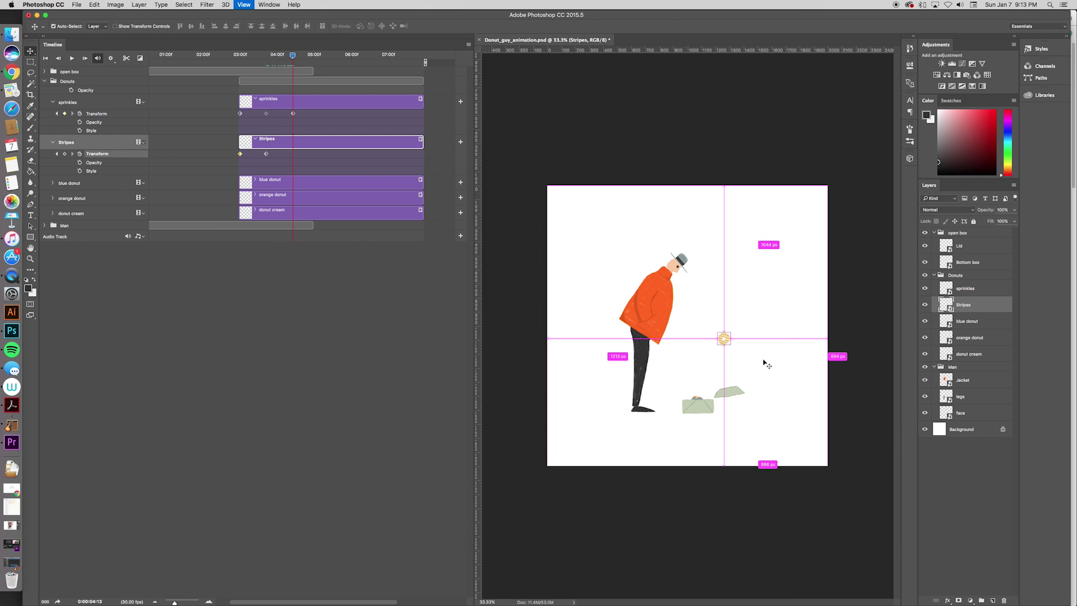
pyautogui.moveTo(741, 329); pyautogui.dragTo(823, 189)
pyautogui.press('super+t')
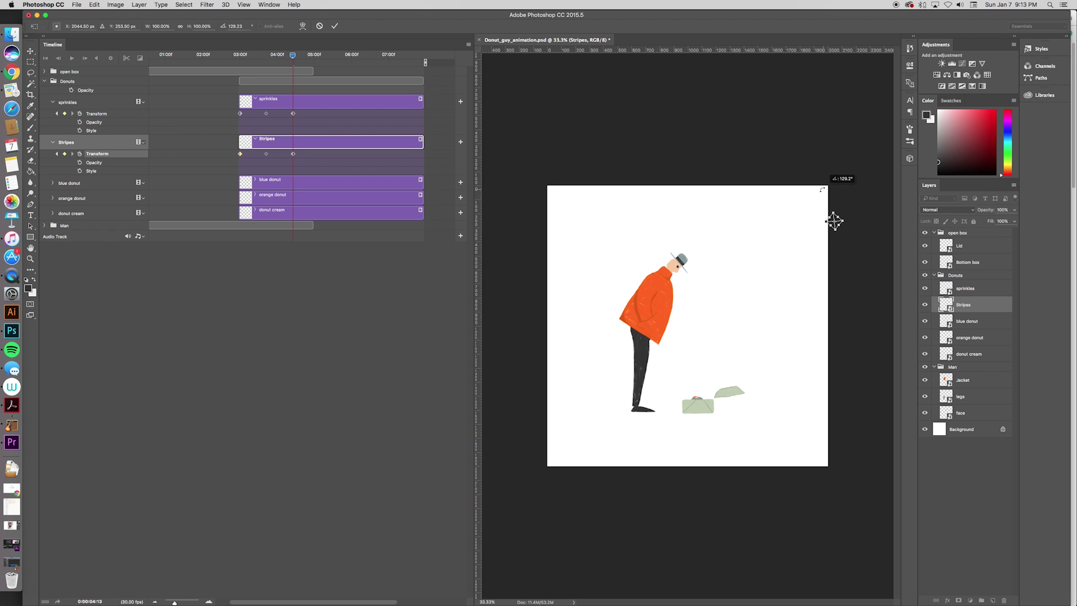
pyautogui.press('Return')
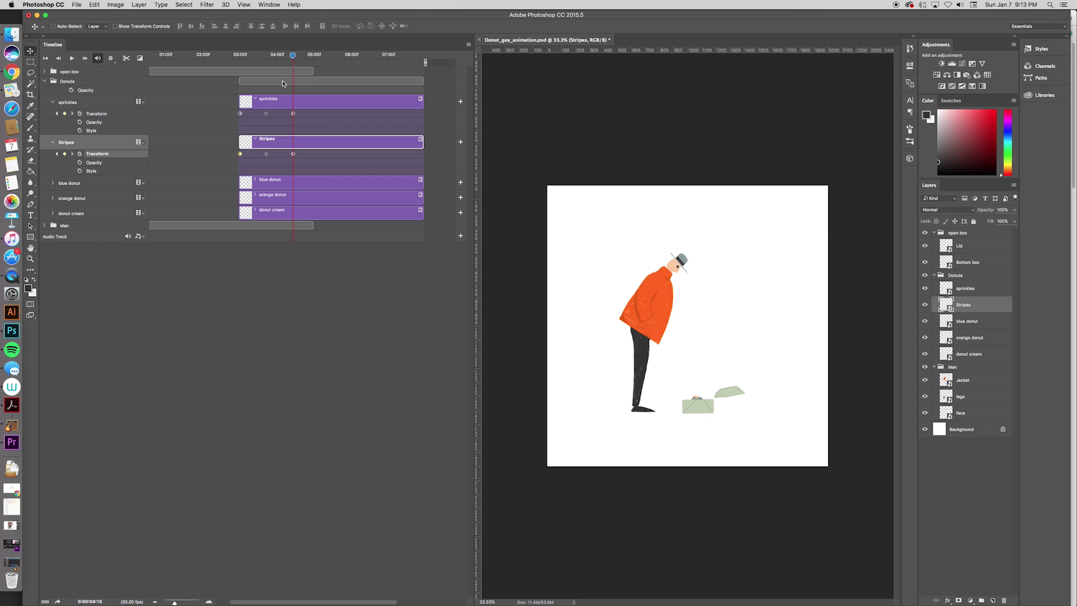
# - Shift all three Stripes Transform keyframes slightly later and play the animation from about 3 seconds
pyautogui.click(240, 56)
pyautogui.click(301, 160)
pyautogui.click(241, 155)
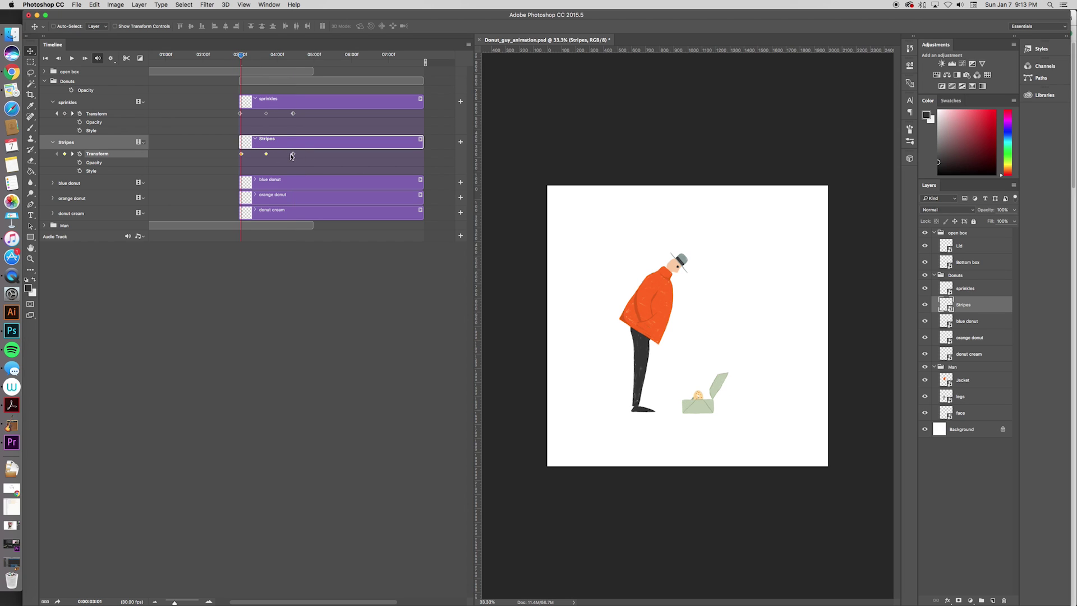
pyautogui.moveTo(297, 156); pyautogui.dragTo(301, 152)
pyautogui.press('space')
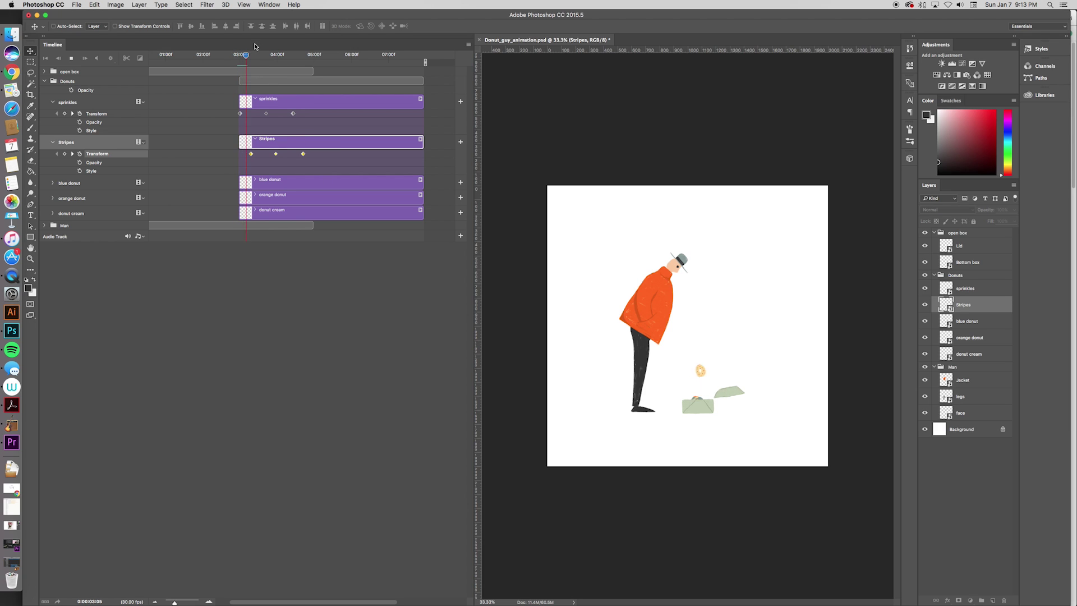
pyautogui.press('space')
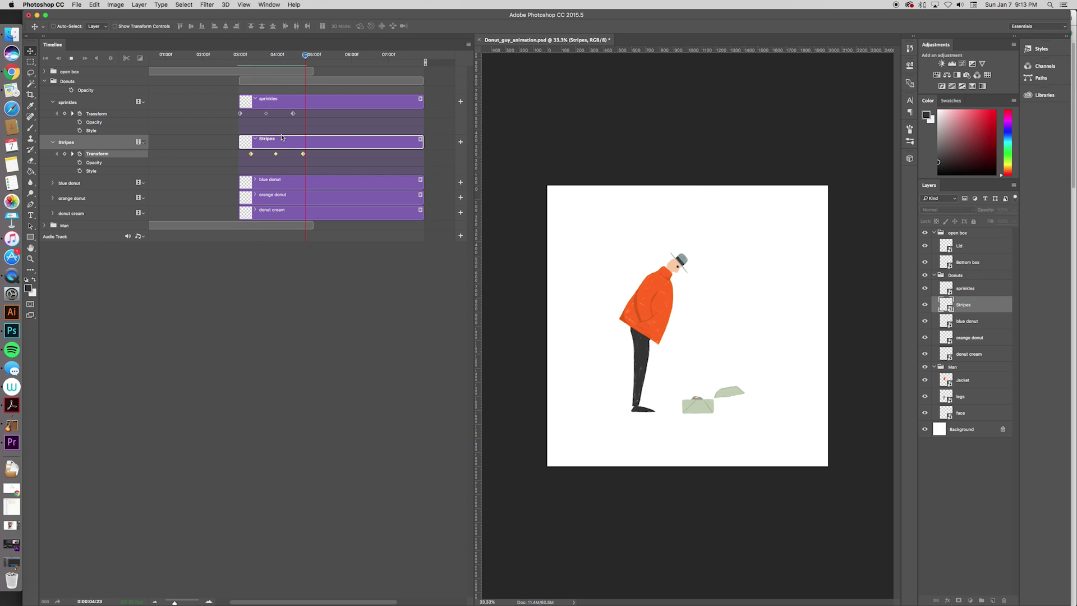
# - Try moving the Stripes' middle Transform keyframe slightly later and its first to 02:29, previewing each change
pyautogui.moveTo(276, 154)
pyautogui.mouseDown()
pyautogui.moveTo(289, 158)
pyautogui.moveTo(280, 155)
pyautogui.mouseUp()
pyautogui.click(241, 61)
pyautogui.press('space')
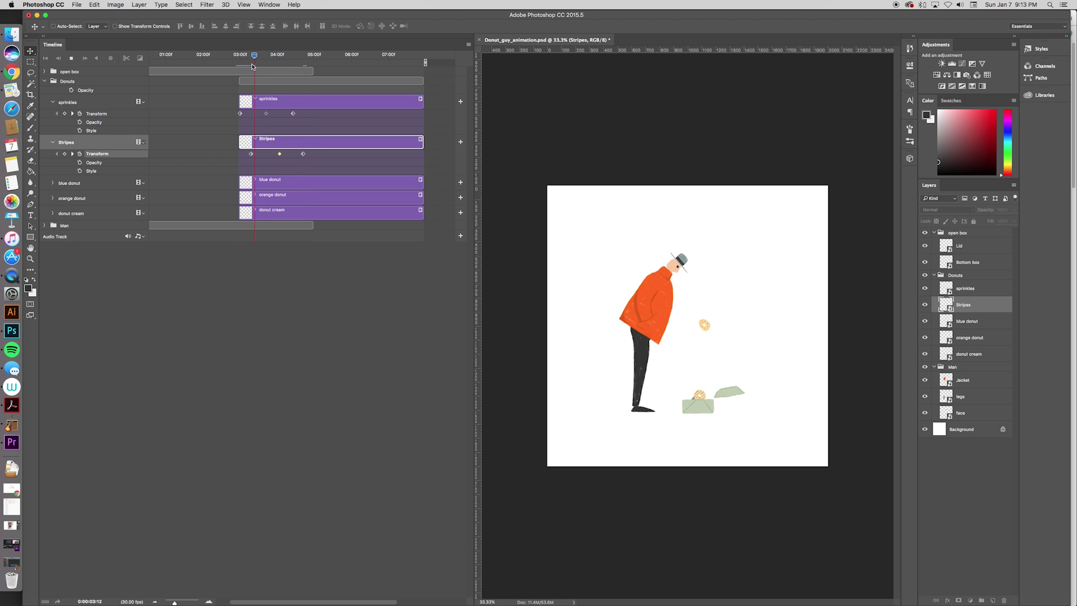
pyautogui.moveTo(251, 155); pyautogui.dragTo(241, 157)
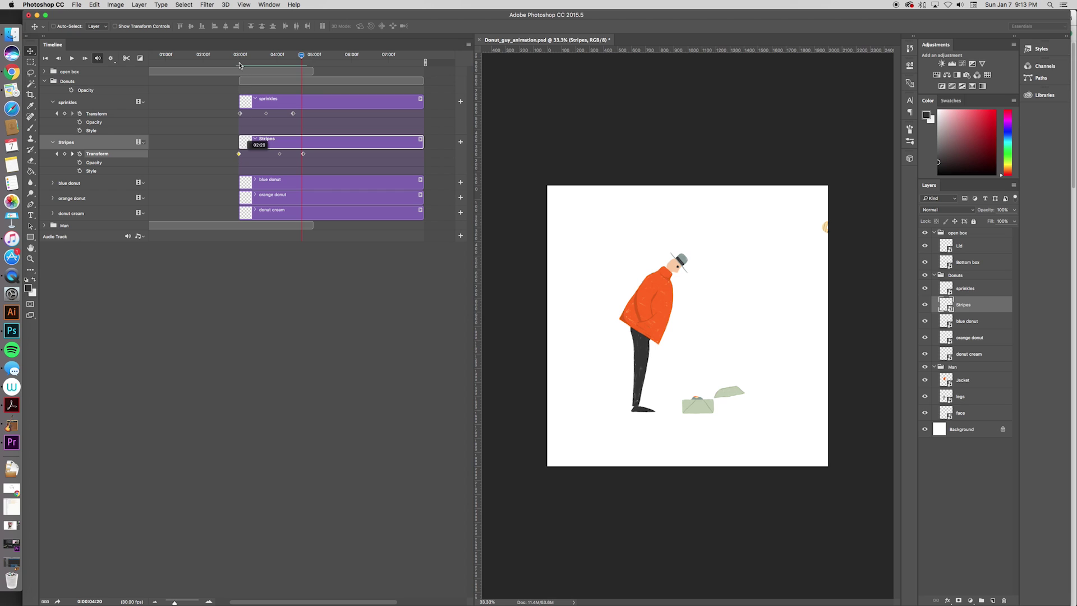
pyautogui.click(257, 58)
pyautogui.press('space')
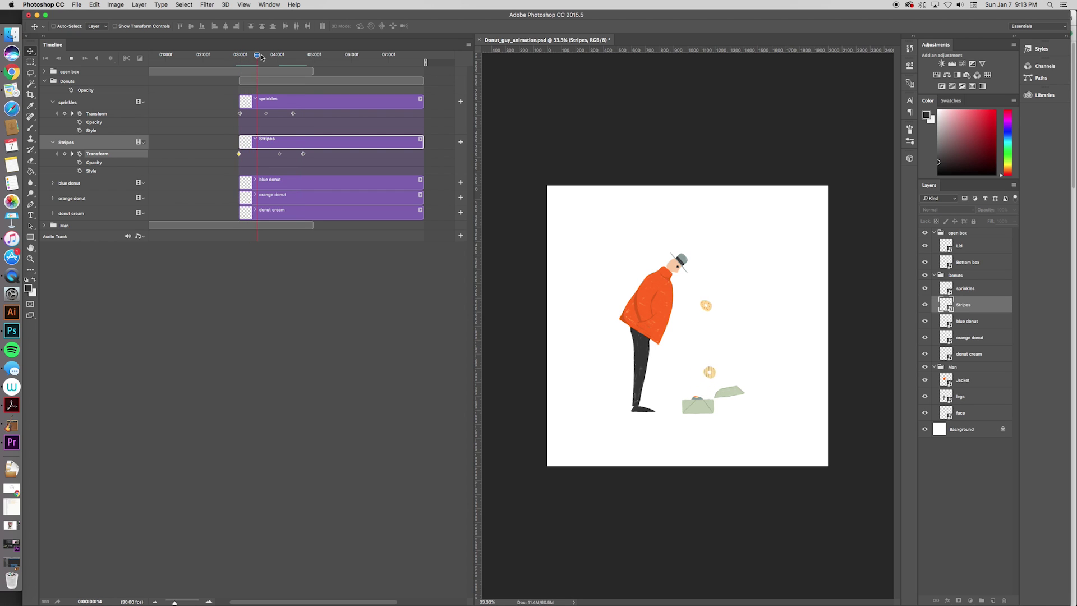
# - Delete the Stripes layer's middle Transform keyframe and preview the animation from 3 seconds
pyautogui.moveTo(280, 155); pyautogui.dragTo(277, 157)
pyautogui.press('Delete')
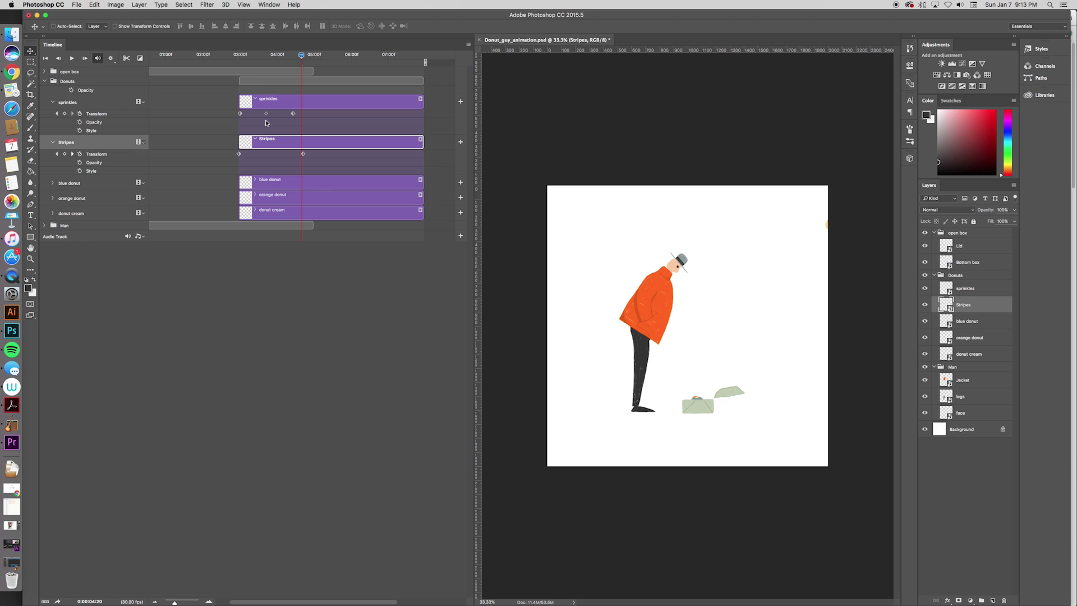
pyautogui.click(240, 58)
pyautogui.press('space')
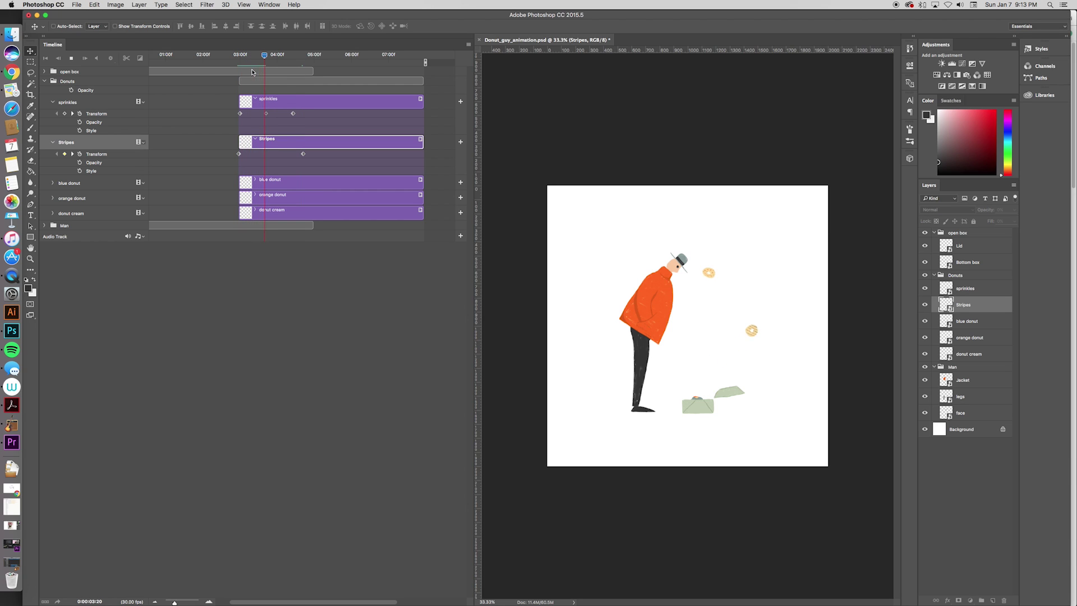
# - Move the Stripes' first Transform keyframe to 0:00:03:07, and adjust the donut with Free Transform just before 4 seconds as a new middle keyframe
pyautogui.moveTo(239, 154); pyautogui.dragTo(249, 156)
pyautogui.moveTo(290, 58); pyautogui.dragTo(275, 64)
pyautogui.press('super+t')
pyautogui.moveTo(777, 266); pyautogui.dragTo(689, 298)
pyautogui.press('Return')
# - Preview the Stripes animation, shift its middle and last Transform keyframes slightly earlier, and play it again
pyautogui.press('space')
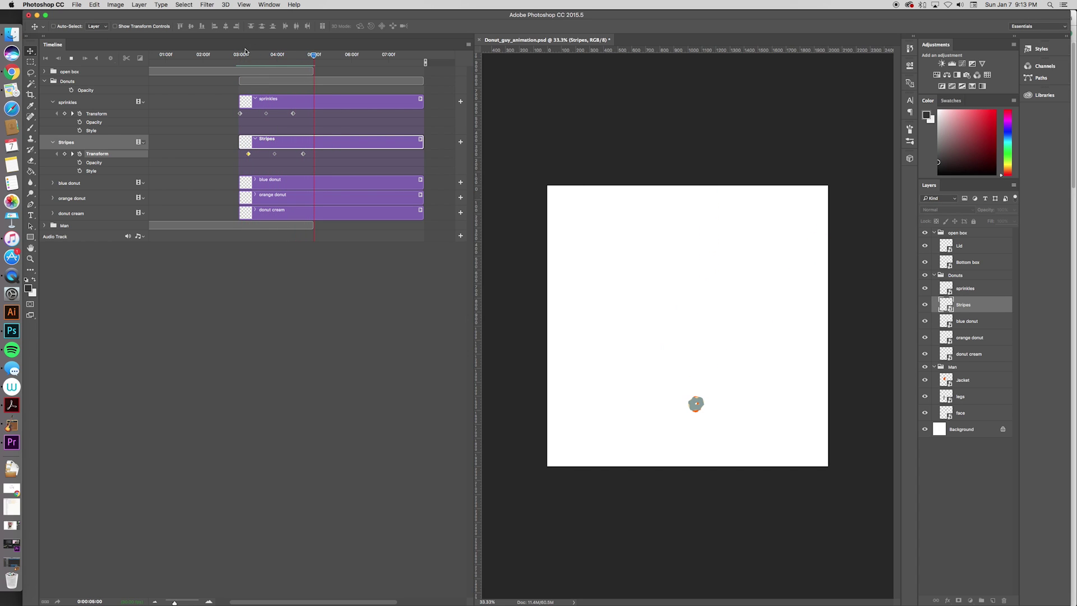
pyautogui.click(246, 59)
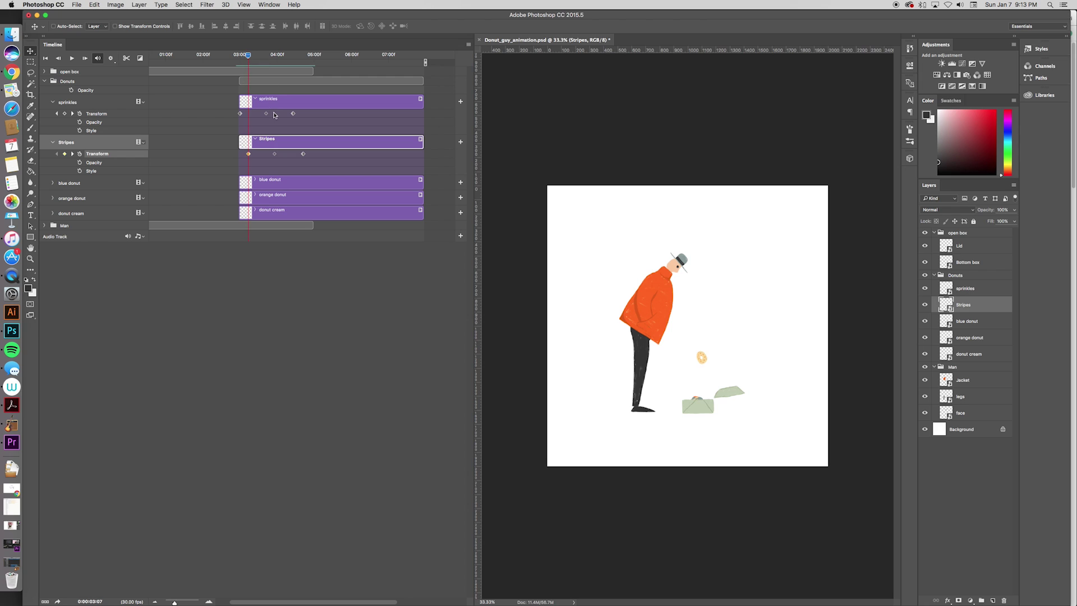
pyautogui.moveTo(275, 157); pyautogui.dragTo(298, 152)
pyautogui.press('space')
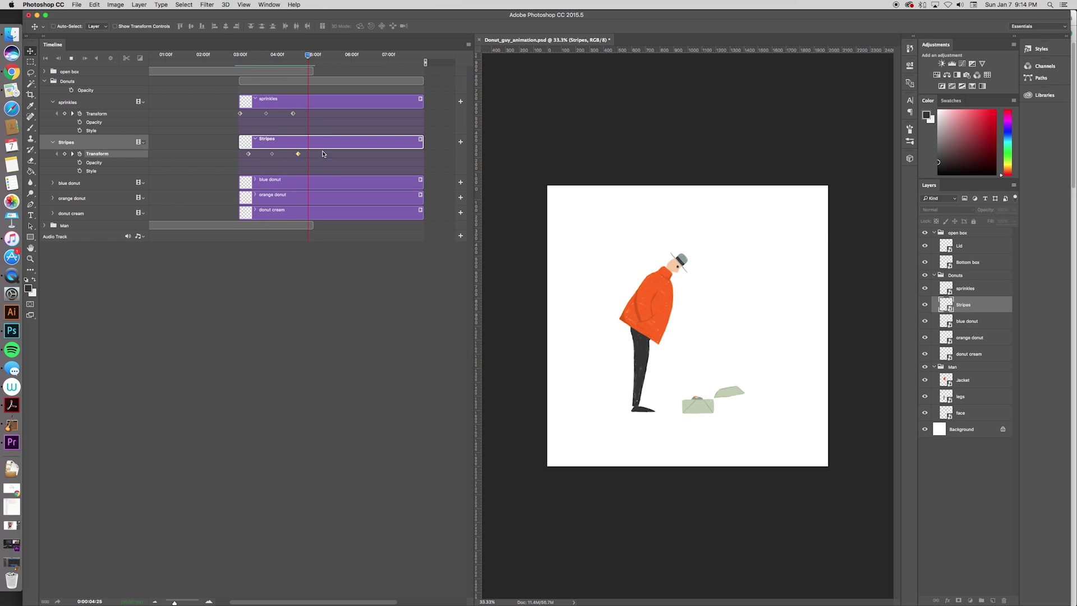
# - Expand the orange donut layer's properties and add its first Transform keyframe just before 3 seconds
pyautogui.click(247, 183)
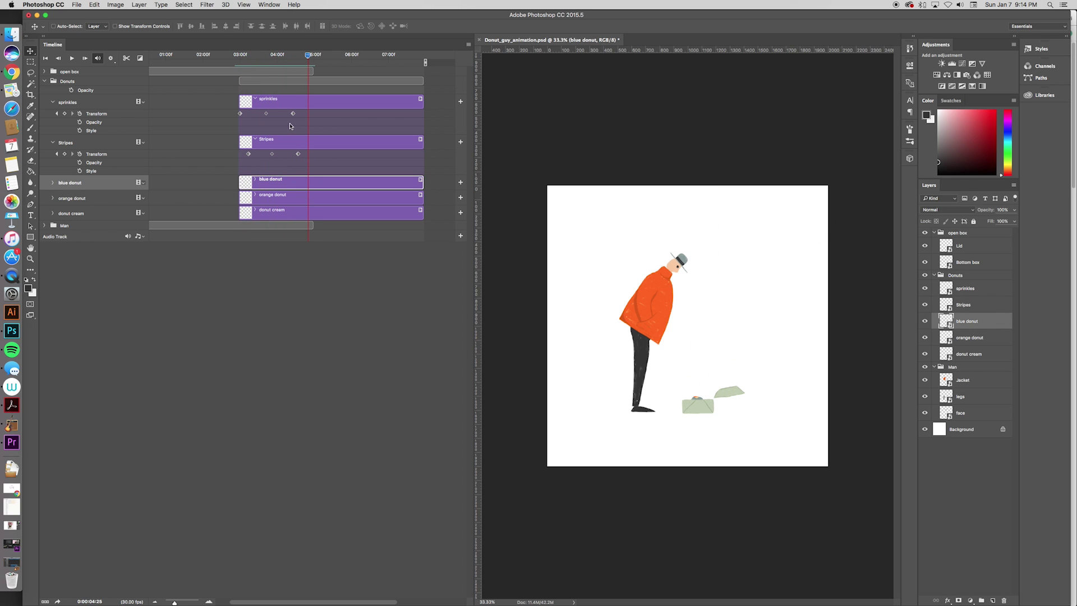
pyautogui.click(240, 114)
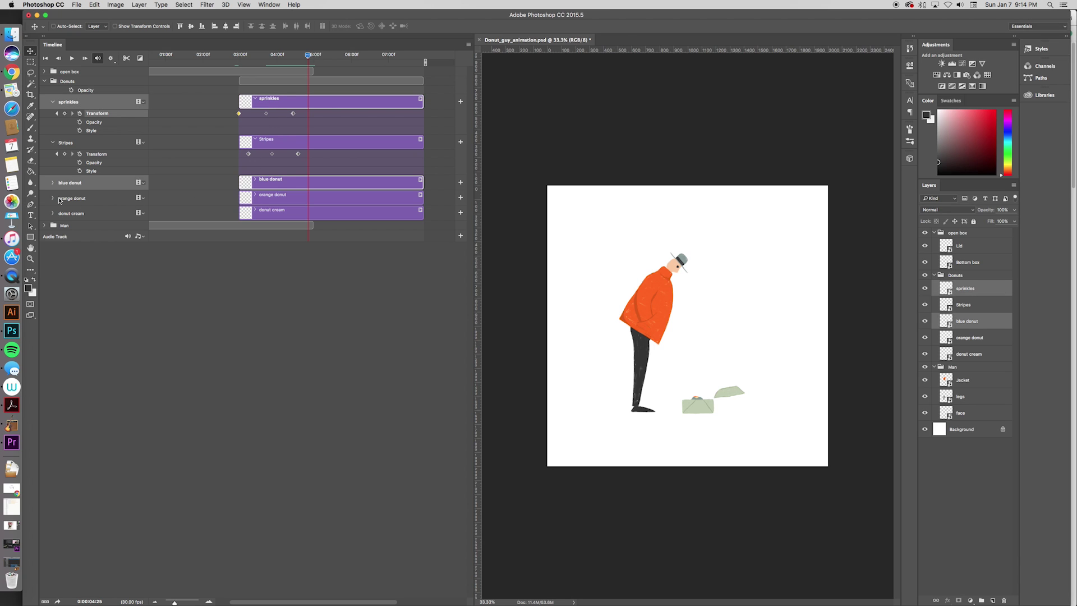
pyautogui.click(60, 199)
pyautogui.click(54, 198)
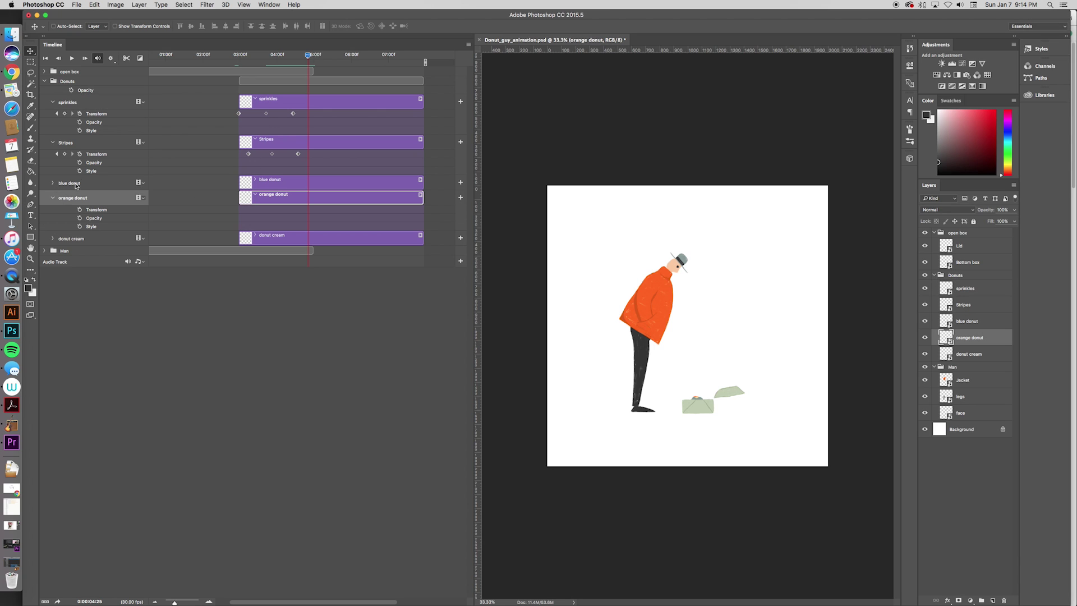
pyautogui.click(241, 62)
pyautogui.moveTo(238, 59); pyautogui.dragTo(239, 59)
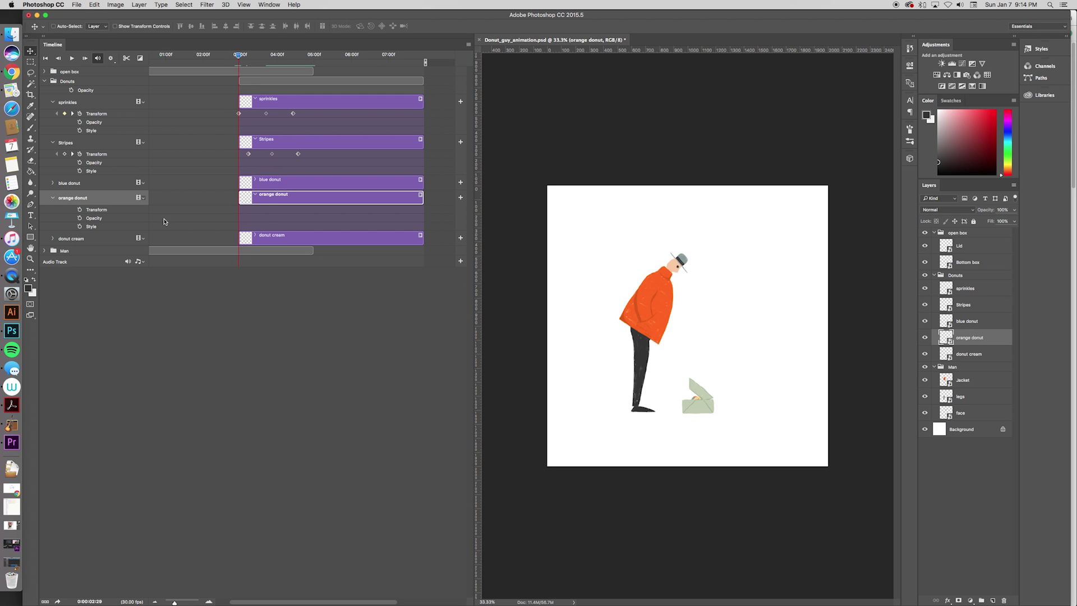
pyautogui.click(80, 209)
# - At 0:00:04:17, move the orange donut up beyond the canvas's upper edge and adjust it with Free Transform as its end keyframe
pyautogui.moveTo(238, 56); pyautogui.dragTo(298, 67)
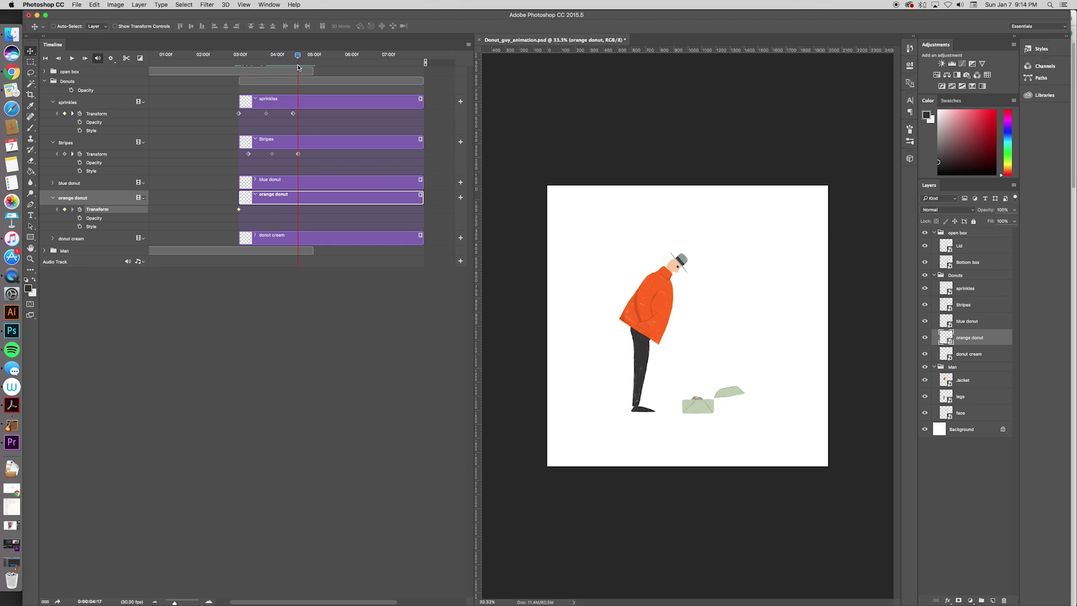
pyautogui.moveTo(701, 402); pyautogui.dragTo(613, 148)
pyautogui.hotkey('ctrl', 't')
pyautogui.press('Return')
# - Preview the orange donut's flight from just before 3 seconds and inspect the donuts around 0:00:03:15
pyautogui.moveTo(298, 55); pyautogui.dragTo(239, 57)
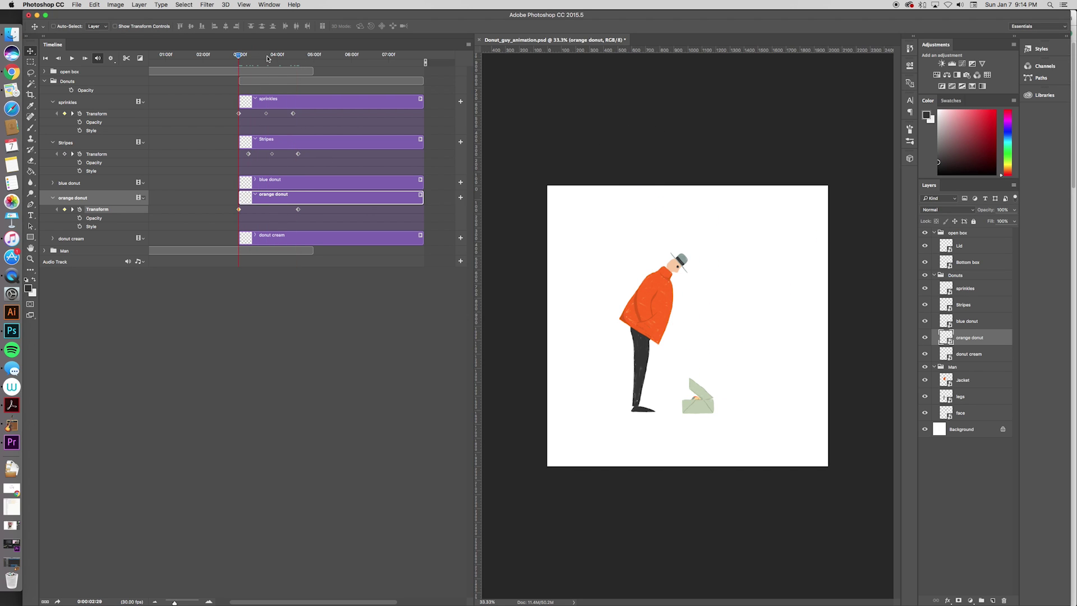
pyautogui.press('space')
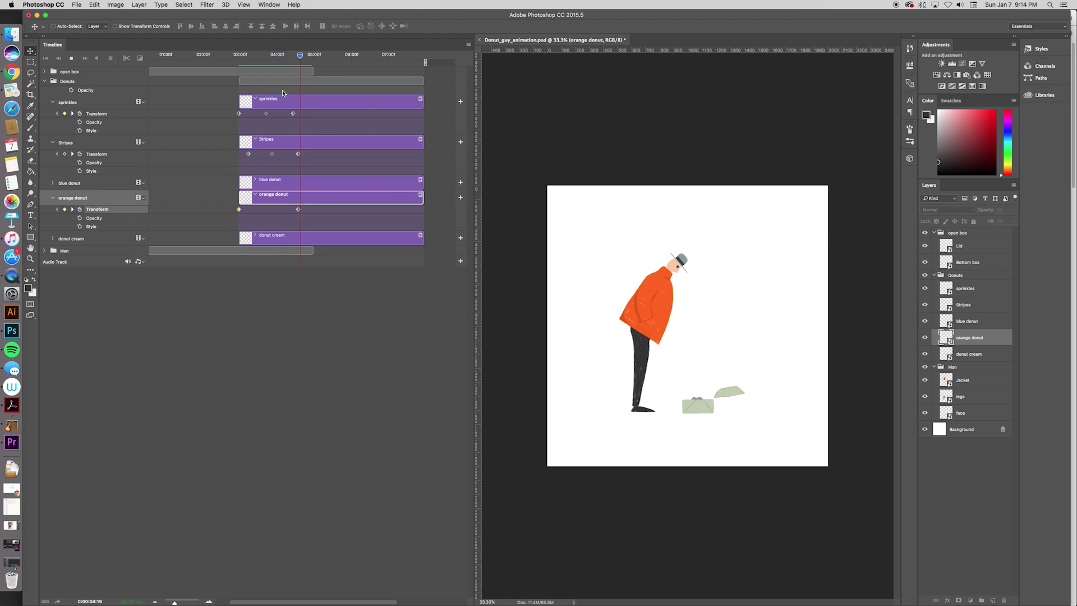
pyautogui.click(260, 59)
pyautogui.moveTo(260, 58)
pyautogui.mouseDown()
pyautogui.moveTo(269, 60)
pyautogui.moveTo(230, 63)
pyautogui.moveTo(299, 62)
pyautogui.moveTo(239, 67)
pyautogui.moveTo(258, 63)
pyautogui.mouseUp()
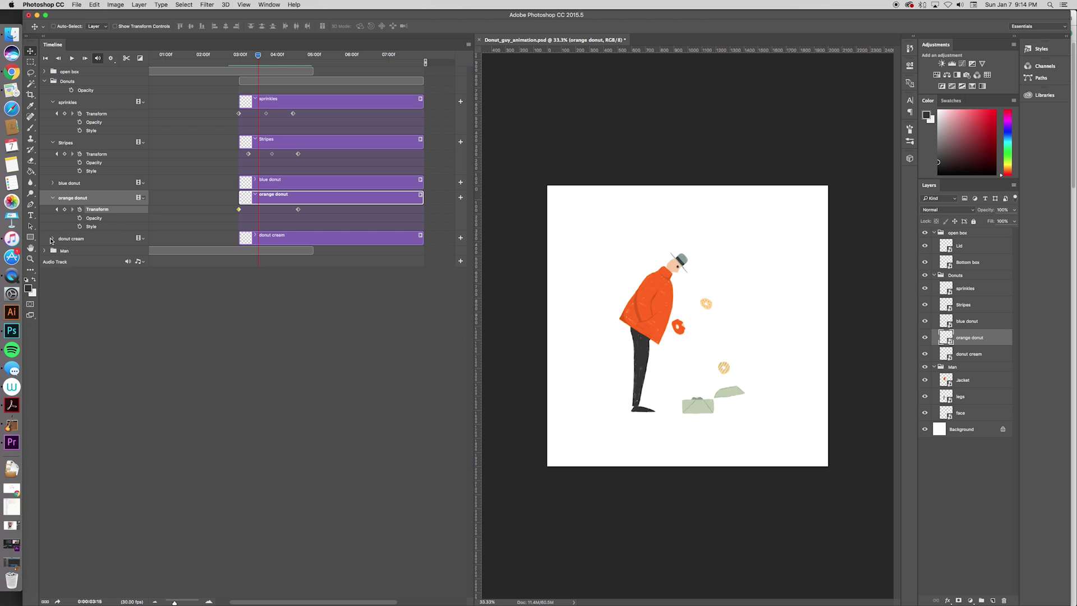
# - Try animating the donut cream layer between Transform keyframes just after 3 seconds and around 4.5 seconds
pyautogui.hotkey('alt', '[')
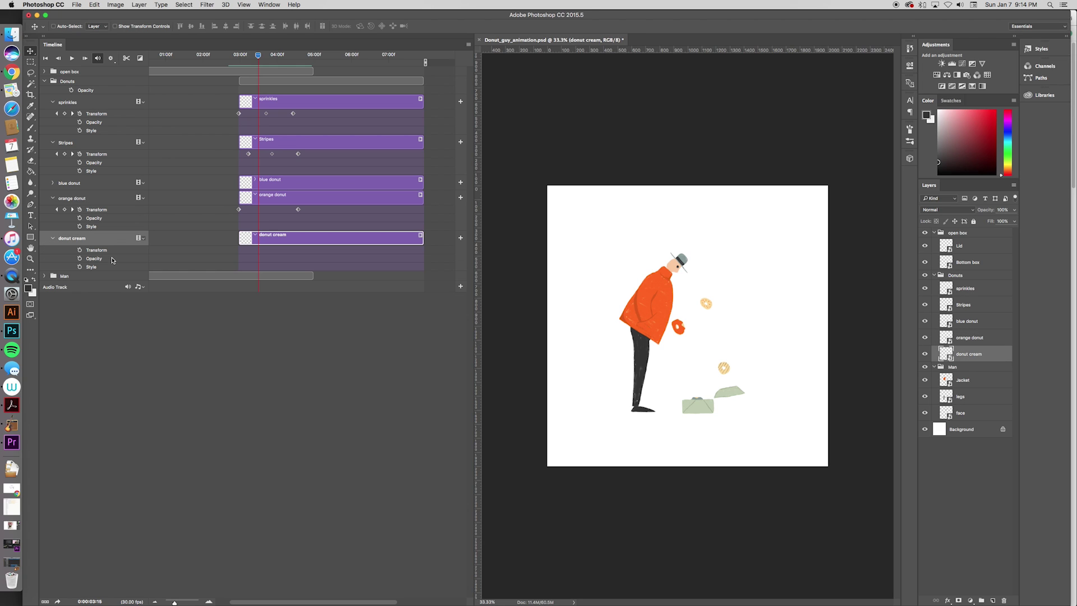
pyautogui.moveTo(256, 63); pyautogui.dragTo(295, 60)
pyautogui.click(80, 250)
pyautogui.moveTo(700, 397); pyautogui.dragTo(686, 276)
pyautogui.press('super+t')
pyautogui.press('Escape')
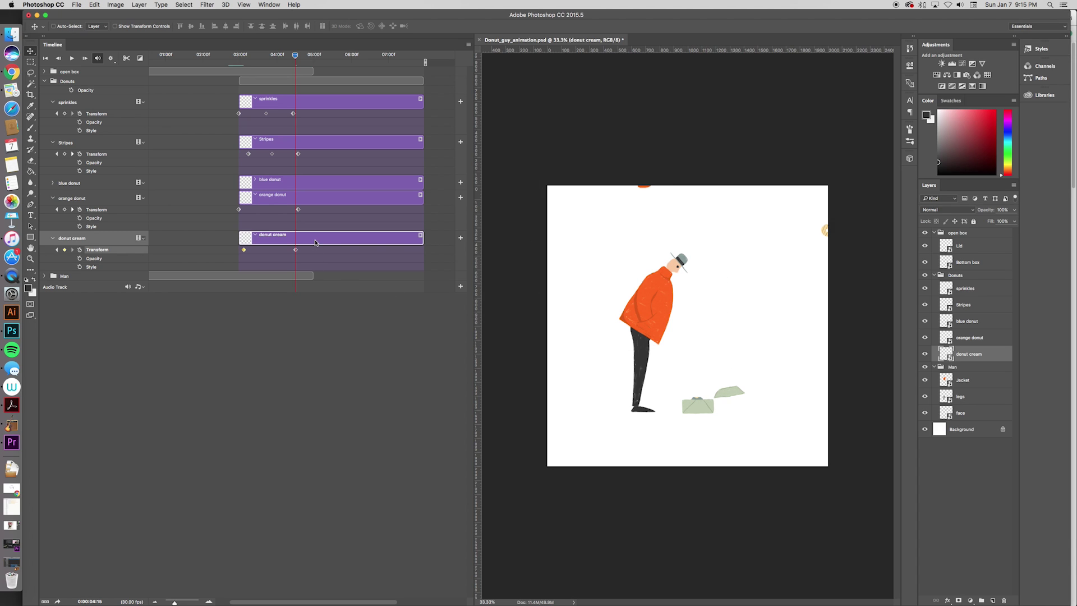
# - Delete the donut cream's last Transform keyframe and try Free Transform again at 0:00:04:18
pyautogui.click(296, 250)
pyautogui.press('Delete')
pyautogui.moveTo(292, 62)
pyautogui.mouseDown()
pyautogui.moveTo(248, 67)
pyautogui.moveTo(308, 74)
pyautogui.moveTo(296, 68)
pyautogui.mouseUp()
pyautogui.hotkey('ctrl', 't')
pyautogui.press('Escape')
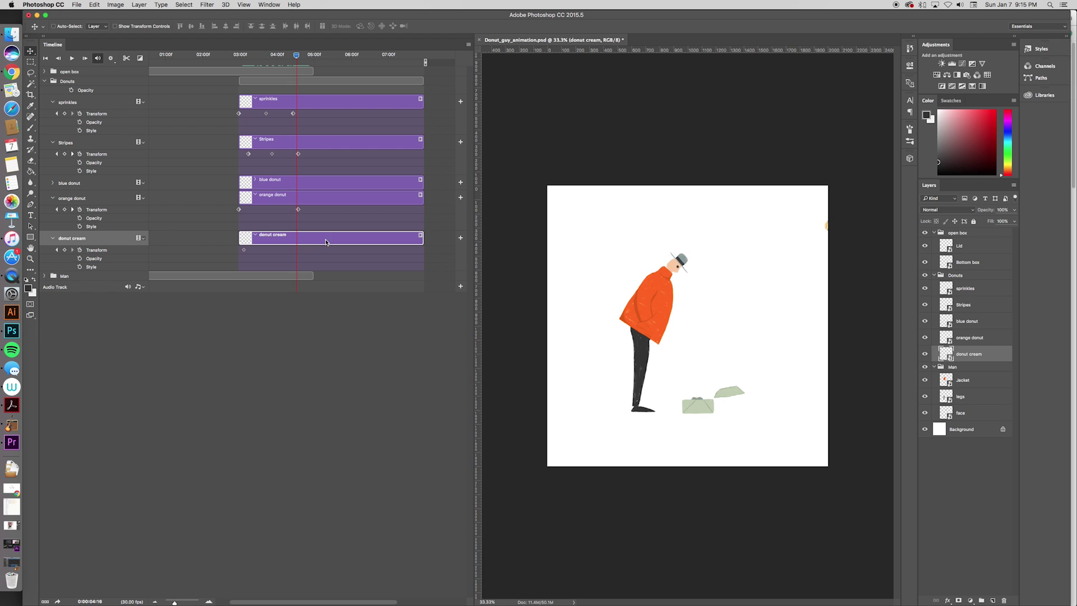
# - Rasterize the donut cream layer and convert it back to a Smart Object
pyautogui.rightClick(975, 354)
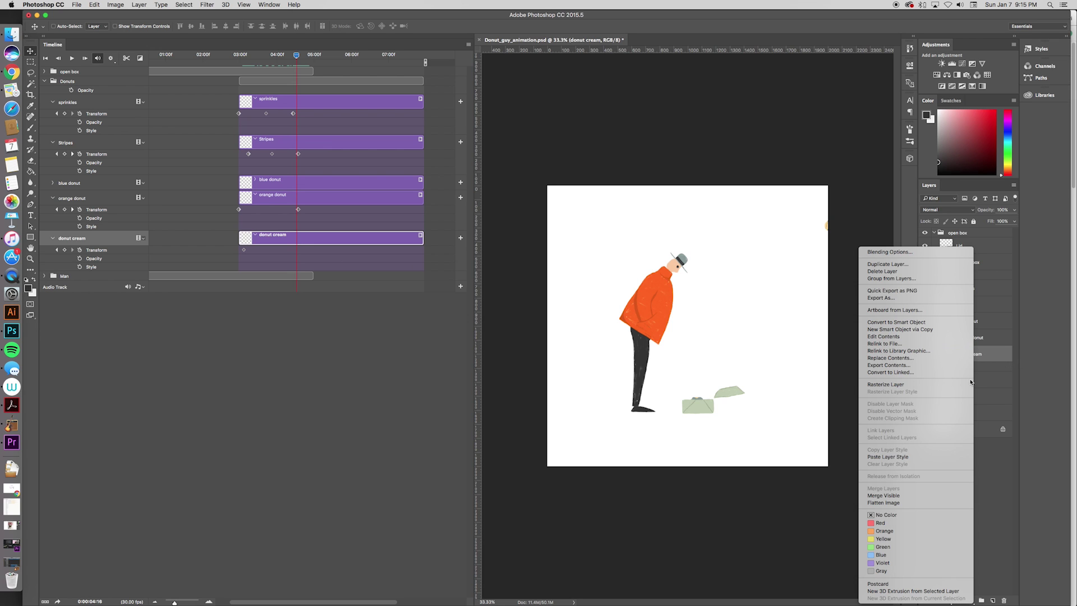
pyautogui.click(947, 385)
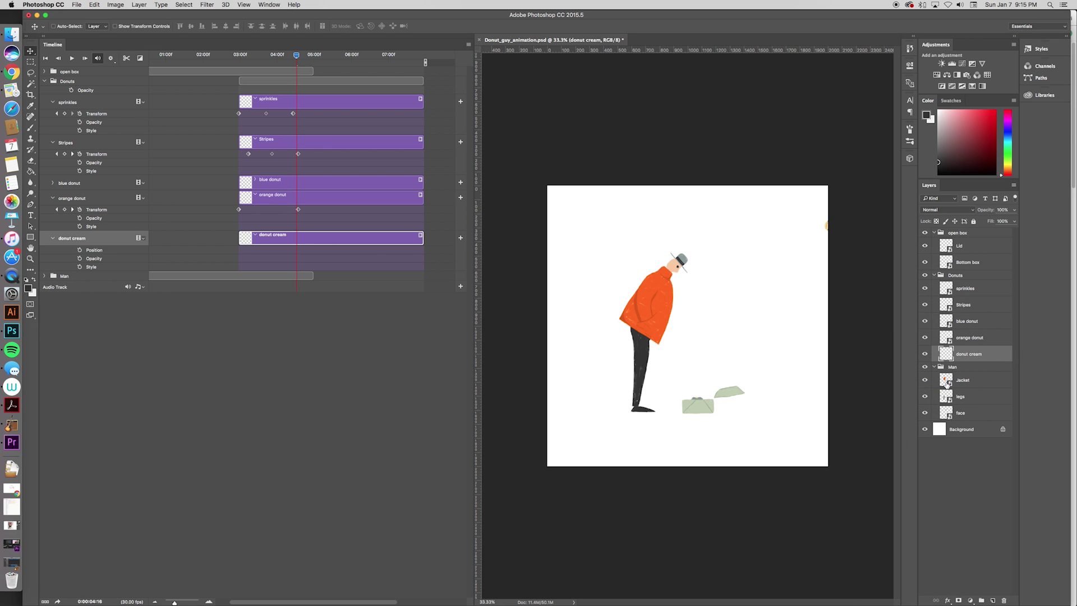
pyautogui.rightClick(963, 363)
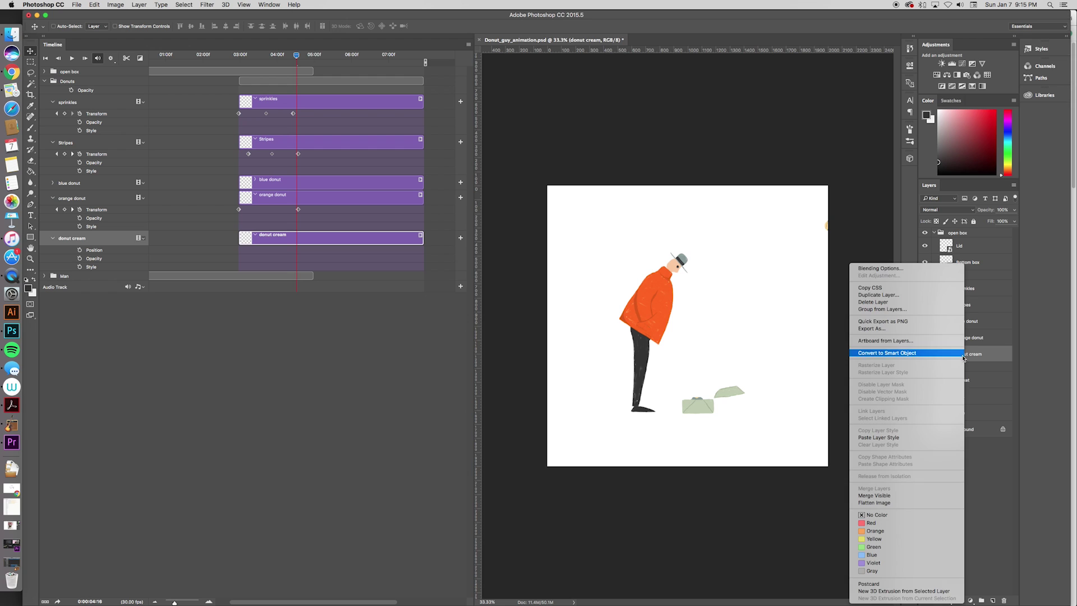
pyautogui.click(934, 354)
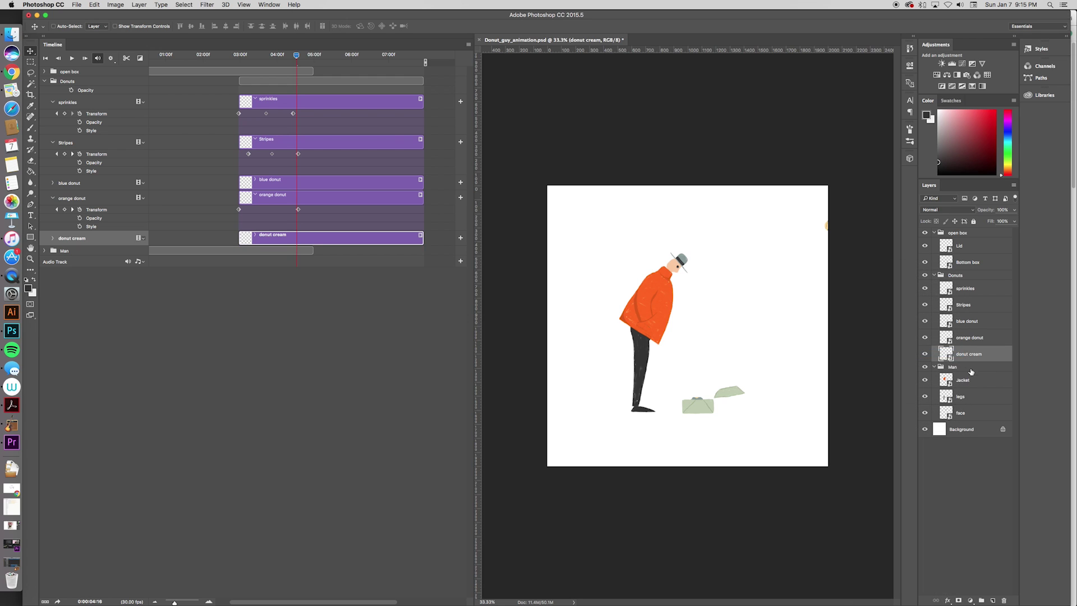
# - Add a donut cream Transform keyframe just before 3 seconds and try moving the layer with Free Transform at 0:00:04:12
pyautogui.moveTo(296, 57); pyautogui.dragTo(239, 59)
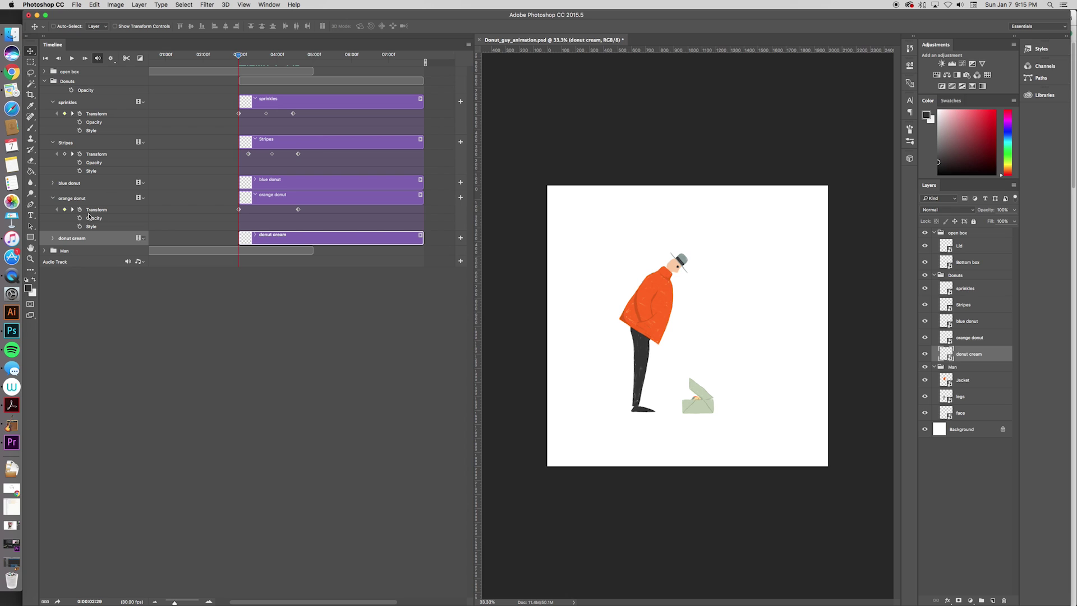
pyautogui.click(52, 238)
pyautogui.click(80, 250)
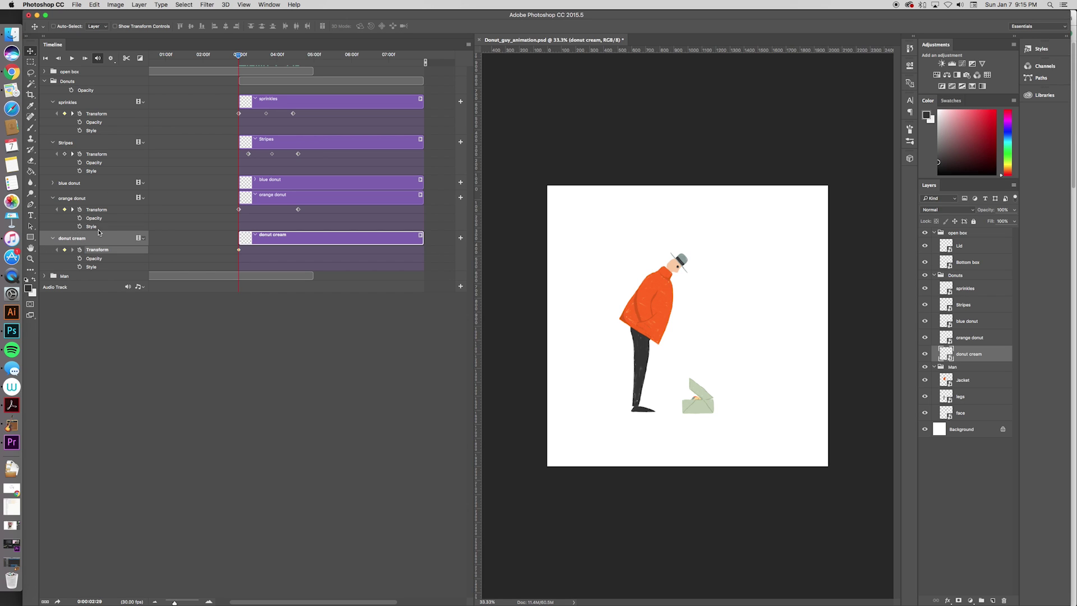
pyautogui.press('space')
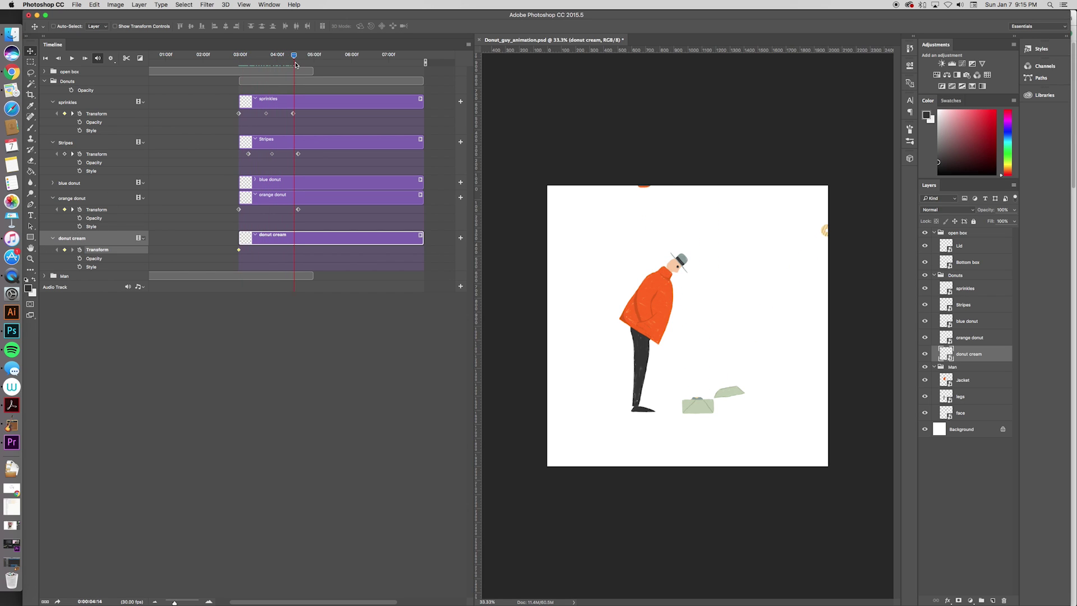
pyautogui.press('super+t')
pyautogui.moveTo(701, 355); pyautogui.dragTo(711, 380)
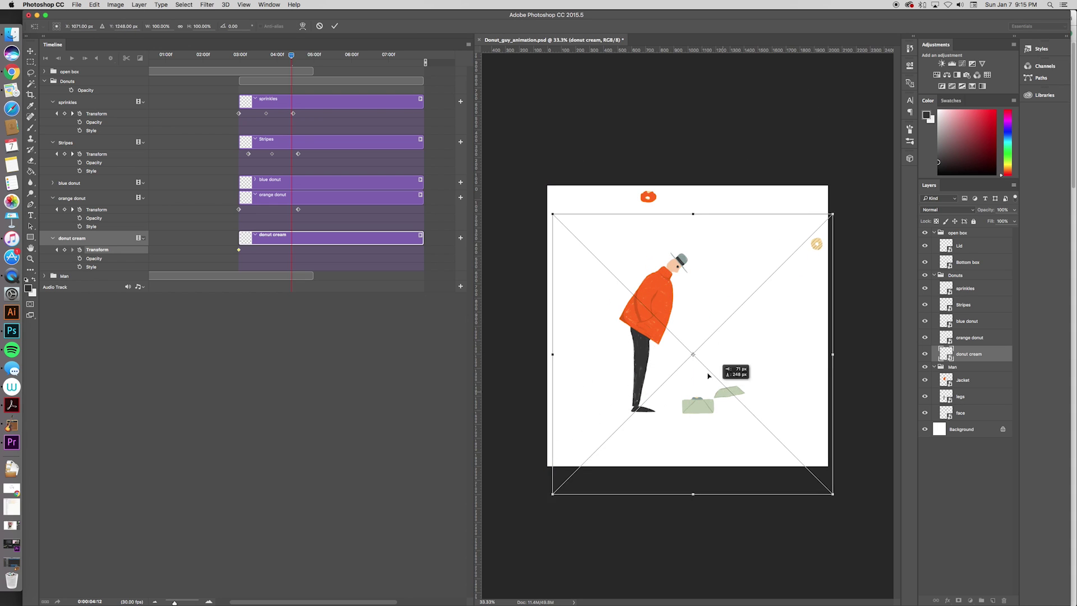
pyautogui.press('Return')
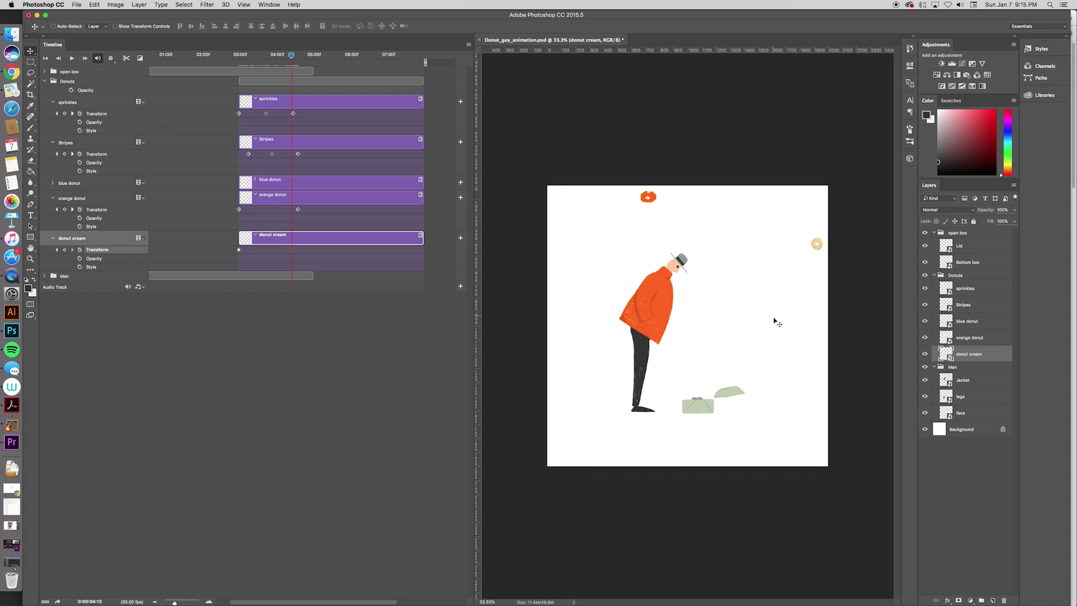
# - Delete the donut cream layer from the Donuts group
pyautogui.click(933, 499)
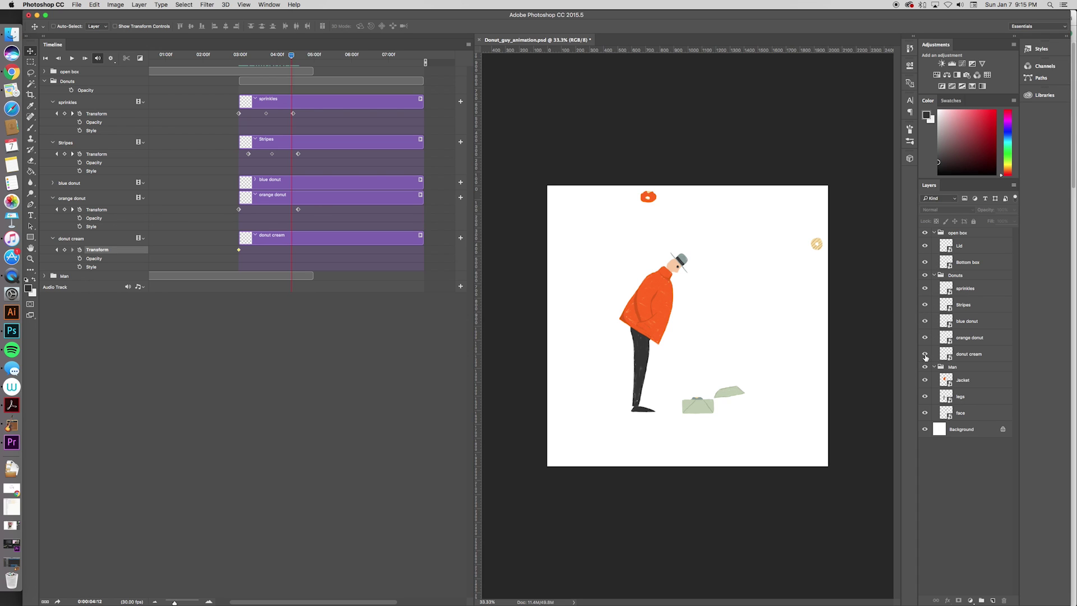
pyautogui.click(959, 355)
pyautogui.hotkey('ctrl', 't')
pyautogui.press('Escape')
pyautogui.press('BackSpace')
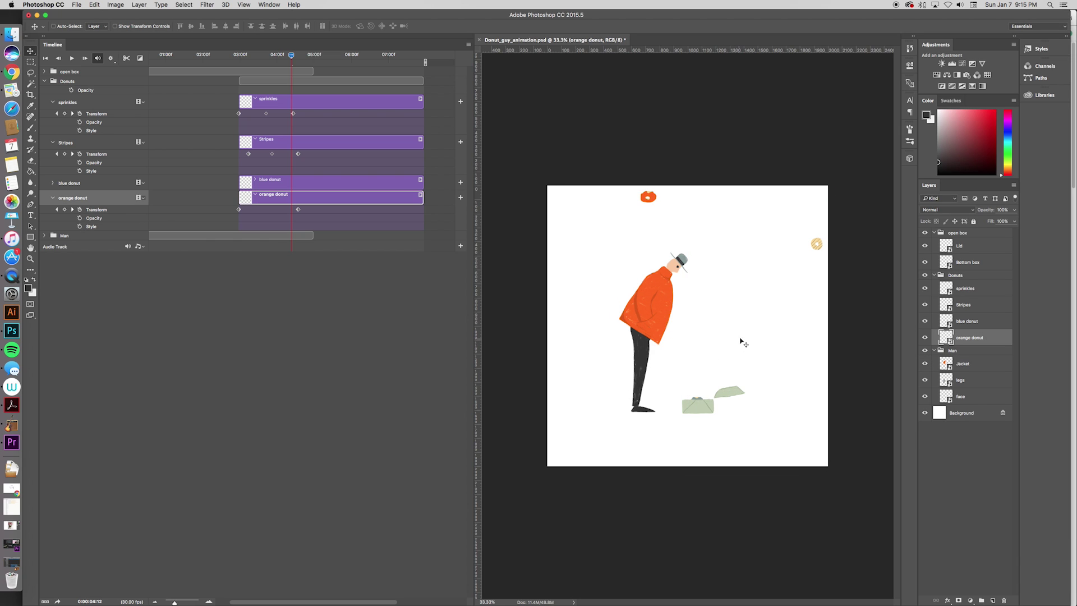
# - Toggle the visibility of the blue donut and Stripes layers off and on to check which donut each holds
pyautogui.click(926, 322)
pyautogui.click(926, 305)
pyautogui.click(929, 307)
pyautogui.click(925, 321)
# - Collapse the orange donut's properties and add the blue donut's first Transform keyframe just before 3 seconds
pyautogui.click(53, 198)
pyautogui.click(54, 183)
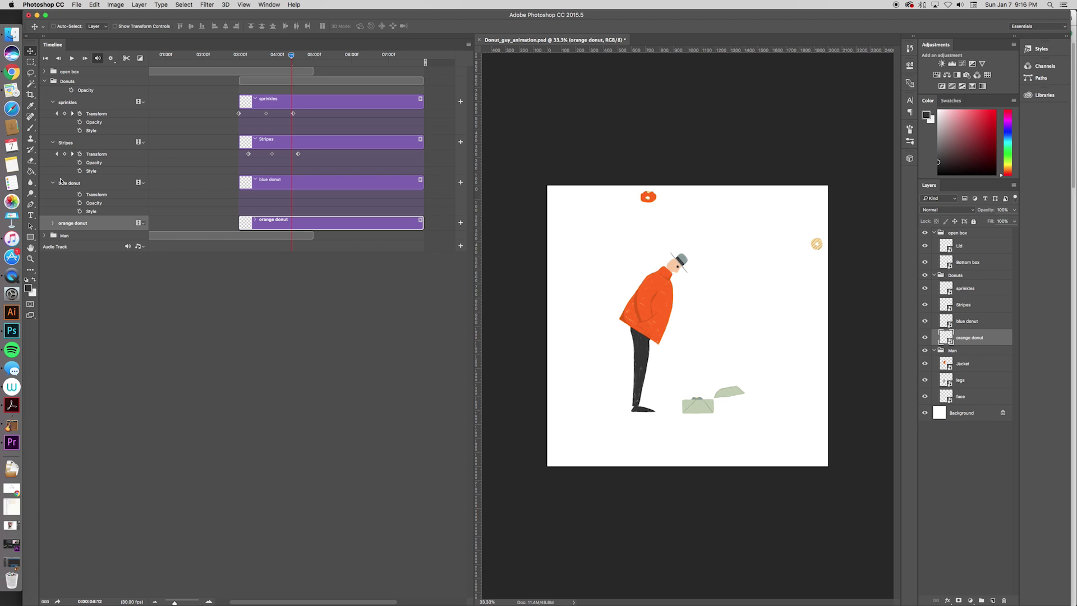
pyautogui.moveTo(292, 56); pyautogui.dragTo(238, 56)
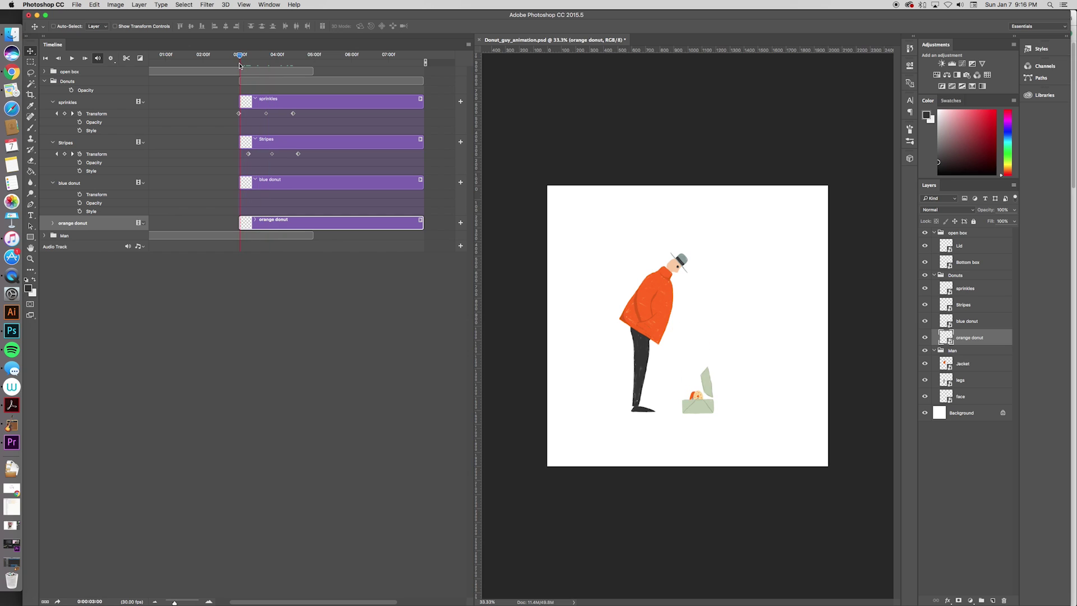
pyautogui.click(80, 195)
# - At about 0:00:04:18, move the blue donut up beyond the canvas's upper edge and adjust it with Free Transform as its end keyframe
pyautogui.moveTo(240, 56); pyautogui.dragTo(298, 57)
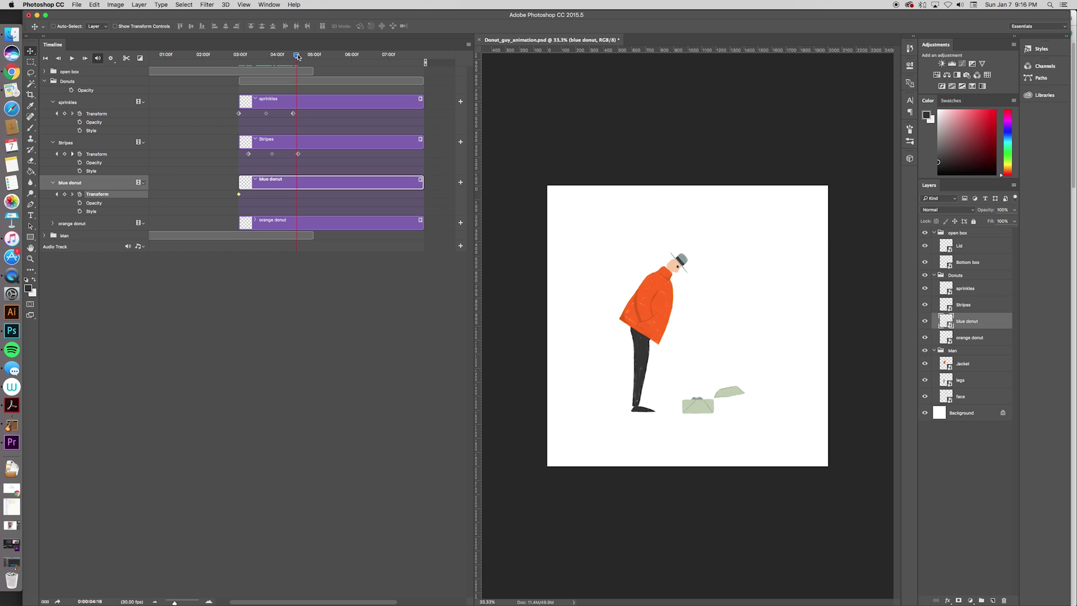
pyautogui.moveTo(703, 400); pyautogui.dragTo(642, 130)
pyautogui.press('super+t')
pyautogui.press('Return')
# - Preview the blue donut's flight with the other donuts, playing the timeline repeatedly from around 3 seconds
pyautogui.moveTo(299, 58); pyautogui.dragTo(227, 56)
pyautogui.press('space')
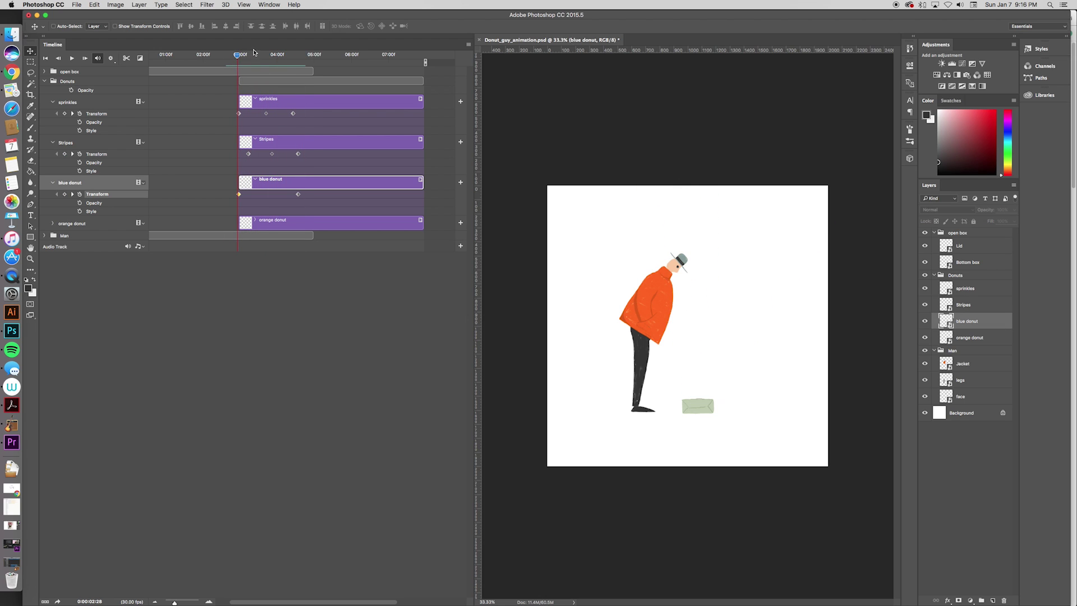
pyautogui.press('space')
pyautogui.click(241, 56)
pyautogui.press('space')
pyautogui.press('space')
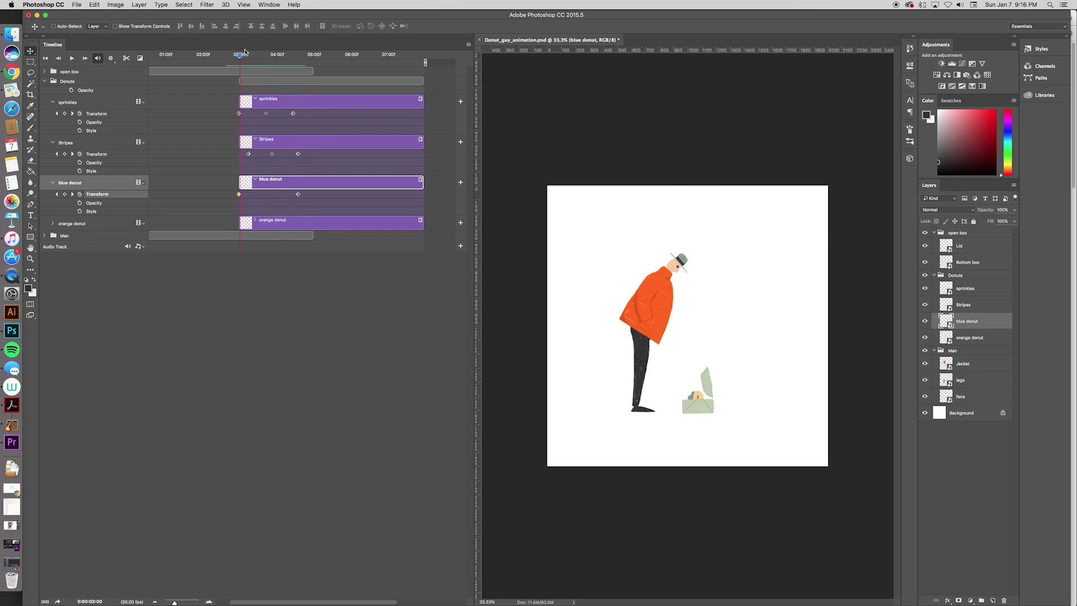
# - Collapse the Donuts group, expand the Man group and copy the Jacket layer's last Transform keyframe
pyautogui.click(44, 82)
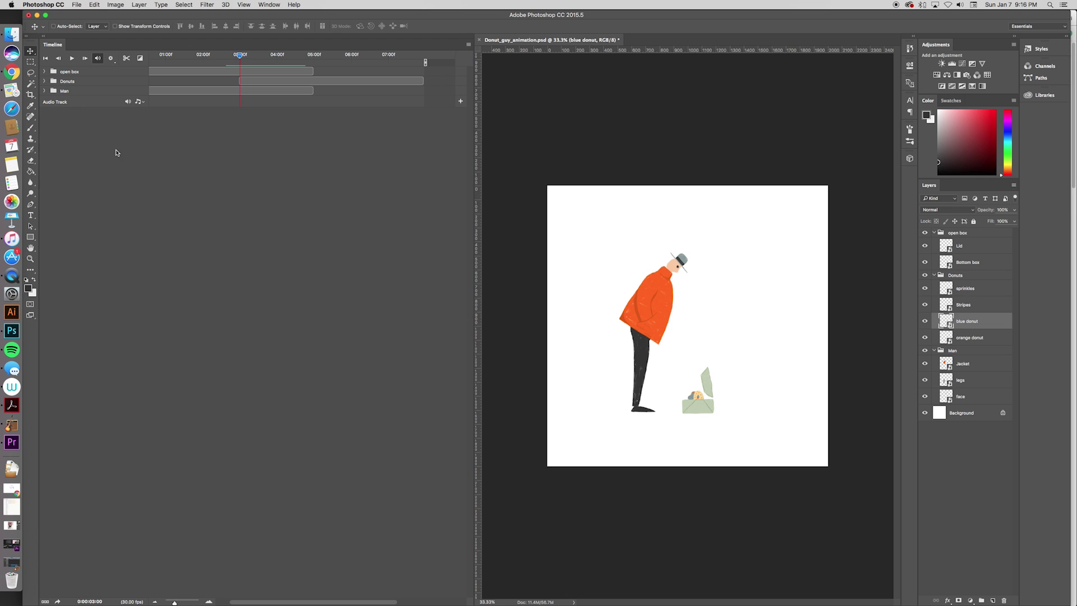
pyautogui.click(45, 92)
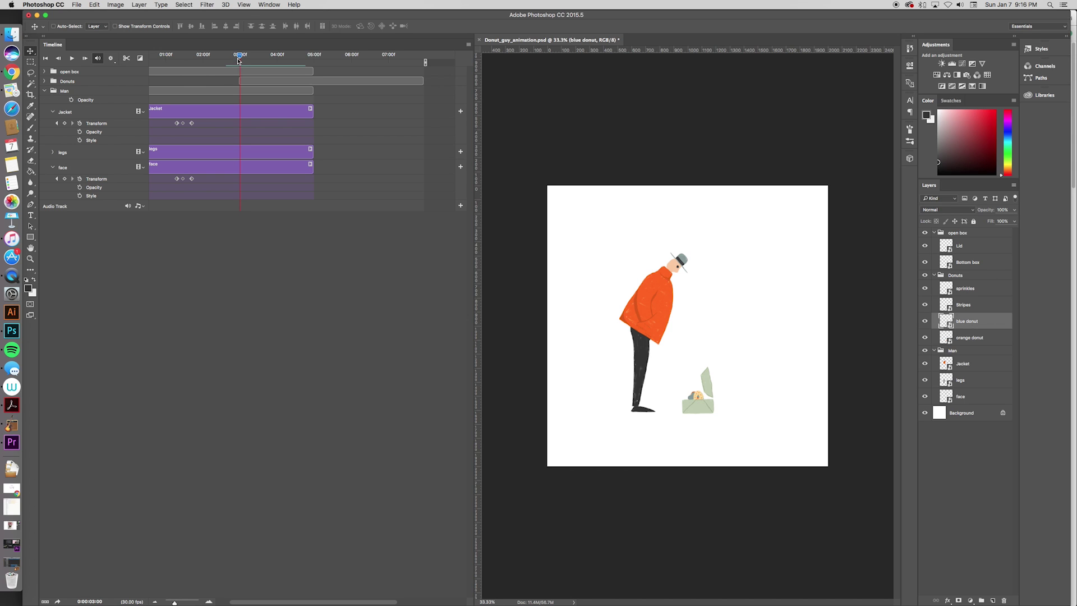
pyautogui.moveTo(240, 56); pyautogui.dragTo(240, 56)
pyautogui.click(192, 123)
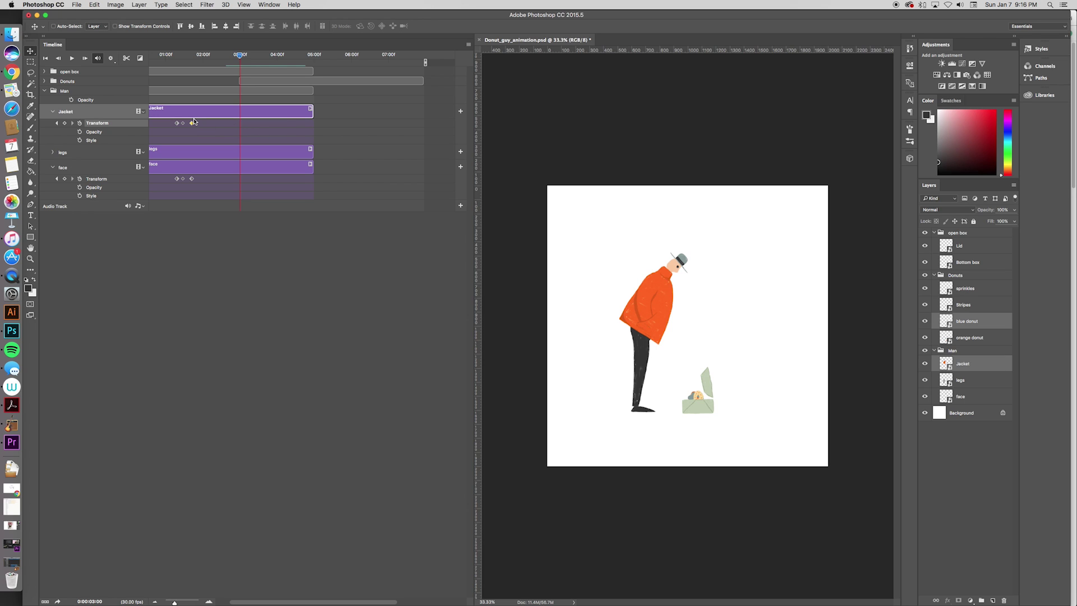
pyautogui.rightClick(191, 124)
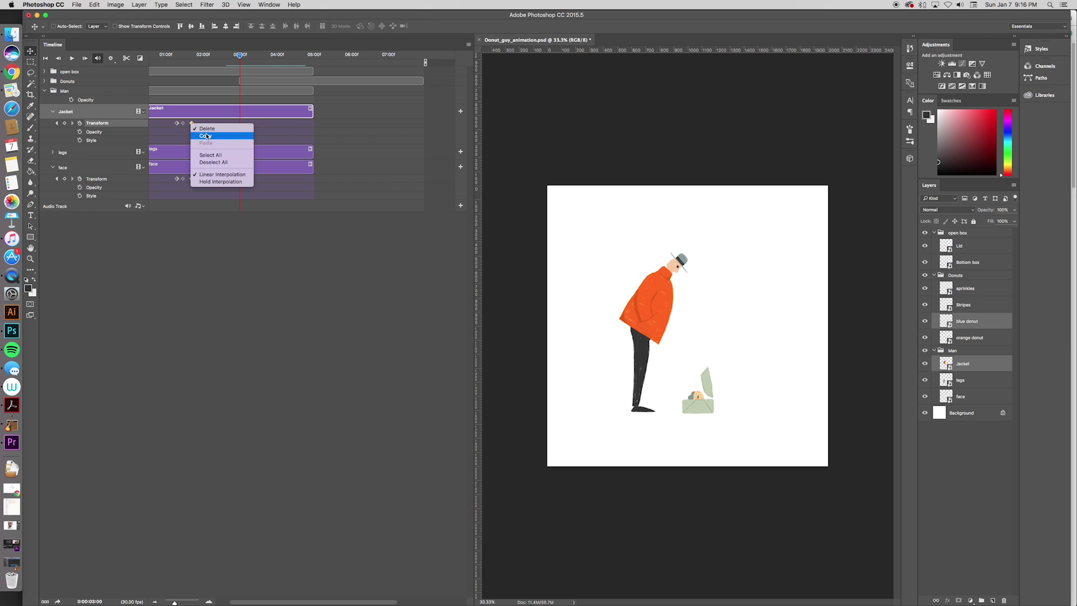
pyautogui.click(205, 136)
# - Add a Jacket Transform keyframe at 0:00:03:00 that holds the bent-forward pose
pyautogui.click(241, 124)
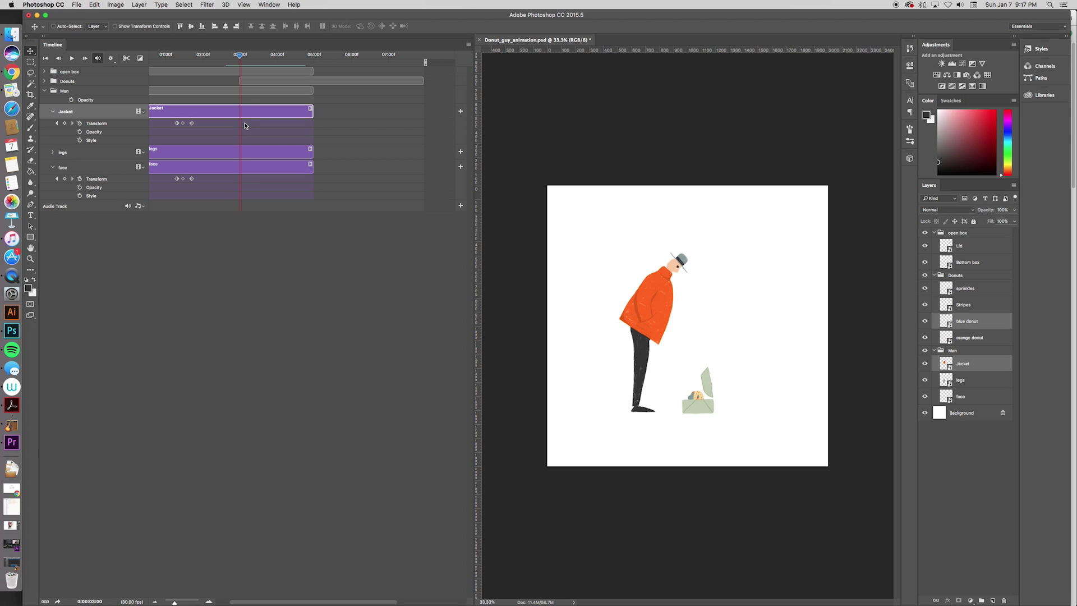
pyautogui.click(243, 117)
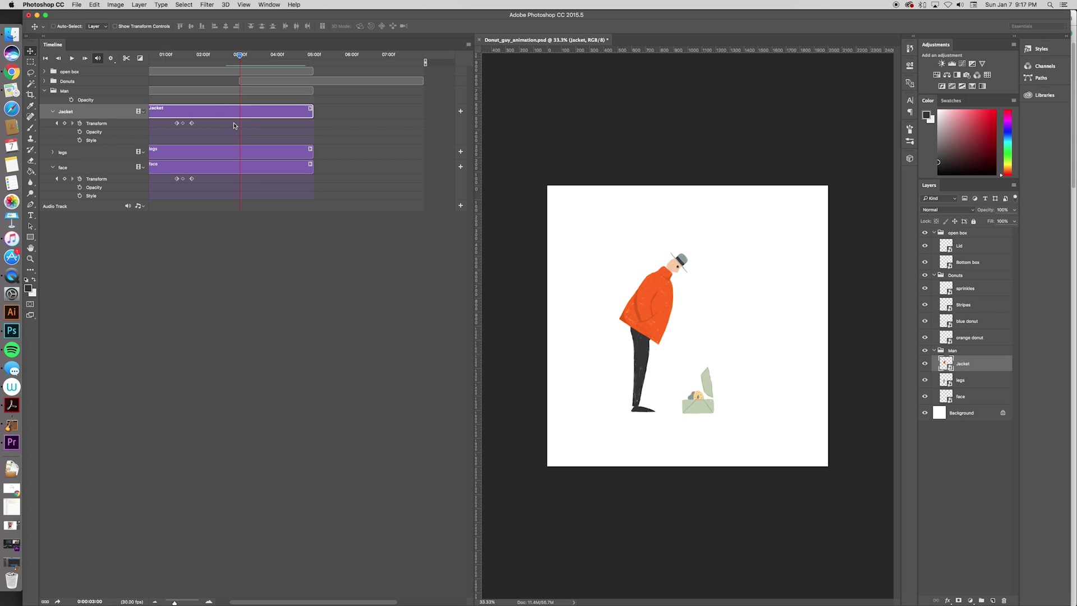
pyautogui.rightClick(192, 123)
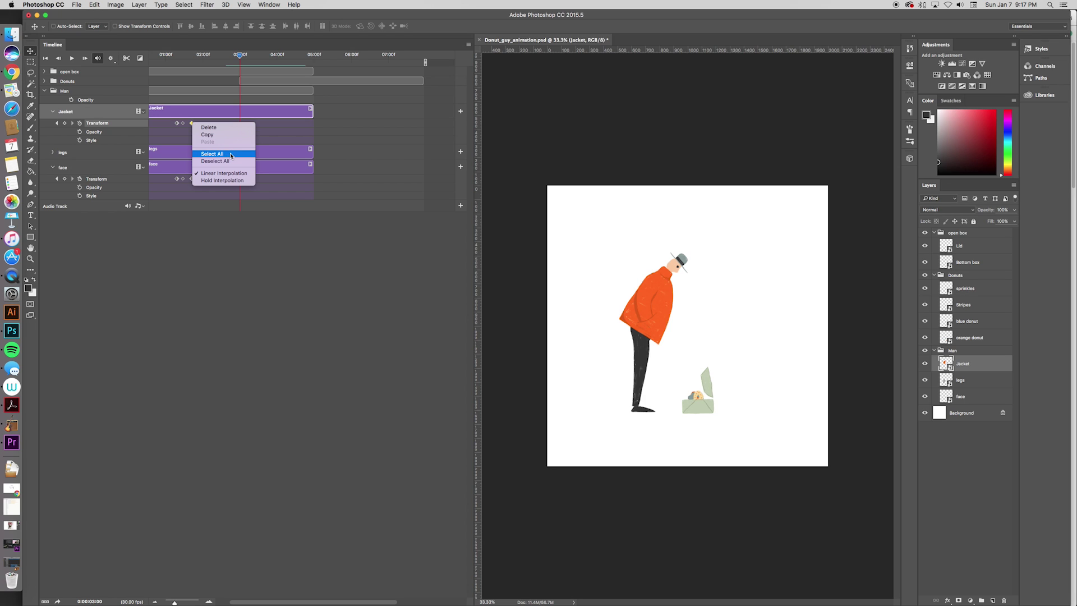
pyautogui.click(205, 233)
pyautogui.moveTo(191, 124); pyautogui.dragTo(216, 116)
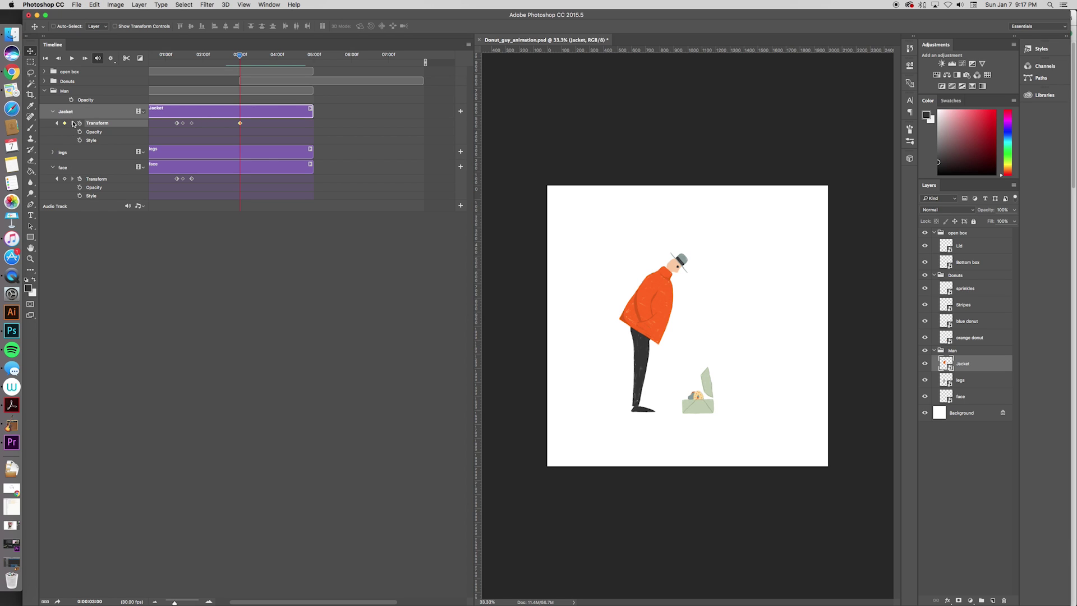
# - At 0:00:03:12, rotate the Jacket back to an upright pose of about -12° and reposition it over the legs as a new Transform keyframe
pyautogui.moveTo(235, 62)
pyautogui.mouseDown()
pyautogui.moveTo(182, 61)
pyautogui.moveTo(254, 63)
pyautogui.mouseUp()
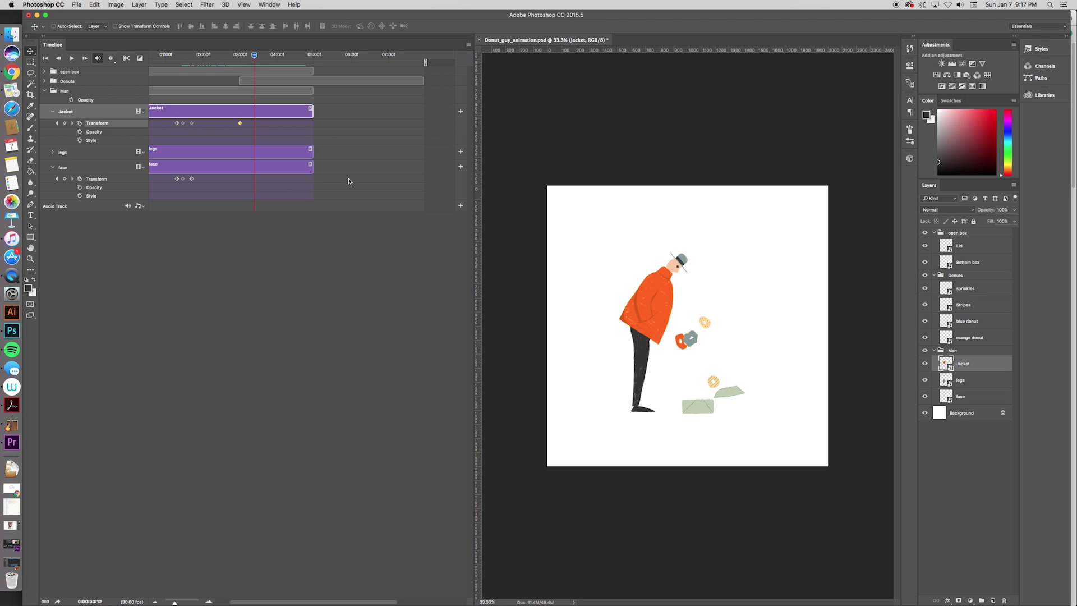
pyautogui.press('super+plus')
pyautogui.press('super+t')
pyautogui.moveTo(692, 236); pyautogui.dragTo(671, 219)
pyautogui.moveTo(645, 261); pyautogui.dragTo(623, 267)
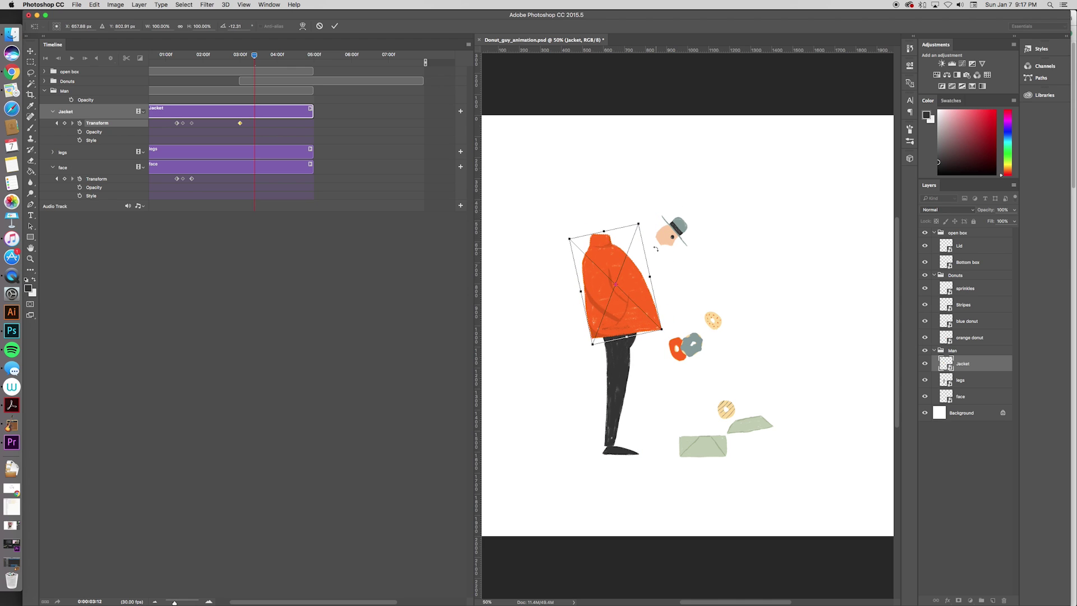
pyautogui.press('Return')
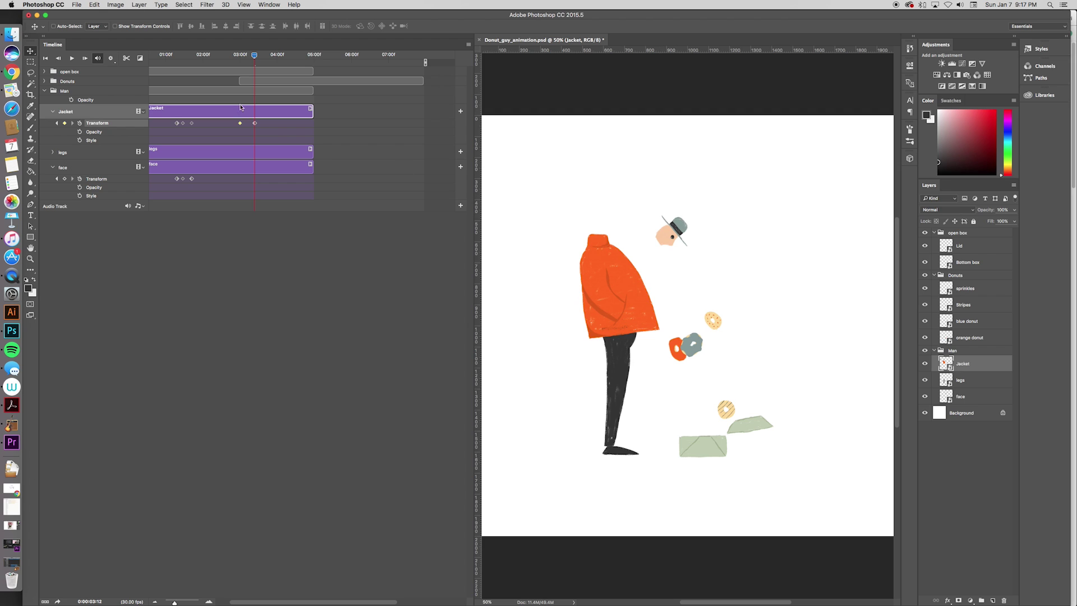
# - Preview the jacket straightening up and move its bent-pose Transform keyframe to 0:00:03:06 for a faster rise
pyautogui.moveTo(255, 56)
pyautogui.mouseDown()
pyautogui.moveTo(240, 57)
pyautogui.moveTo(264, 59)
pyautogui.mouseUp()
pyautogui.moveTo(236, 60)
pyautogui.mouseDown()
pyautogui.moveTo(253, 60)
pyautogui.moveTo(220, 60)
pyautogui.mouseUp()
pyautogui.press('space')
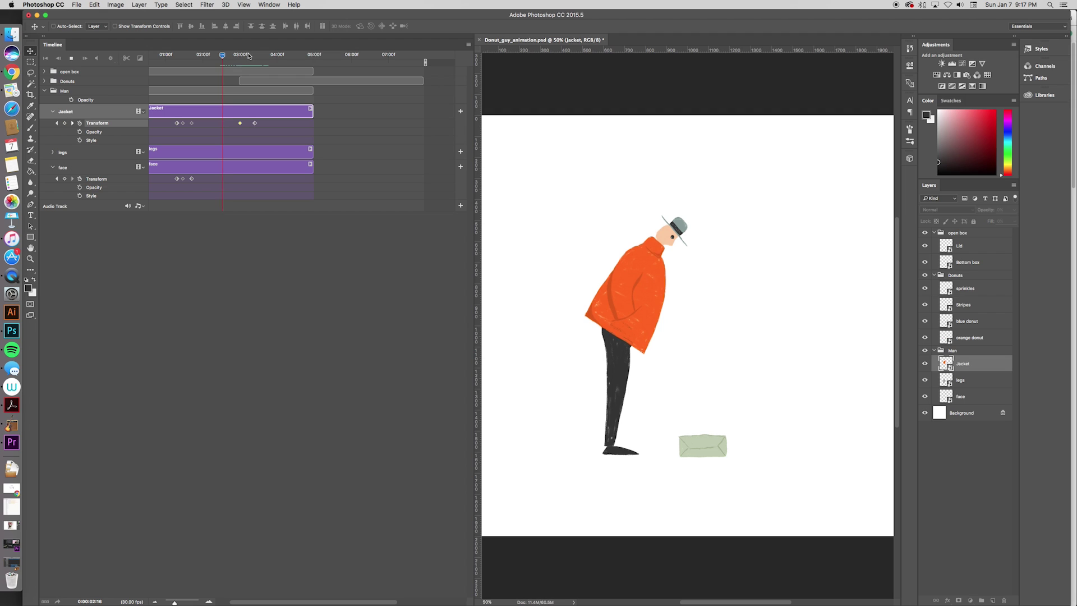
pyautogui.moveTo(259, 60)
pyautogui.mouseDown()
pyautogui.moveTo(235, 59)
pyautogui.moveTo(265, 59)
pyautogui.moveTo(247, 59)
pyautogui.mouseUp()
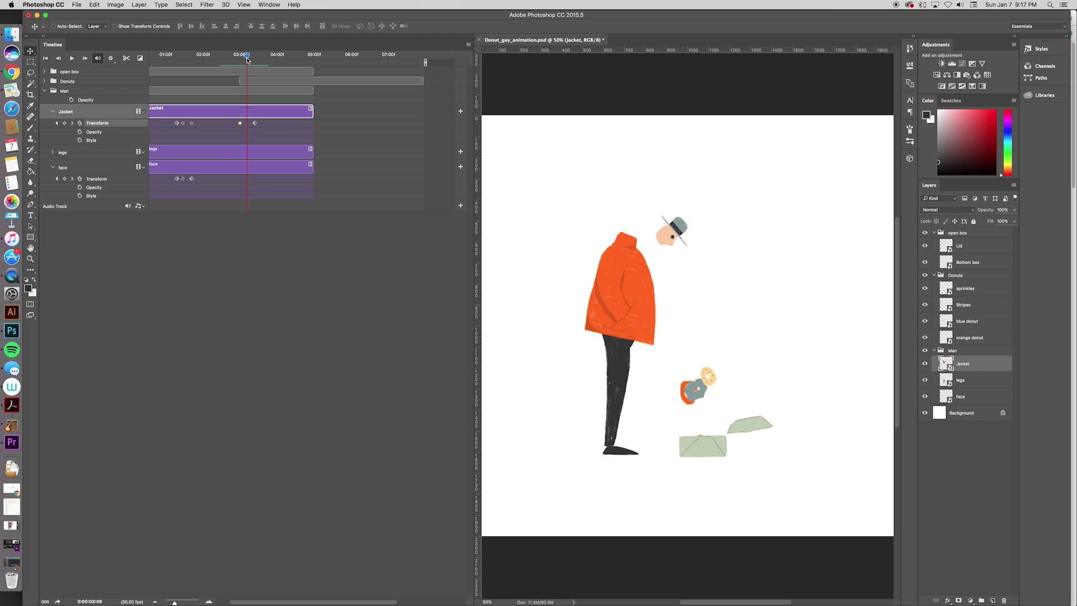
pyautogui.moveTo(242, 125); pyautogui.dragTo(245, 124)
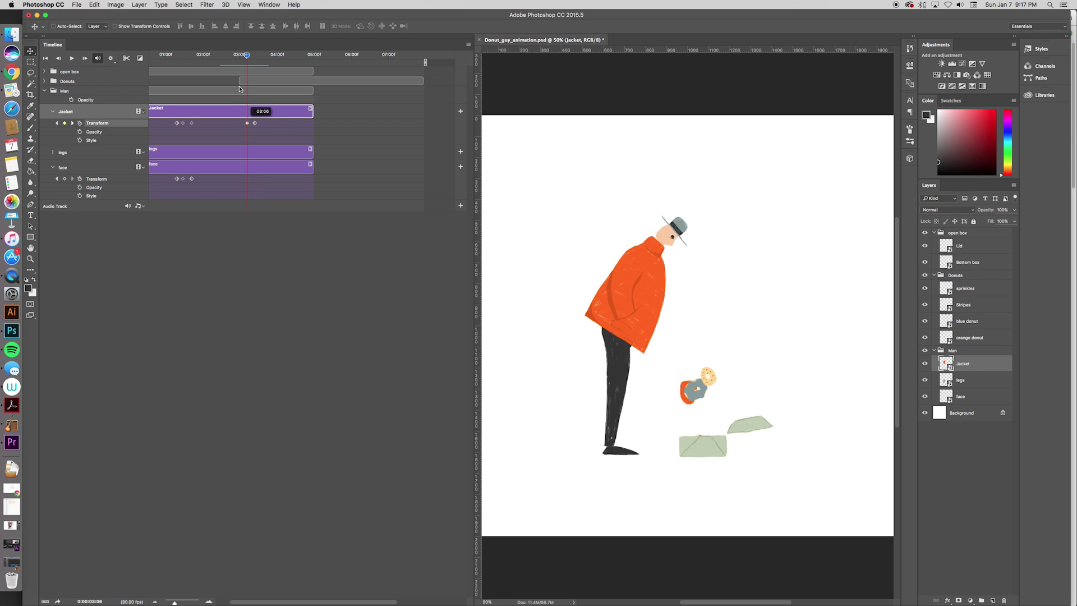
pyautogui.press('space')
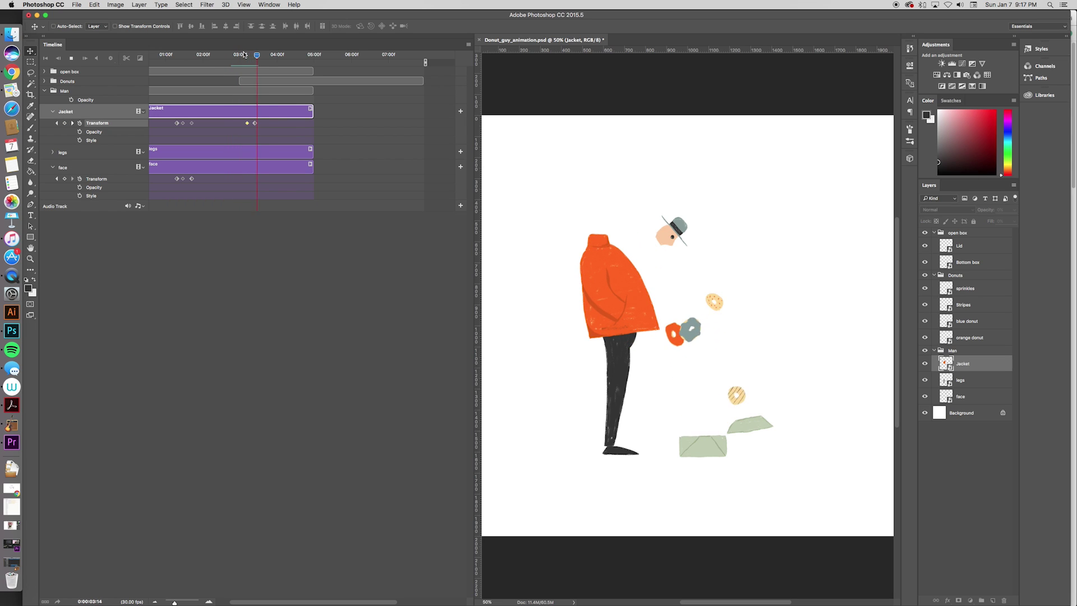
# - Shift the Jacket's upright Transform keyframe slightly earlier, to about 0:00:03:10, and replay the motion
pyautogui.press('space')
pyautogui.moveTo(255, 125); pyautogui.dragTo(253, 127)
pyautogui.press('space')
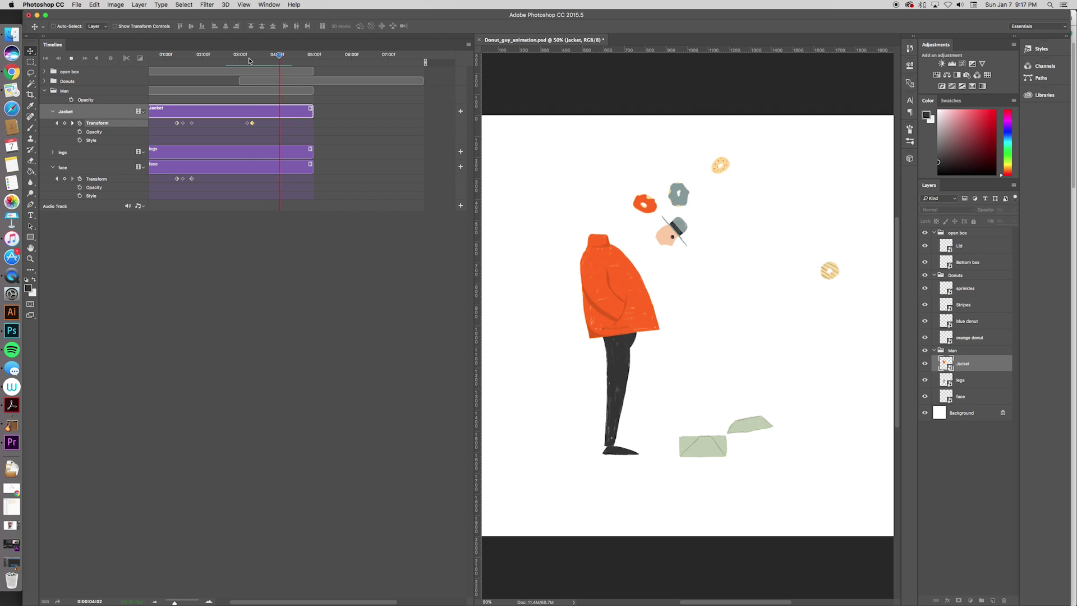
pyautogui.moveTo(232, 55); pyautogui.dragTo(220, 55)
pyautogui.press('space')
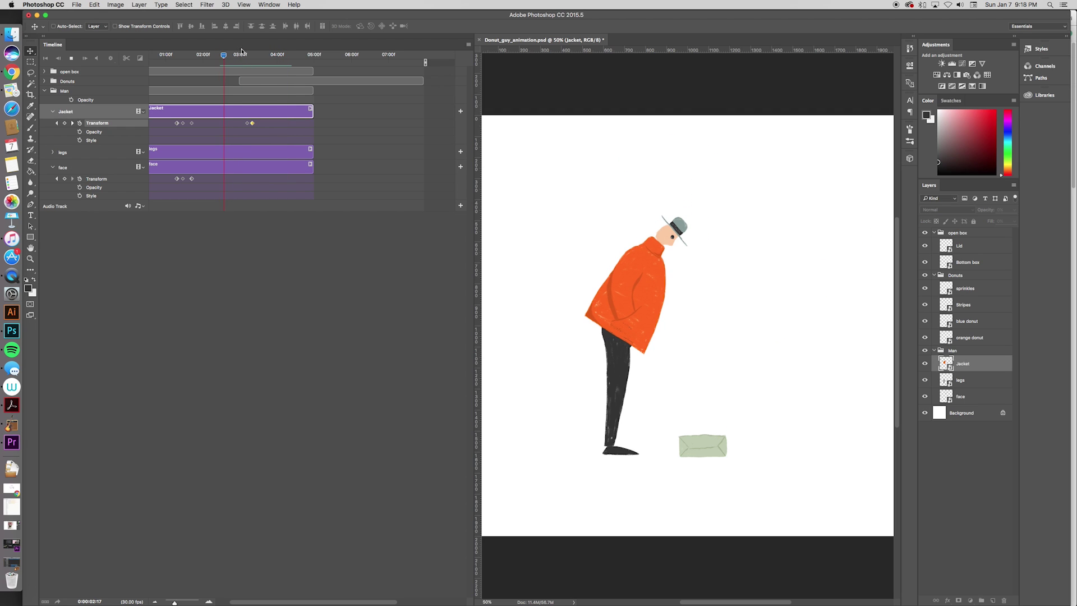
# - Add a face Transform keyframe at 0:00:03:06 that holds the bent-forward pose
pyautogui.moveTo(243, 55)
pyautogui.mouseDown()
pyautogui.moveTo(230, 56)
pyautogui.moveTo(247, 56)
pyautogui.mouseUp()
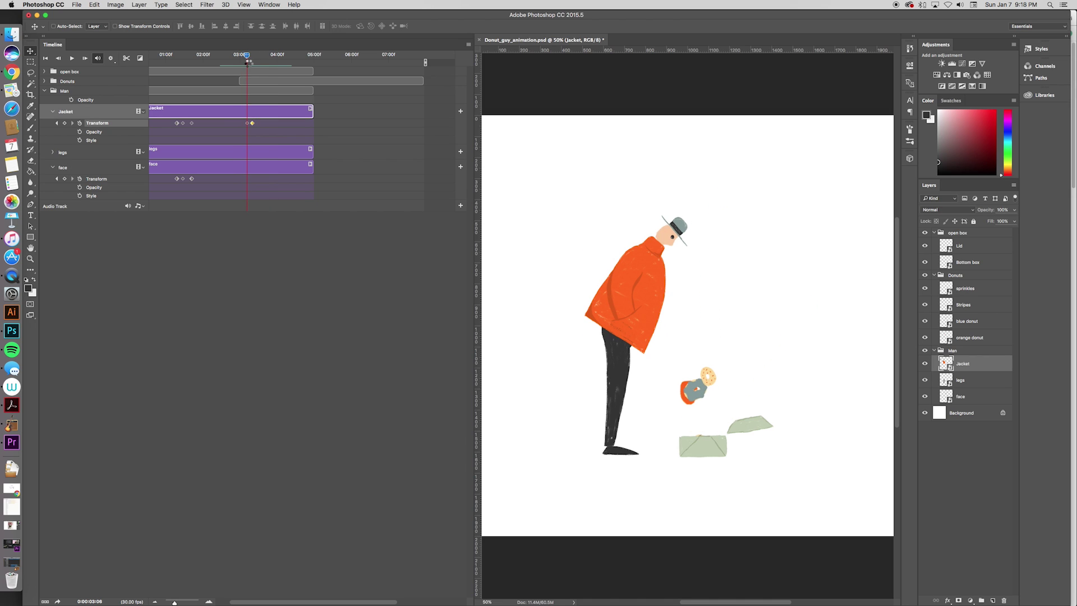
pyautogui.click(193, 171)
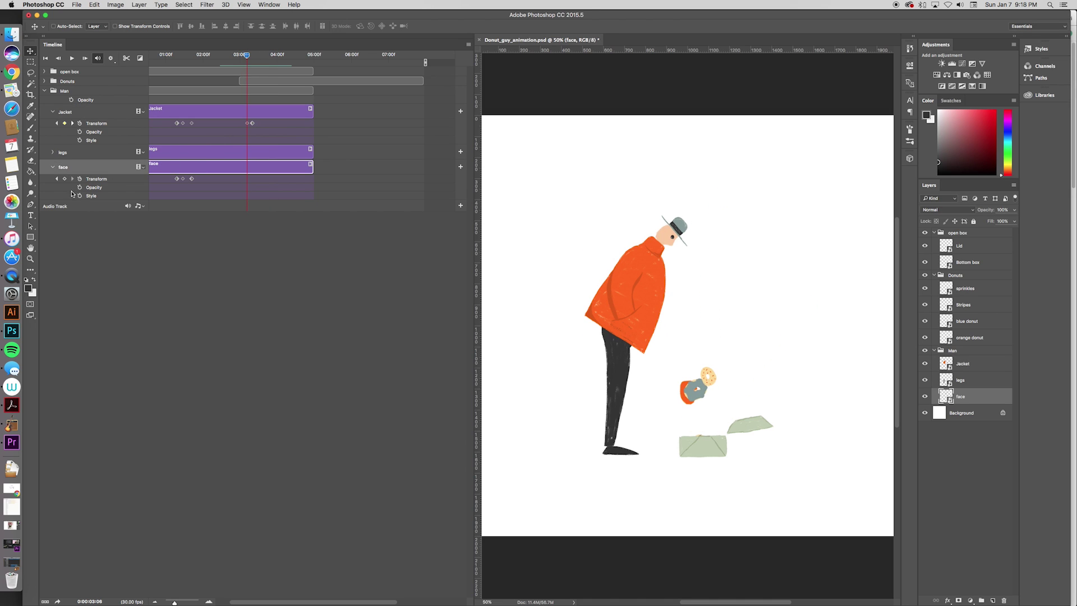
pyautogui.click(64, 179)
# - At 0:00:03:10, move the face onto the upright jacket's collar and rotate it to about -25° with Free Transform as a new keyframe
pyautogui.click(251, 66)
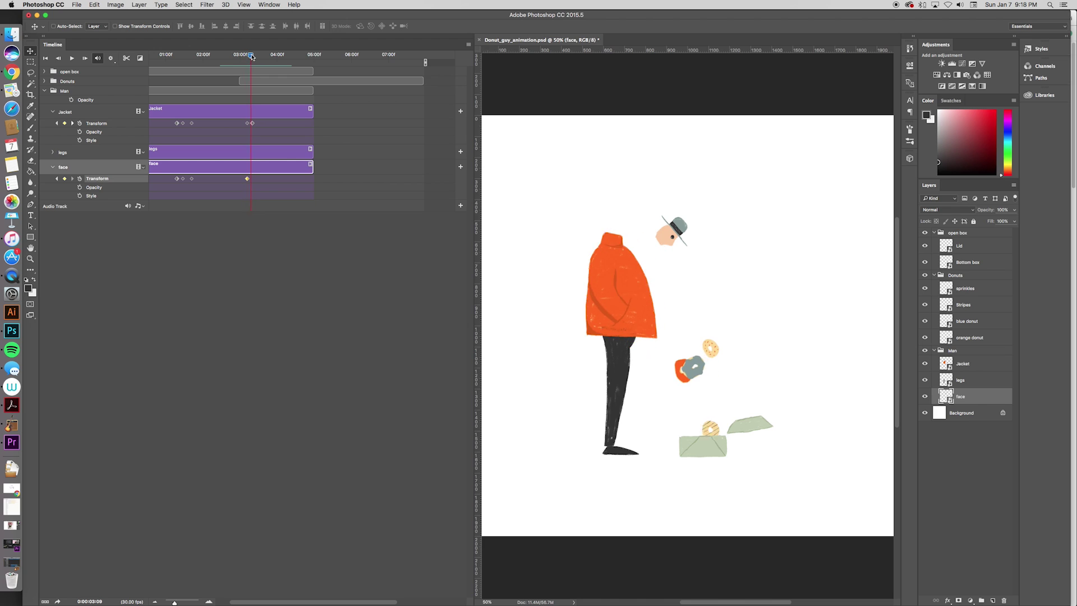
pyautogui.press('super+t')
pyautogui.moveTo(698, 249); pyautogui.dragTo(626, 191)
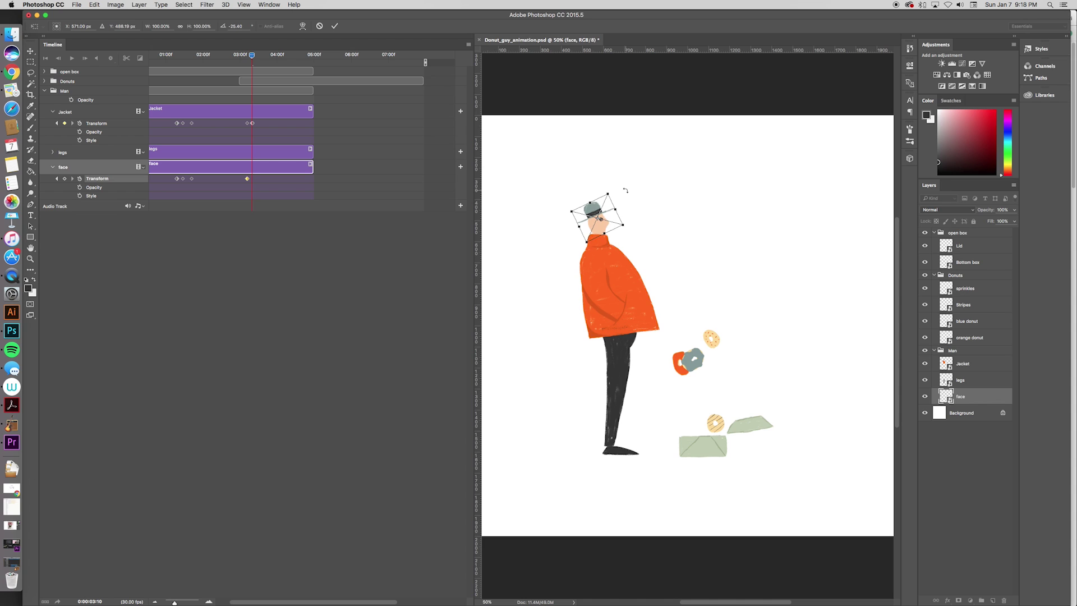
pyautogui.press('Return')
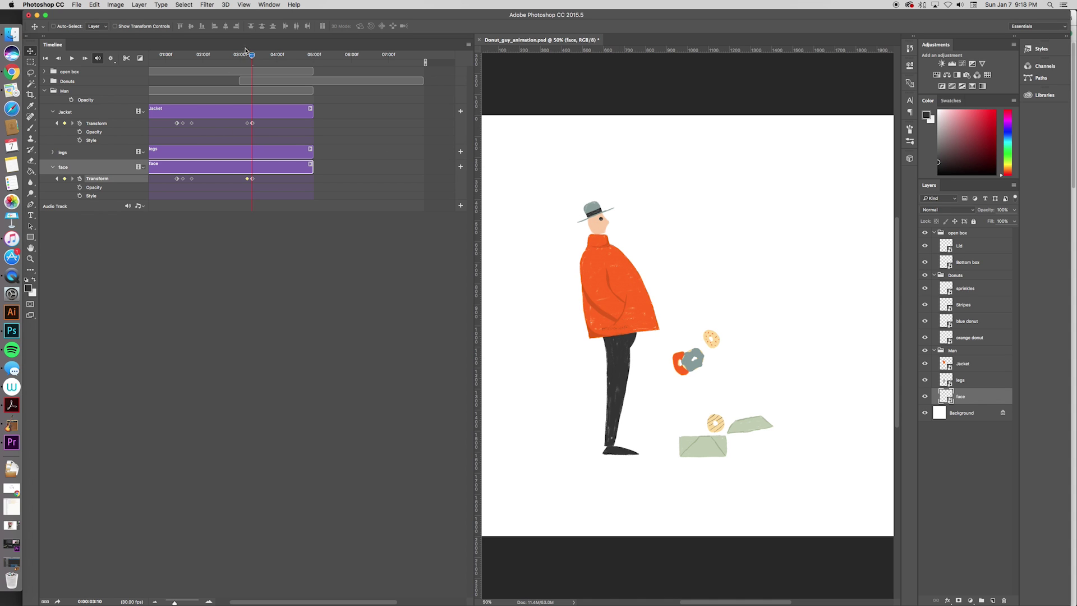
# - Preview the man straightening up from just before 3 seconds and scrub to the start of the movement
pyautogui.moveTo(252, 57); pyautogui.dragTo(251, 56)
pyautogui.press('space')
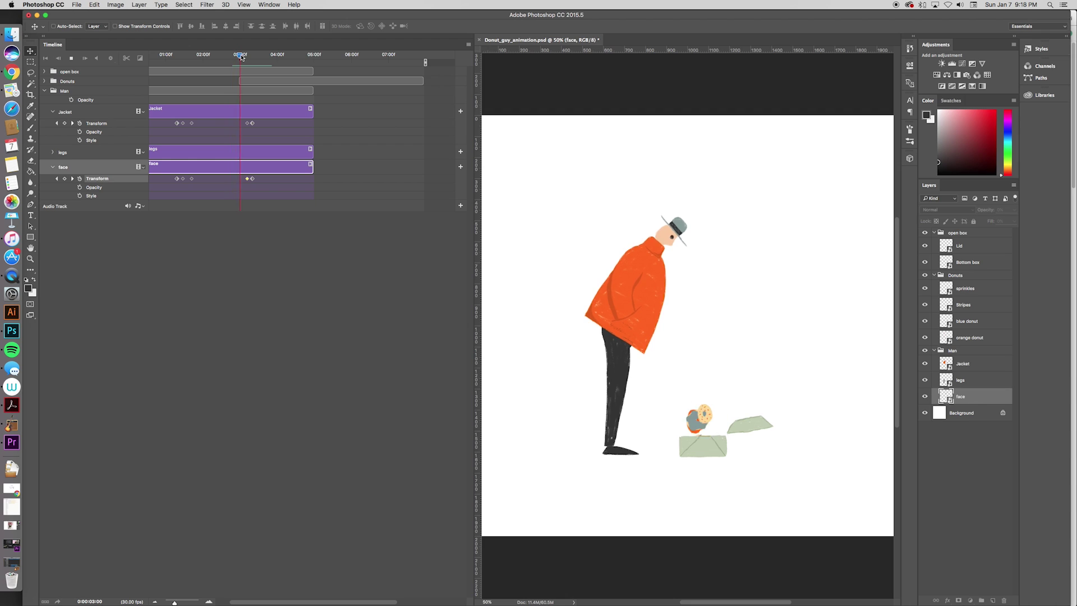
pyautogui.click(233, 56)
pyautogui.moveTo(245, 59)
pyautogui.mouseDown()
pyautogui.moveTo(264, 56)
pyautogui.moveTo(244, 55)
pyautogui.mouseUp()
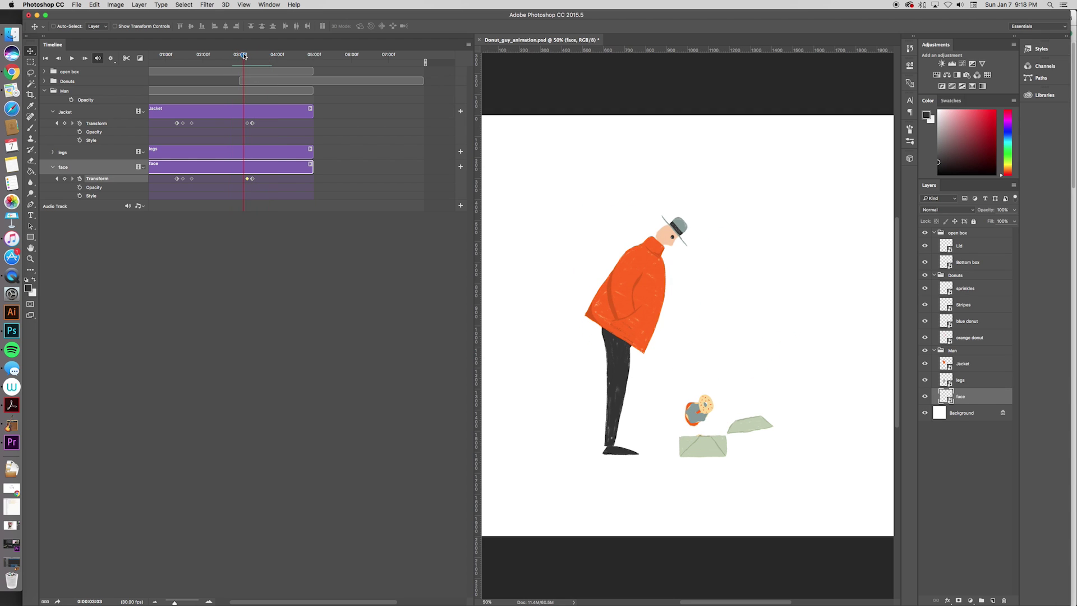
# - Shift the last two Transform keyframes of the Jacket and face layers earlier, to 0:00:03:03 and about 0:00:03:07, and replay the motion
pyautogui.click(253, 124)
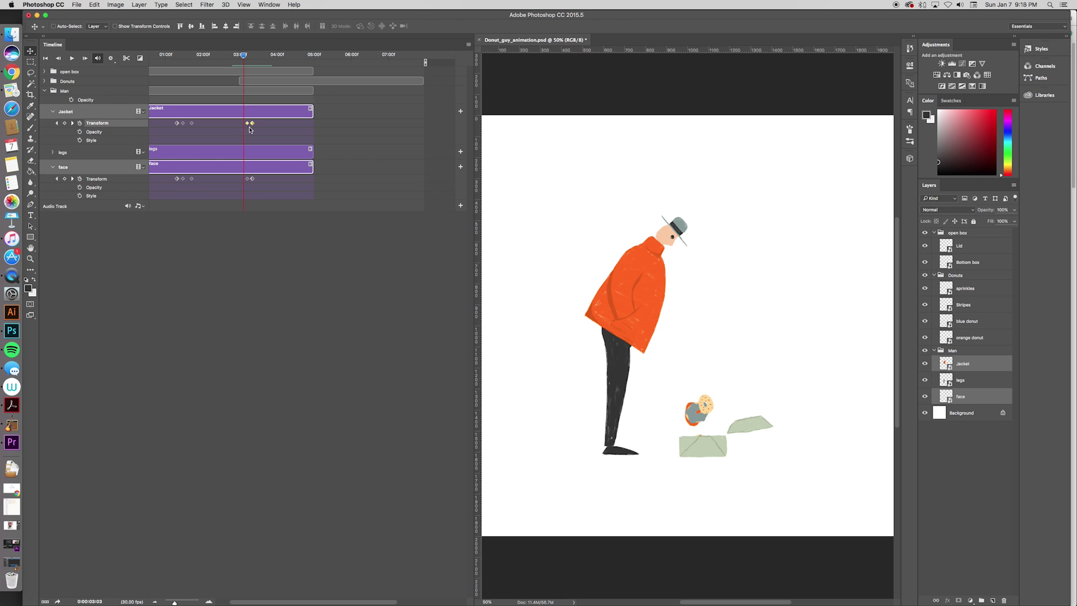
pyautogui.moveTo(251, 179); pyautogui.dragTo(247, 179)
pyautogui.click(242, 54)
pyautogui.press('space')
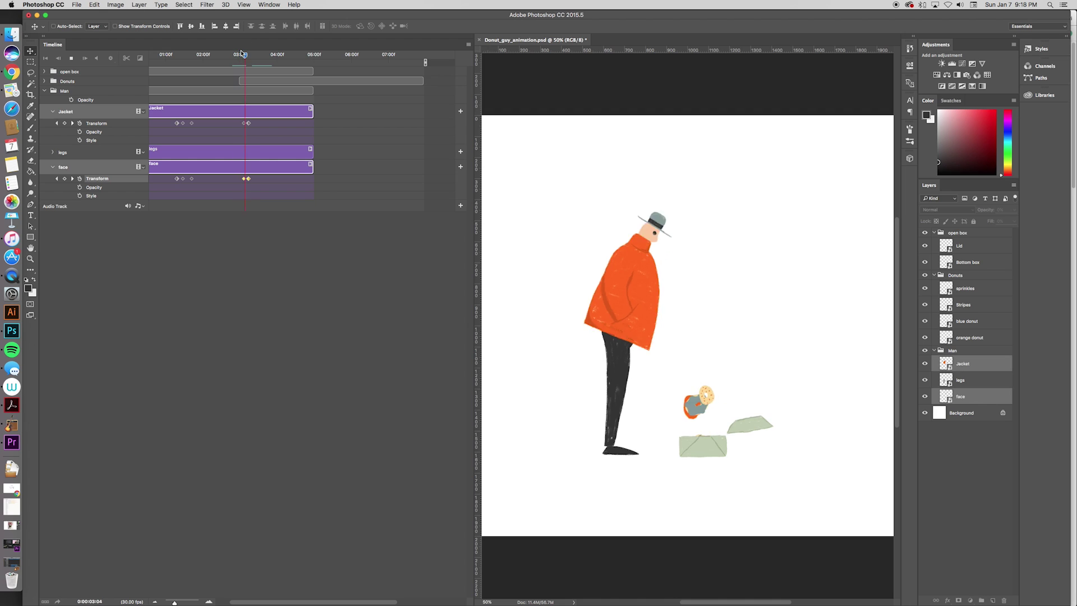
pyautogui.click(243, 54)
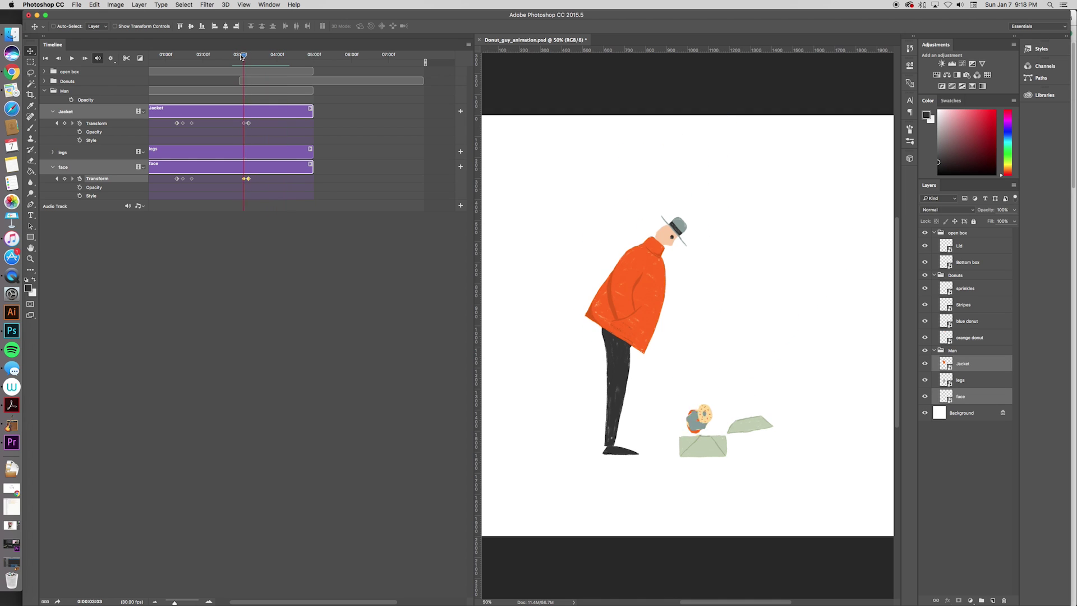
pyautogui.moveTo(241, 56); pyautogui.dragTo(248, 59)
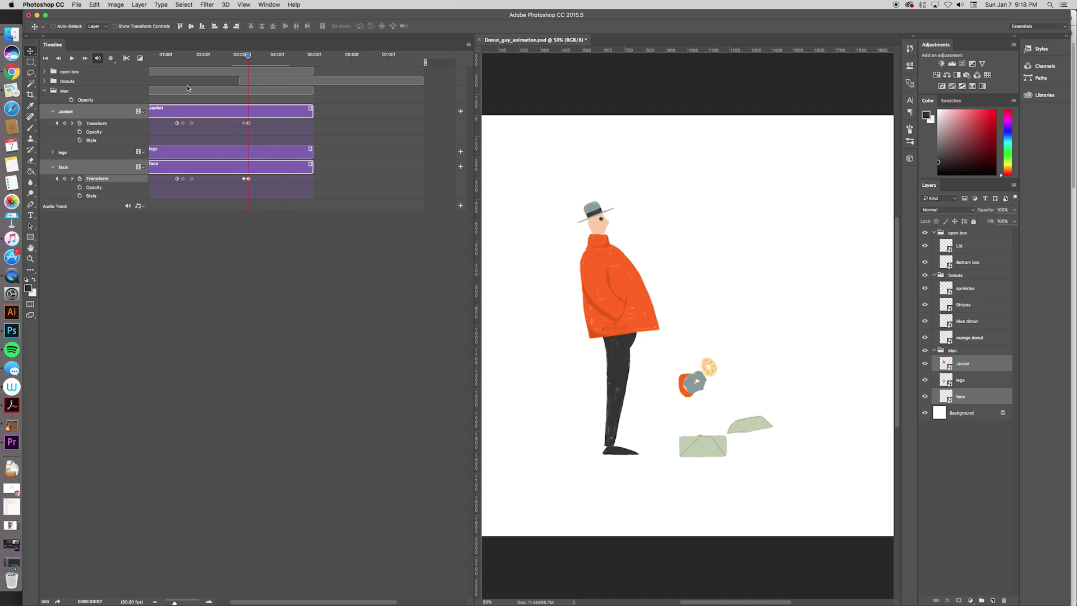
# - Expand the Donuts group and the orange donut layer, and shift the four donuts' last Transform keyframes earlier together
pyautogui.click(45, 81)
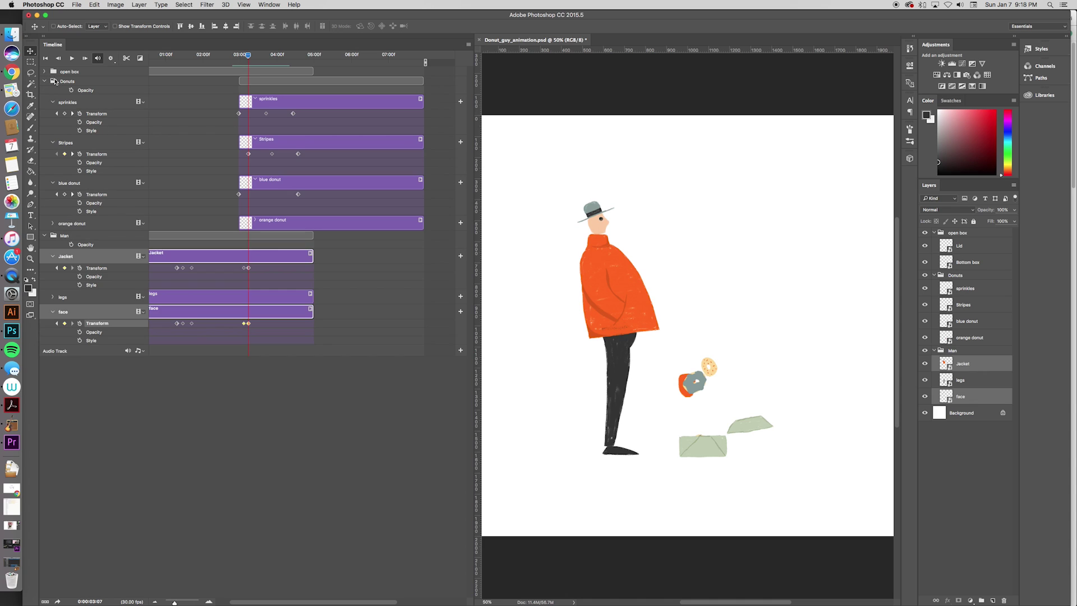
pyautogui.click(266, 115)
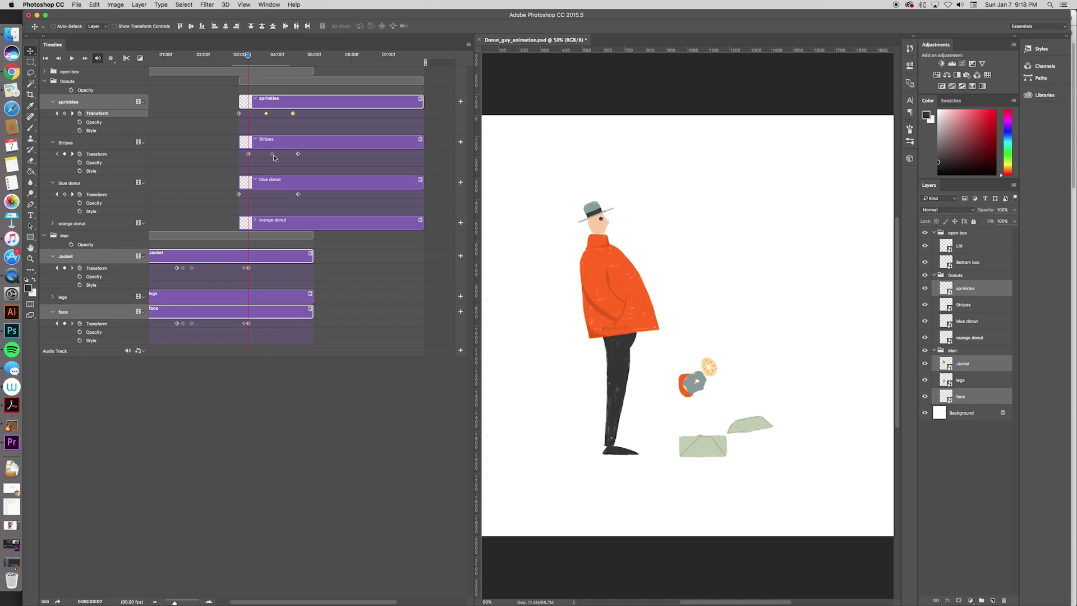
pyautogui.click(293, 113)
pyautogui.keyDown('shift'); pyautogui.click(298, 154); pyautogui.keyUp('shift')
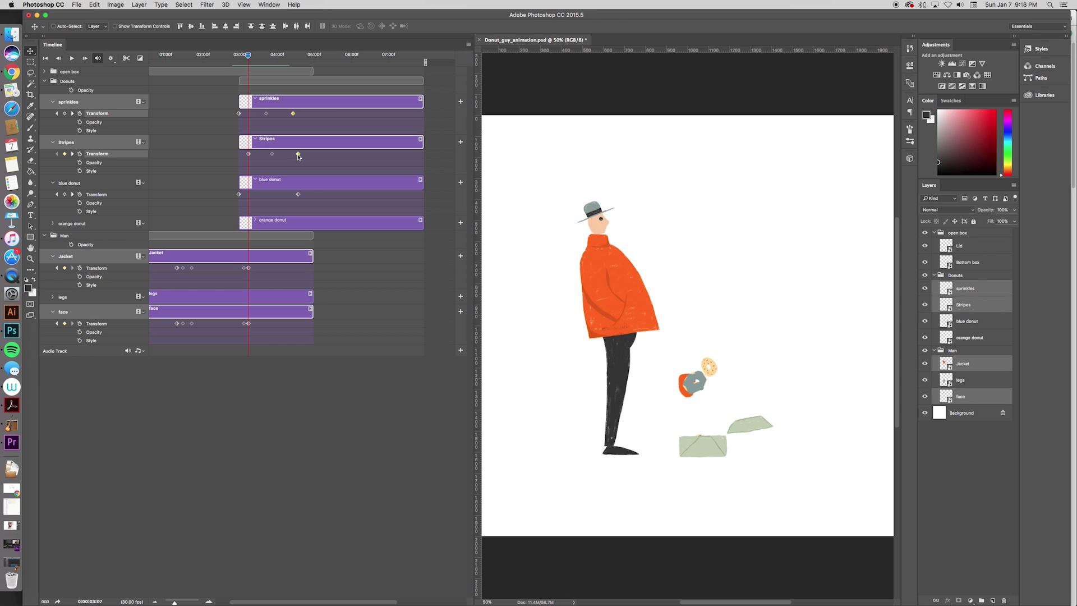
pyautogui.keyDown('shift'); pyautogui.click(298, 194); pyautogui.keyUp('shift')
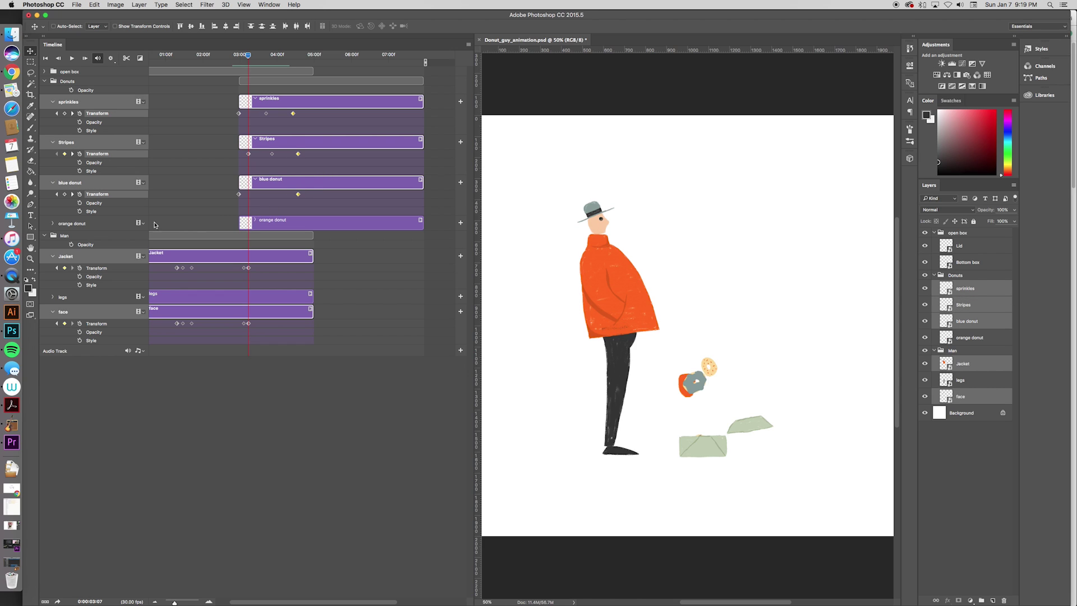
pyautogui.click(53, 223)
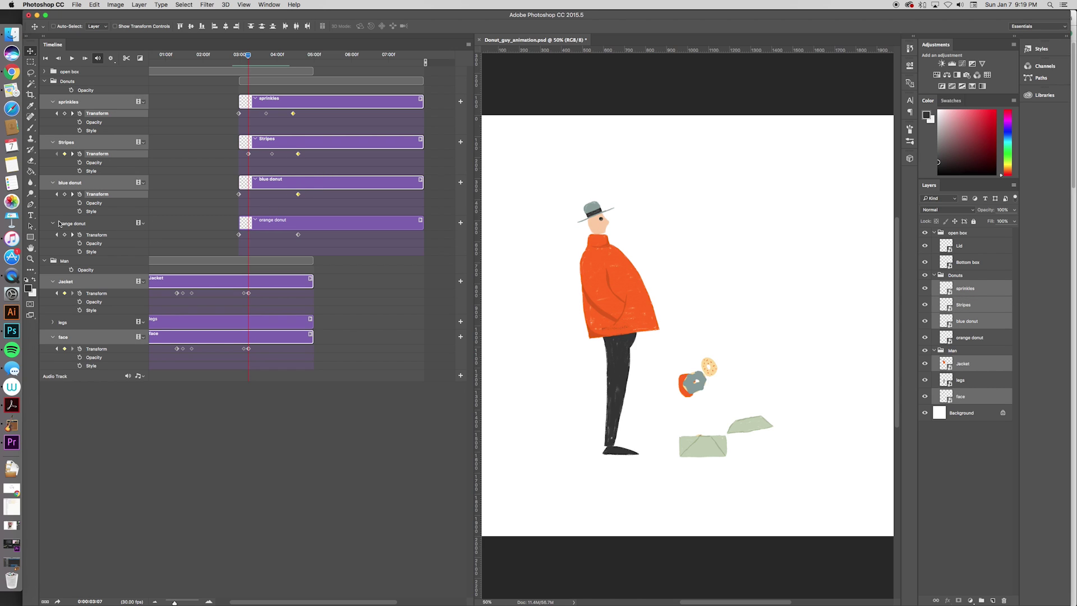
pyautogui.keyDown('shift'); pyautogui.click(298, 235); pyautogui.keyUp('shift')
pyautogui.moveTo(298, 235); pyautogui.dragTo(301, 164)
# - Delete the middle Transform keyframes of the Stripes and sprinkles donuts
pyautogui.click(272, 153)
pyautogui.press('Delete')
pyautogui.click(266, 113)
pyautogui.press('Delete')
# - Move the four donuts' end Transform keyframes earlier together, placing the orange donut's at 03:15
pyautogui.click(284, 113)
pyautogui.keyDown('shift'); pyautogui.click(289, 153); pyautogui.keyUp('shift')
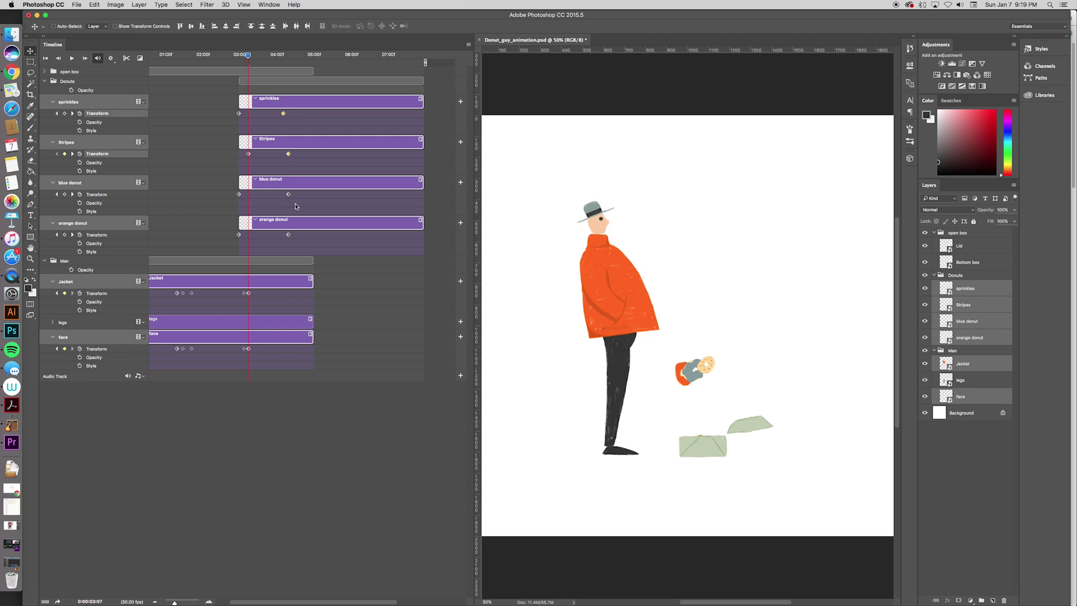
pyautogui.keyDown('shift'); pyautogui.click(288, 194); pyautogui.keyUp('shift')
pyautogui.keyDown('shift'); pyautogui.click(288, 234); pyautogui.keyUp('shift')
pyautogui.moveTo(289, 234); pyautogui.dragTo(259, 237)
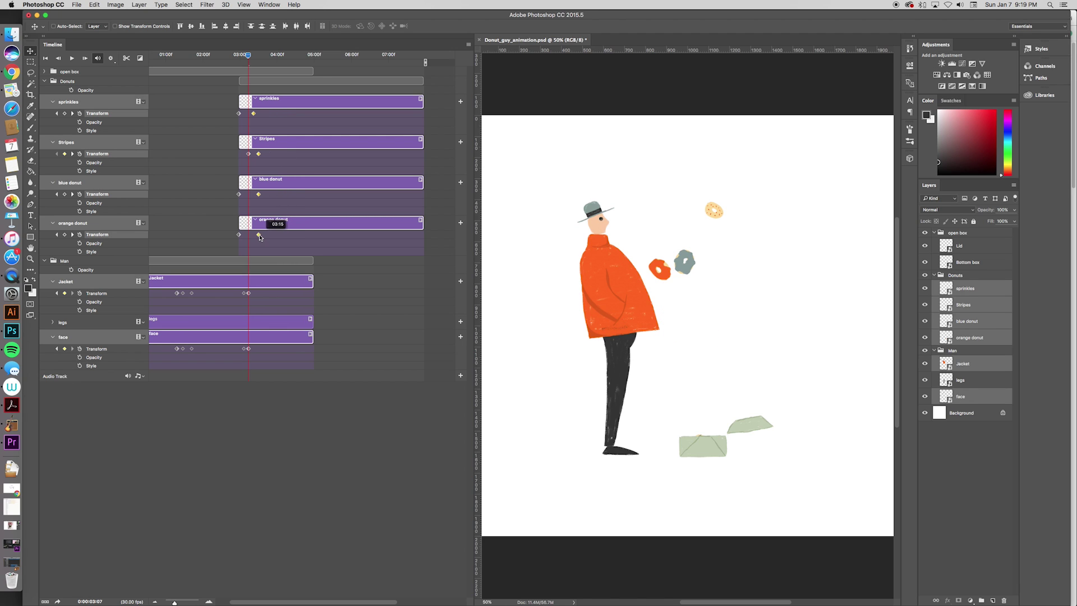
# - Preview the sped-up donut flight with the man straightening up, playing from before 3 seconds and scrubbing to about 0:00:03:06
pyautogui.click(233, 55)
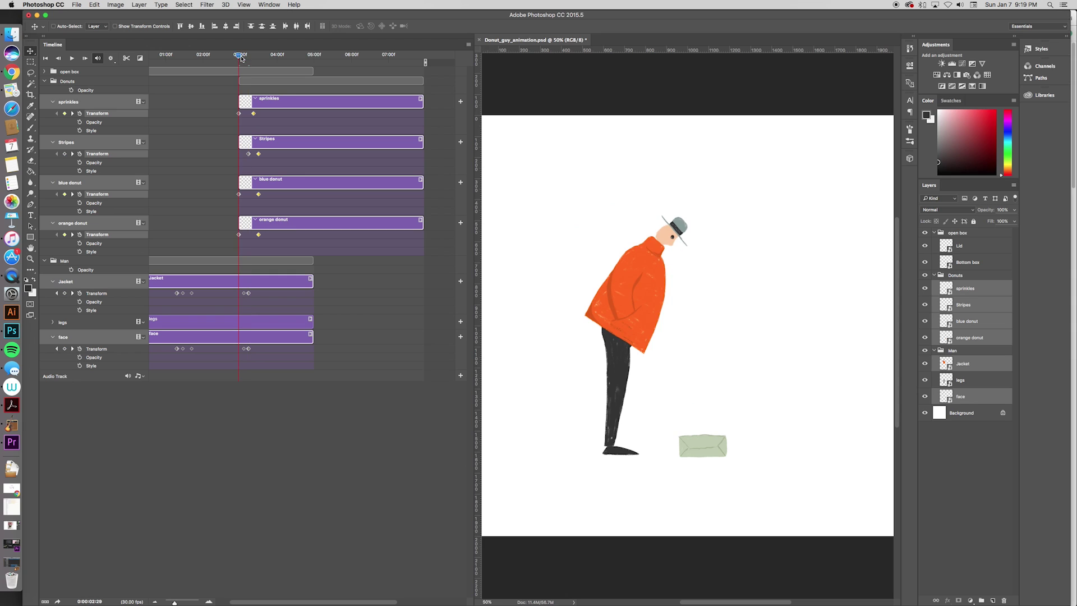
pyautogui.press('space')
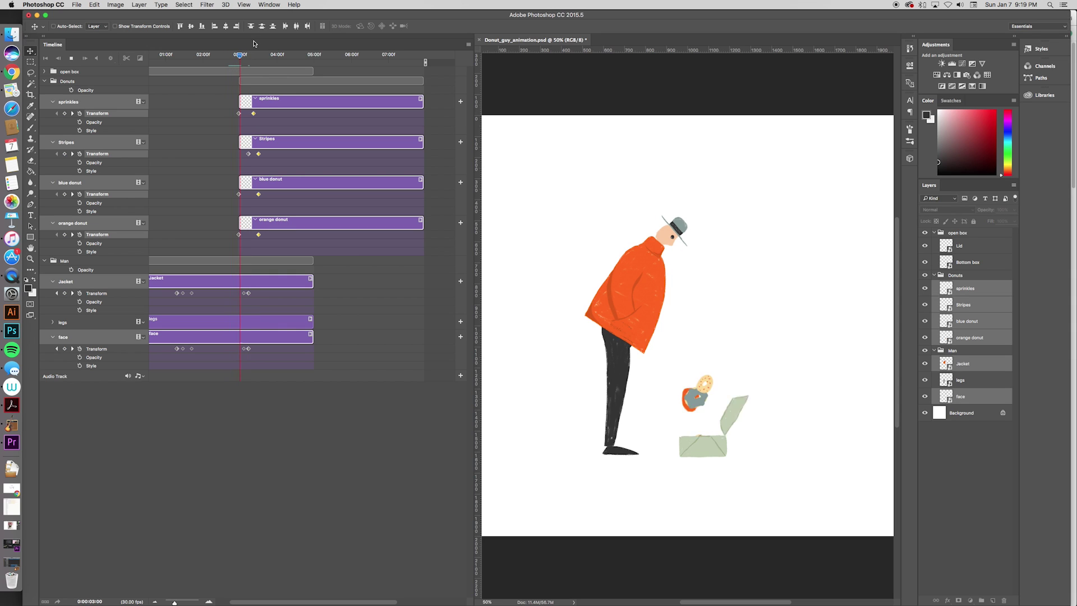
pyautogui.click(231, 55)
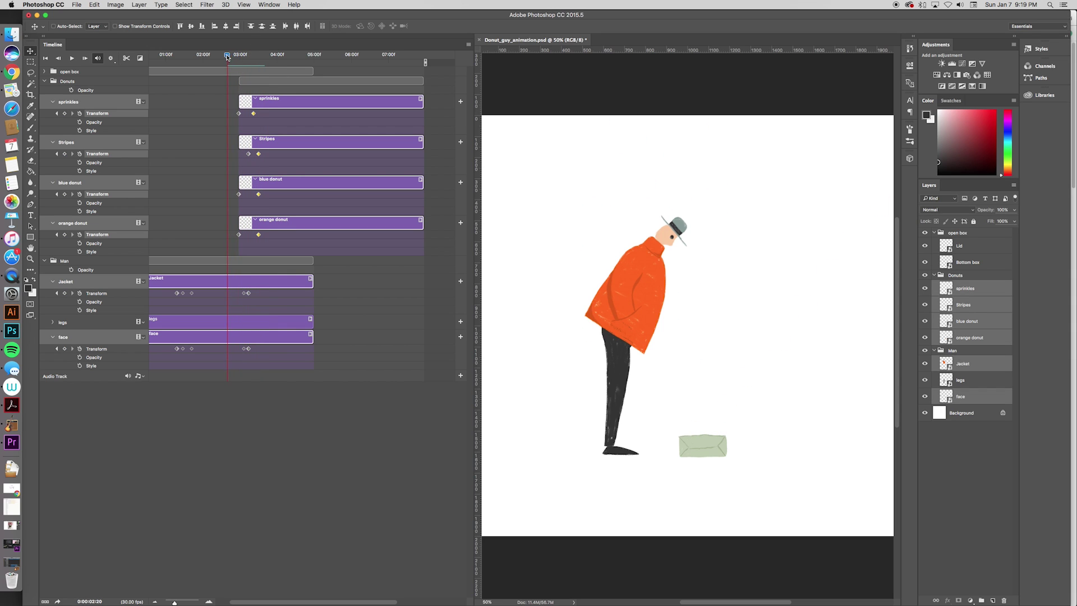
pyautogui.press('space')
pyautogui.click(248, 56)
pyautogui.moveTo(247, 58); pyautogui.dragTo(247, 59)
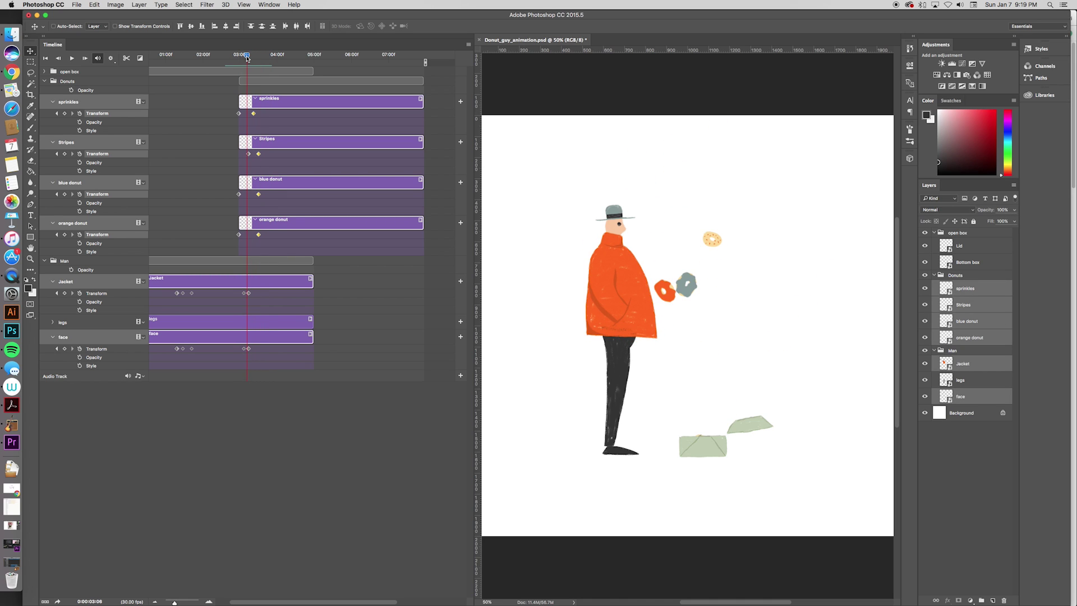
# - Try shifting all four donuts' end keyframes later, with the orange donut's at about 03:26, and undo the shift
pyautogui.click(202, 414)
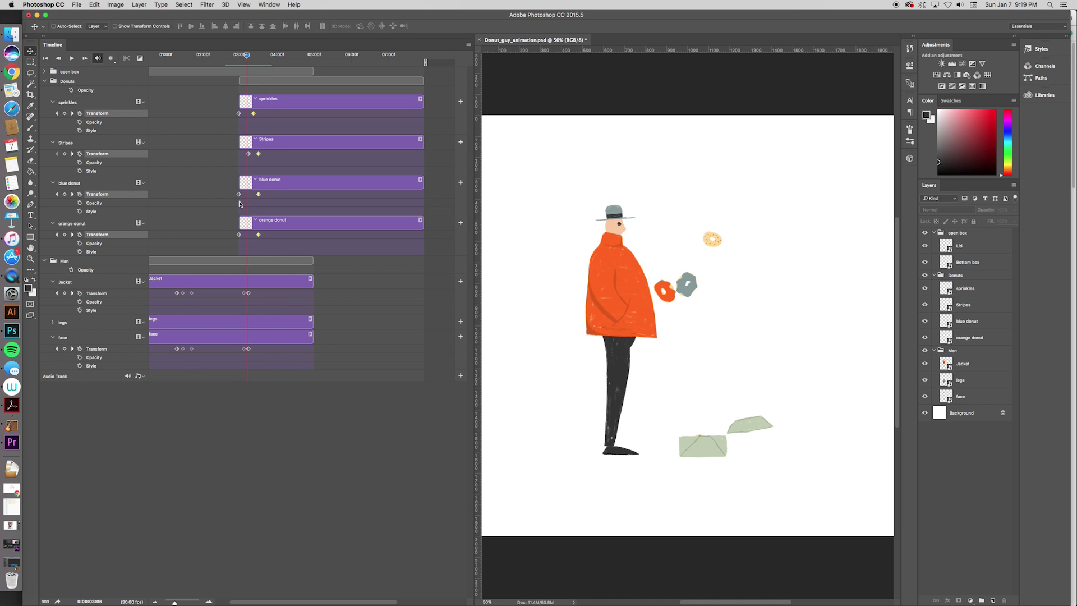
pyautogui.moveTo(260, 236); pyautogui.dragTo(274, 238)
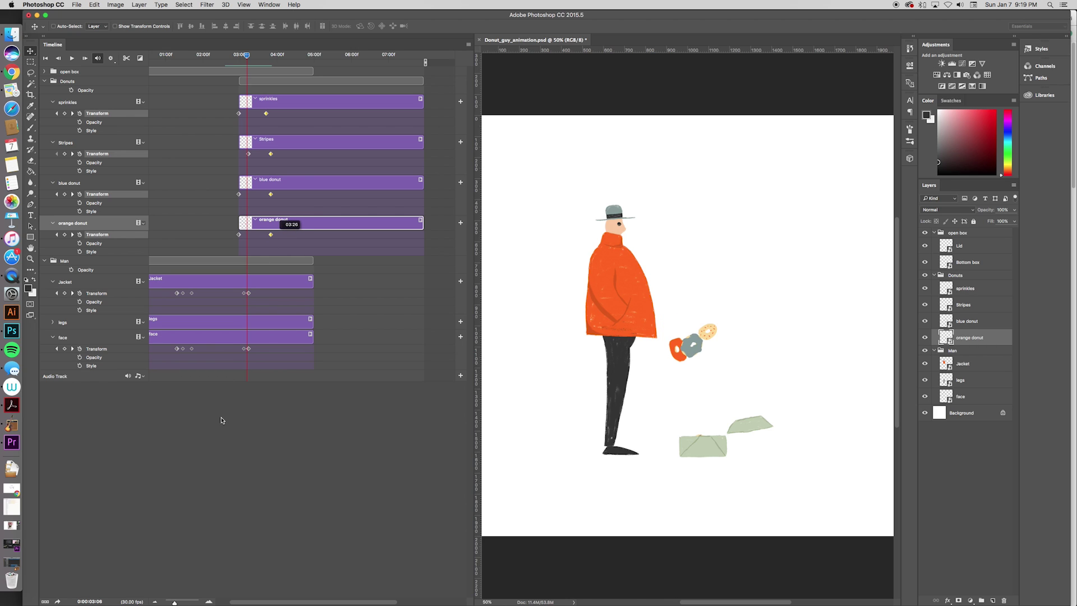
pyautogui.press('super+z')
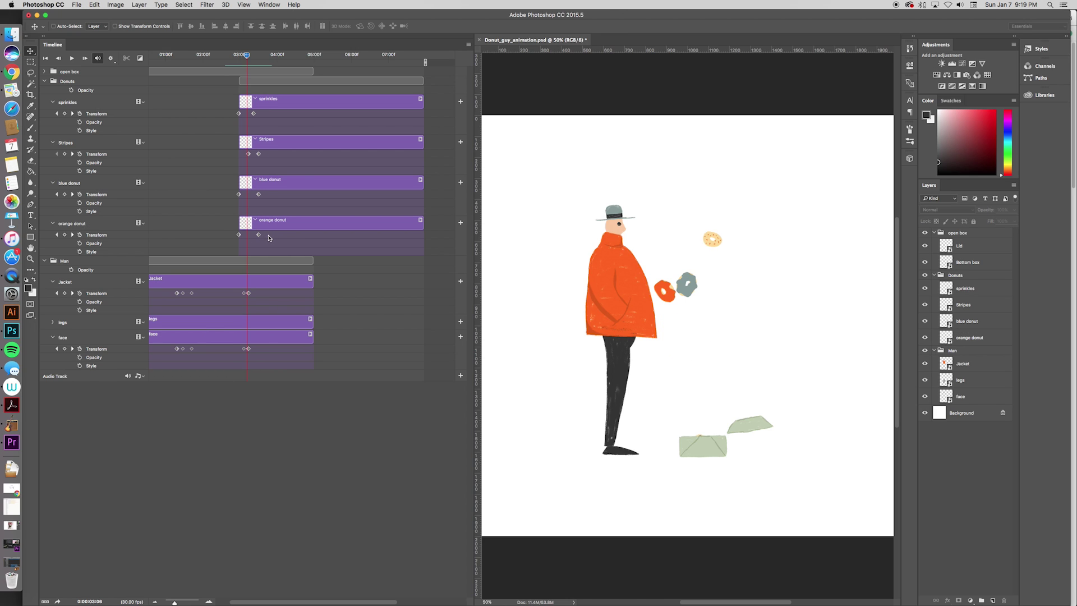
# - Move only the orange donut's end Transform keyframe to about 03:26 and replay the animation
pyautogui.click(259, 236)
pyautogui.moveTo(259, 236); pyautogui.dragTo(272, 236)
pyautogui.press('space')
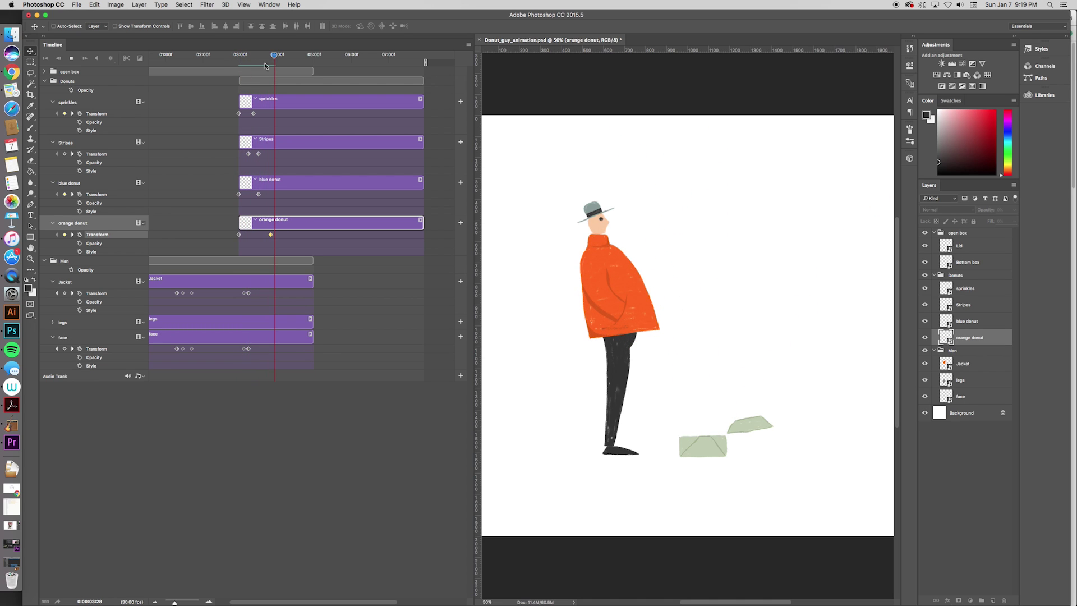
# - Move the orange donut's start Transform keyframe later, level with the sprinkles donut's end keyframe, and replay the donut flight
pyautogui.press('space')
pyautogui.moveTo(240, 236); pyautogui.dragTo(252, 236)
pyautogui.press('space')
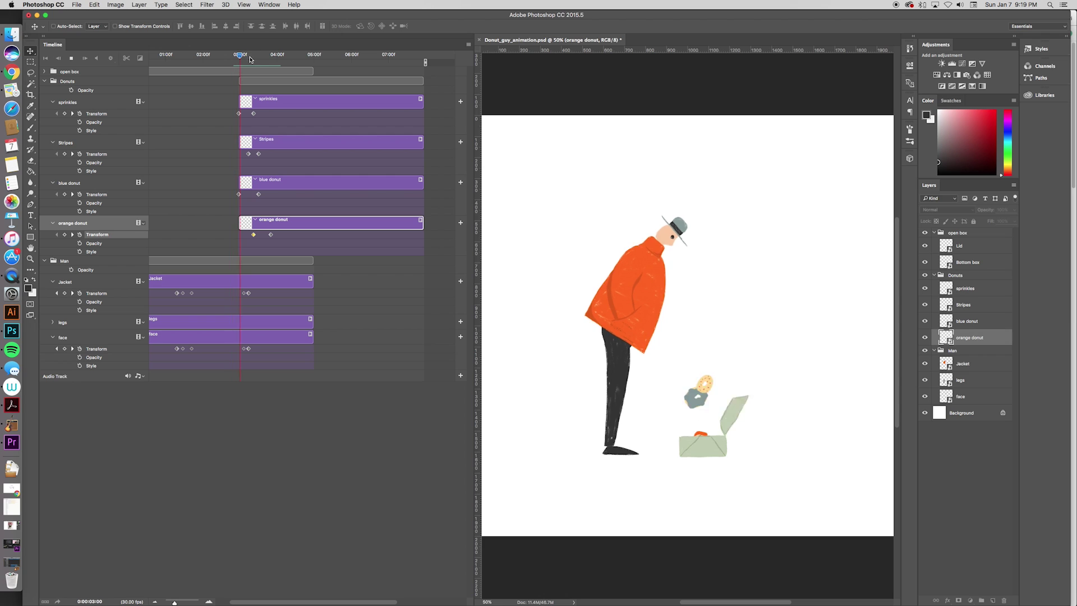
pyautogui.press('space')
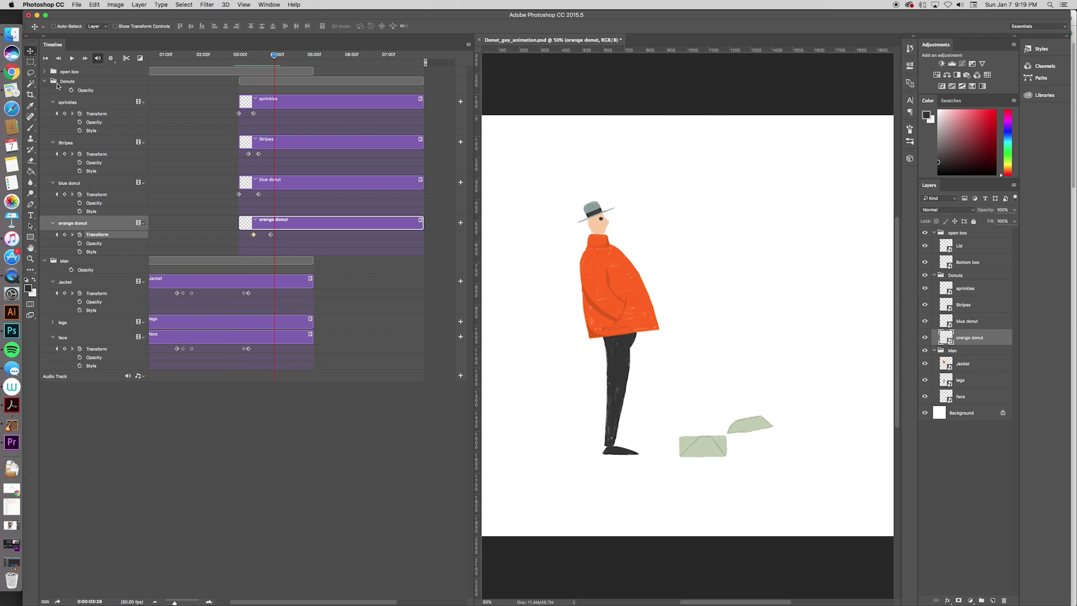
# - Collapse the open box, Donuts and Man groups and duplicate the Donuts group
pyautogui.click(45, 82)
pyautogui.click(46, 91)
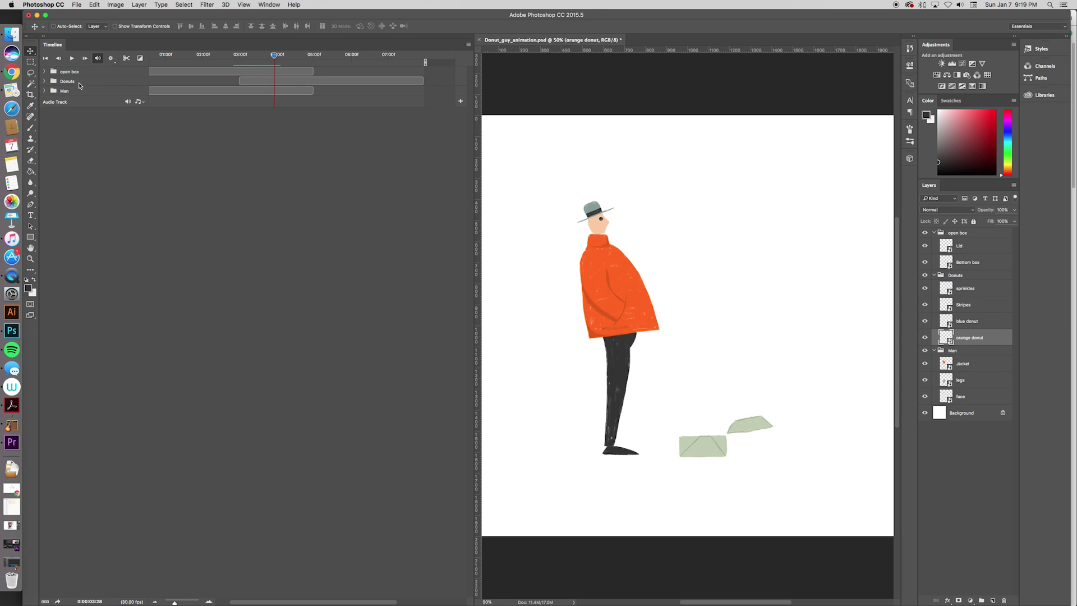
pyautogui.click(87, 81)
pyautogui.click(934, 233)
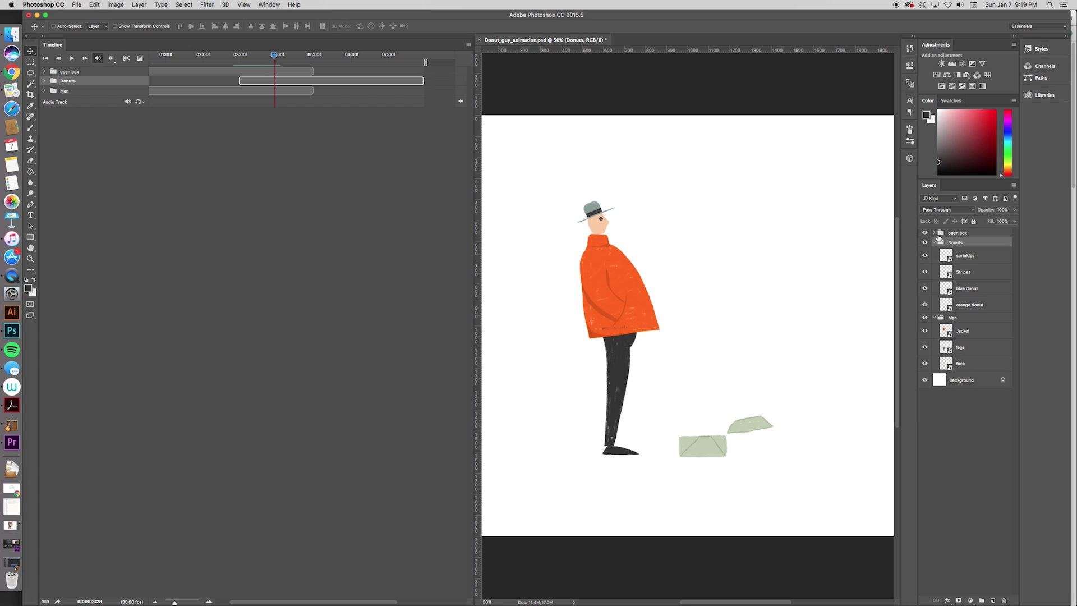
pyautogui.click(934, 319)
pyautogui.click(935, 242)
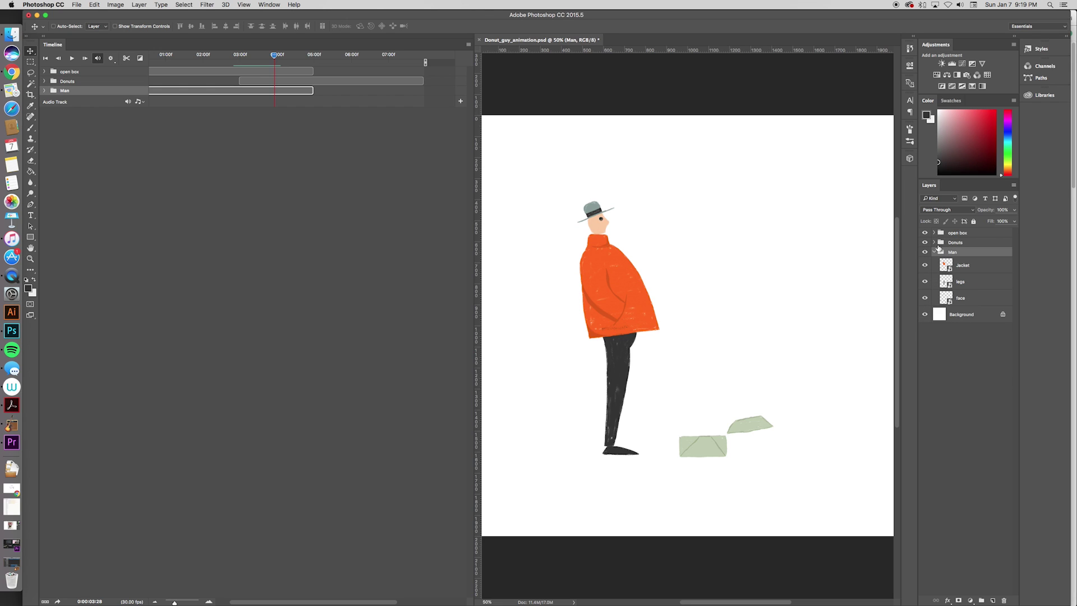
pyautogui.click(934, 252)
pyautogui.click(1009, 242)
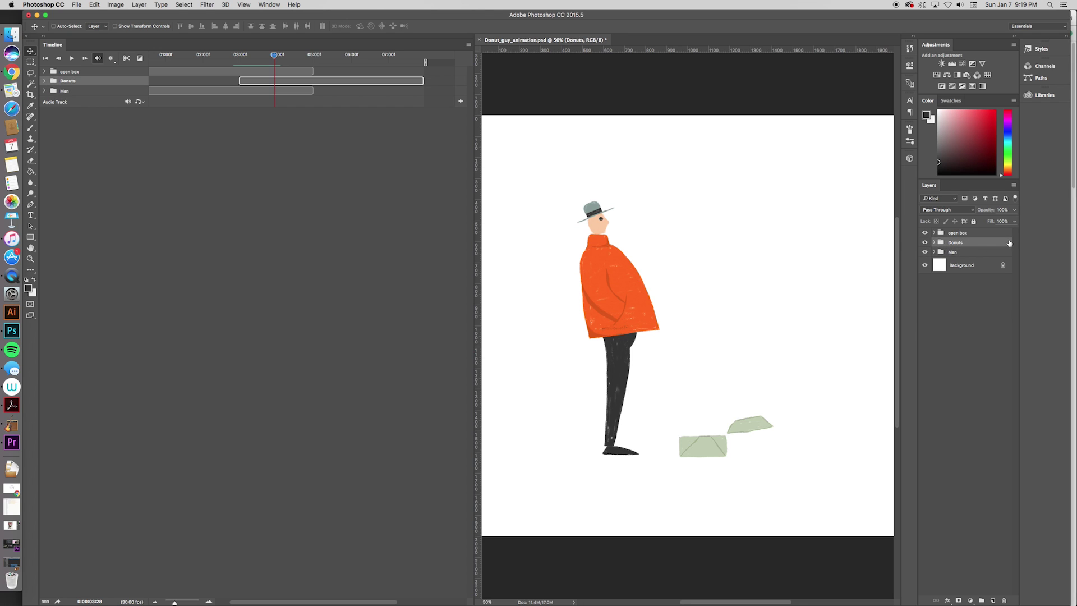
pyautogui.press('super+j')
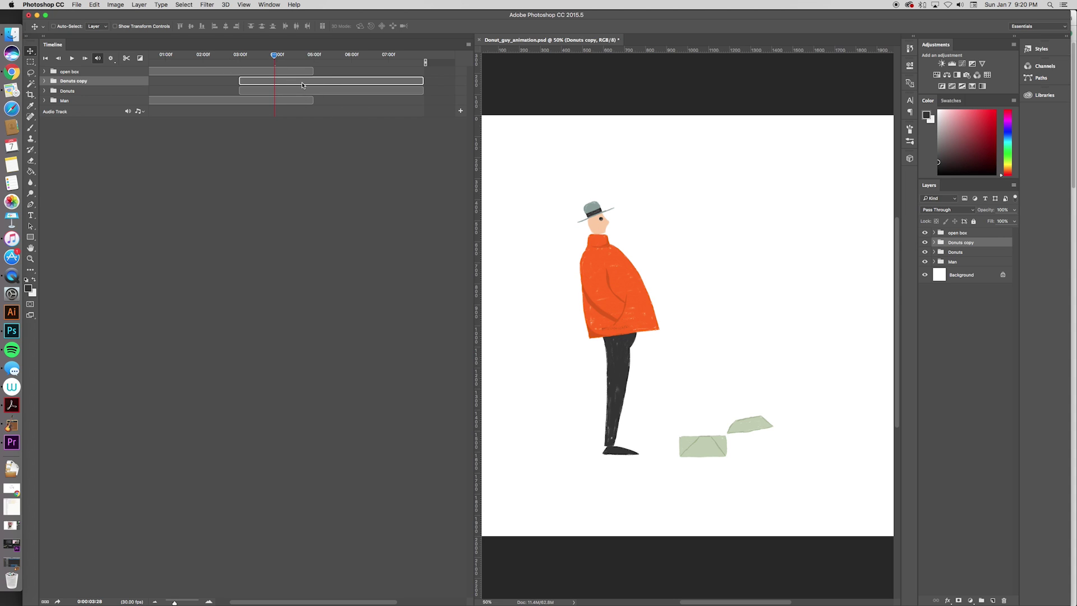
# - Shift the Donuts copy group about 5 frames later than the original and play the animation from about 02:28
pyautogui.click(44, 82)
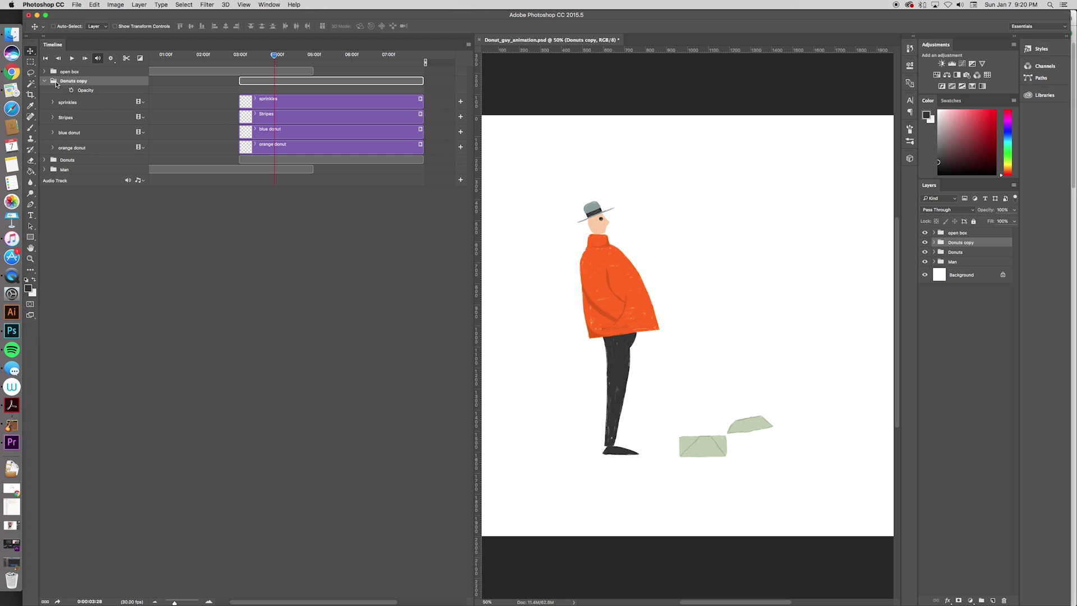
pyautogui.click(53, 102)
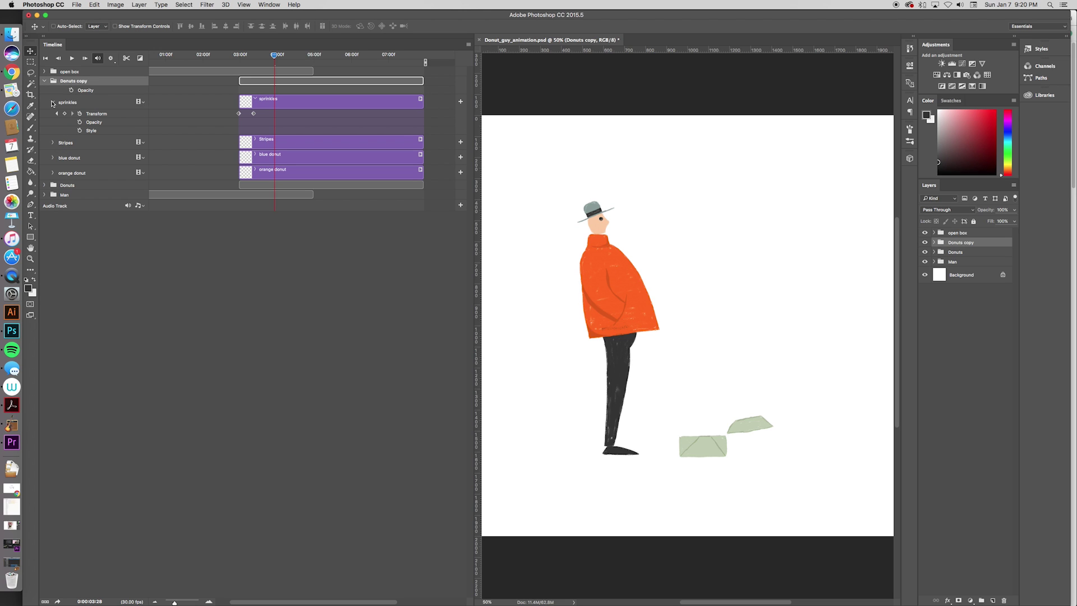
pyautogui.moveTo(273, 57); pyautogui.dragTo(235, 64)
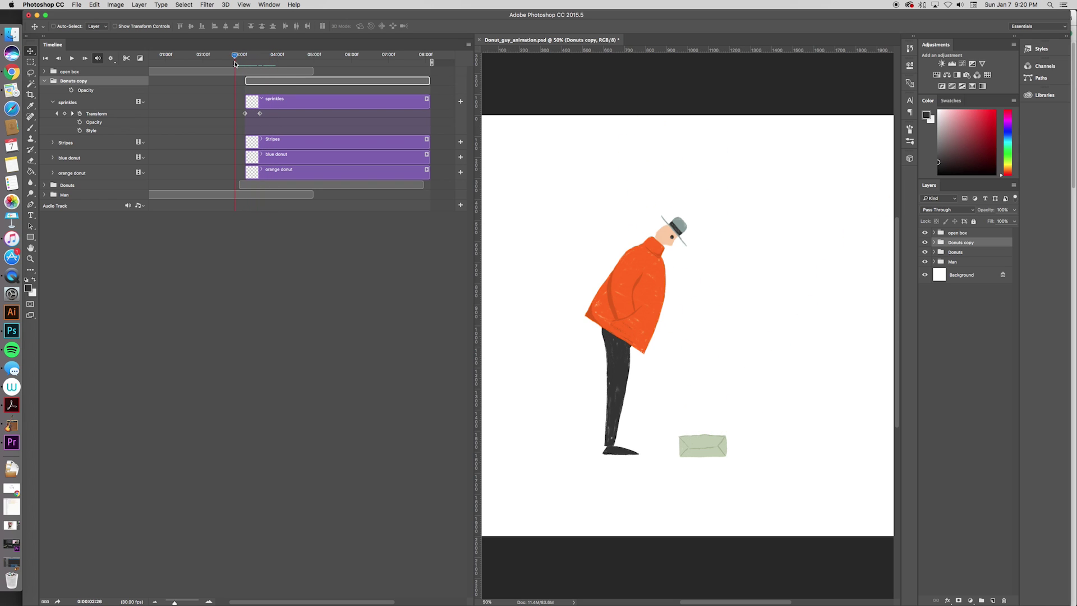
pyautogui.press('space')
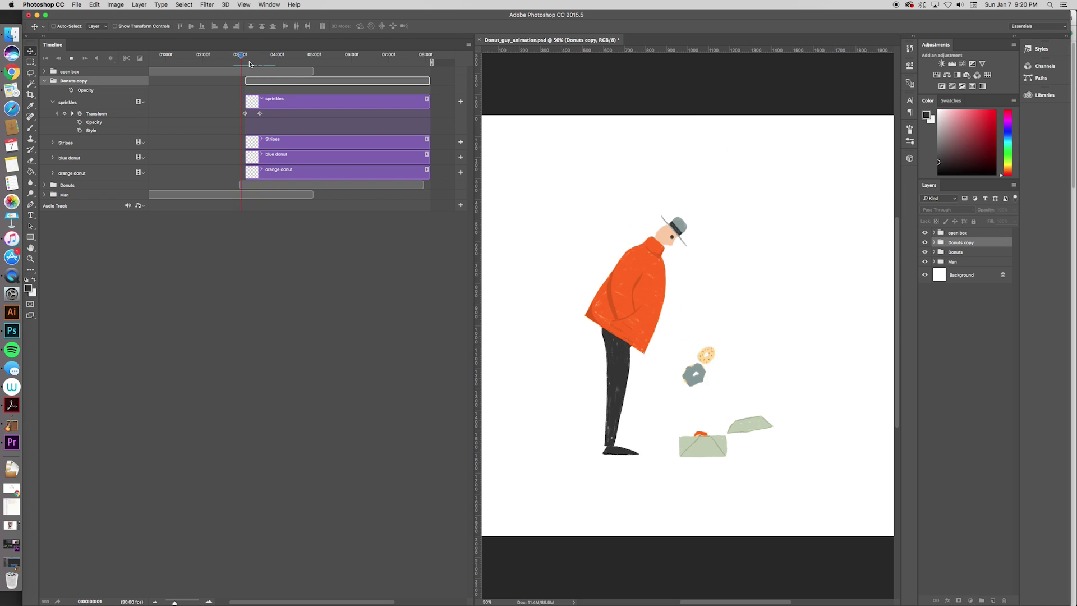
pyautogui.press('space')
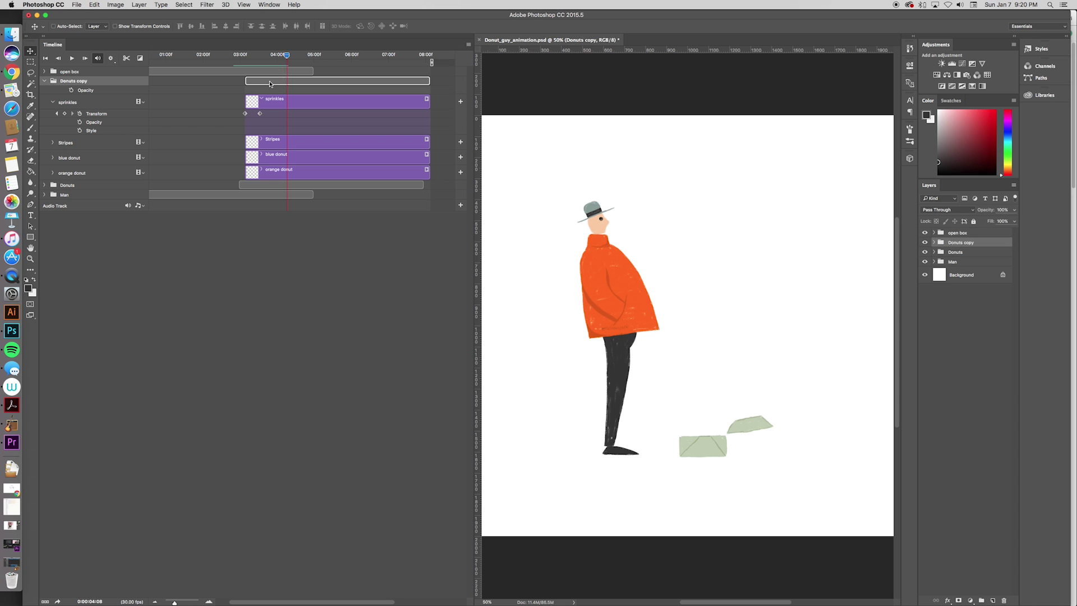
# - Duplicate the Donuts copy group, shift the new copy about 5 frames later, and play from about 3 seconds
pyautogui.click(45, 81)
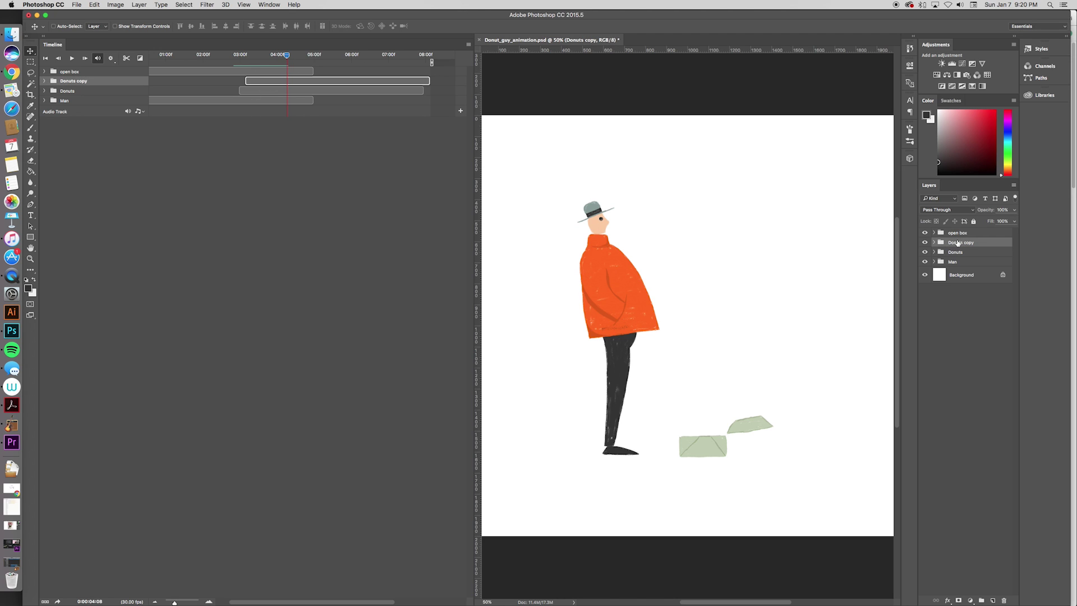
pyautogui.press('super+j')
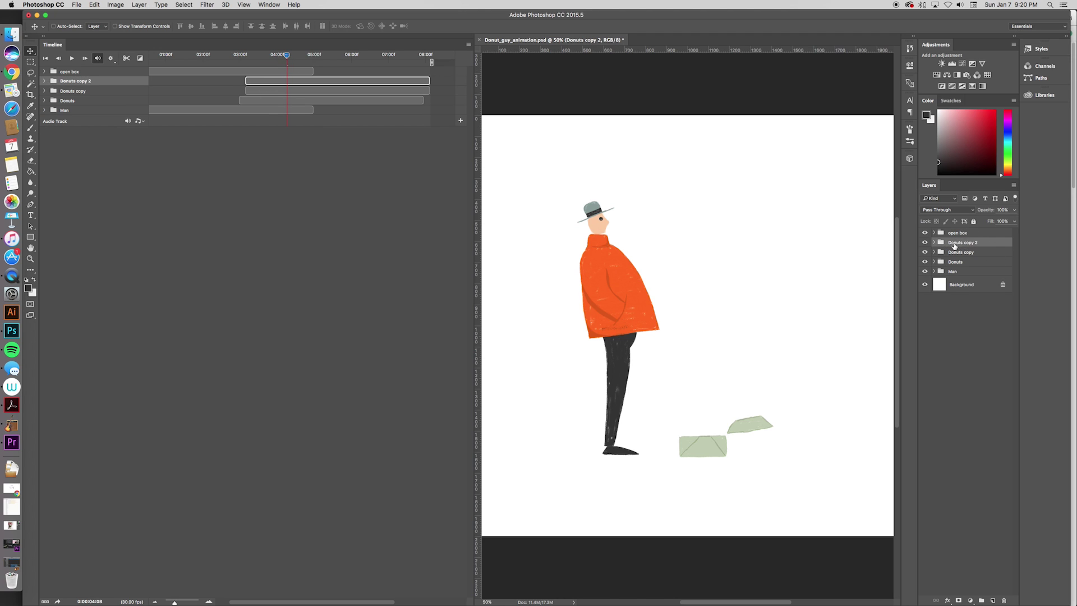
pyautogui.moveTo(256, 84); pyautogui.dragTo(261, 81)
pyautogui.click(241, 56)
pyautogui.press('space')
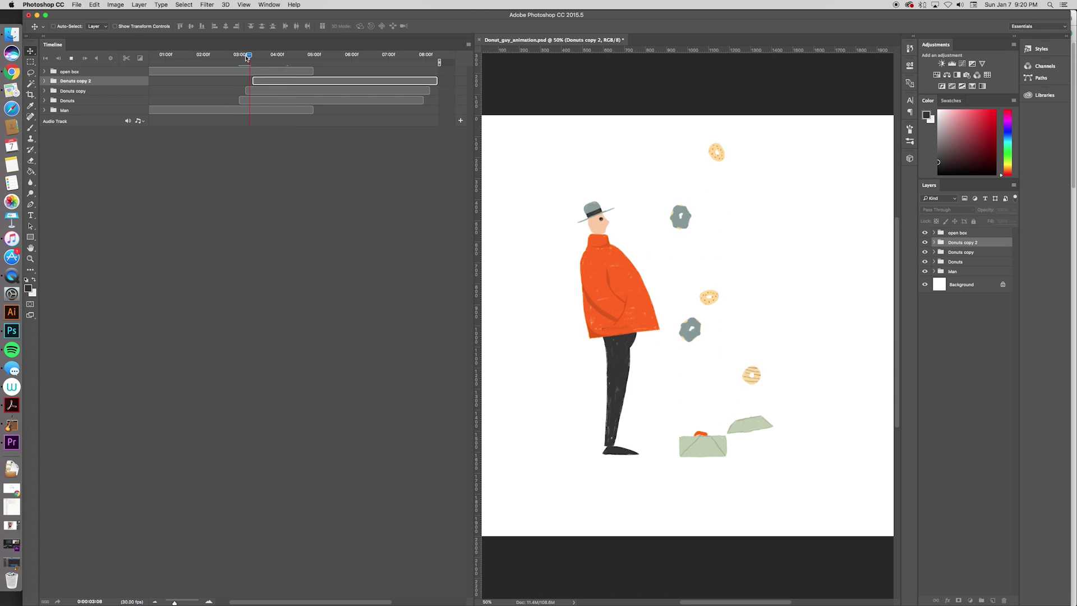
# - Duplicate all three donut groups together, shift the new copies later to continue the staggered starts, and replay the animation
pyautogui.keyDown('shift'); pyautogui.click(262, 91); pyautogui.keyUp('shift')
pyautogui.keyDown('shift'); pyautogui.click(264, 100); pyautogui.keyUp('shift')
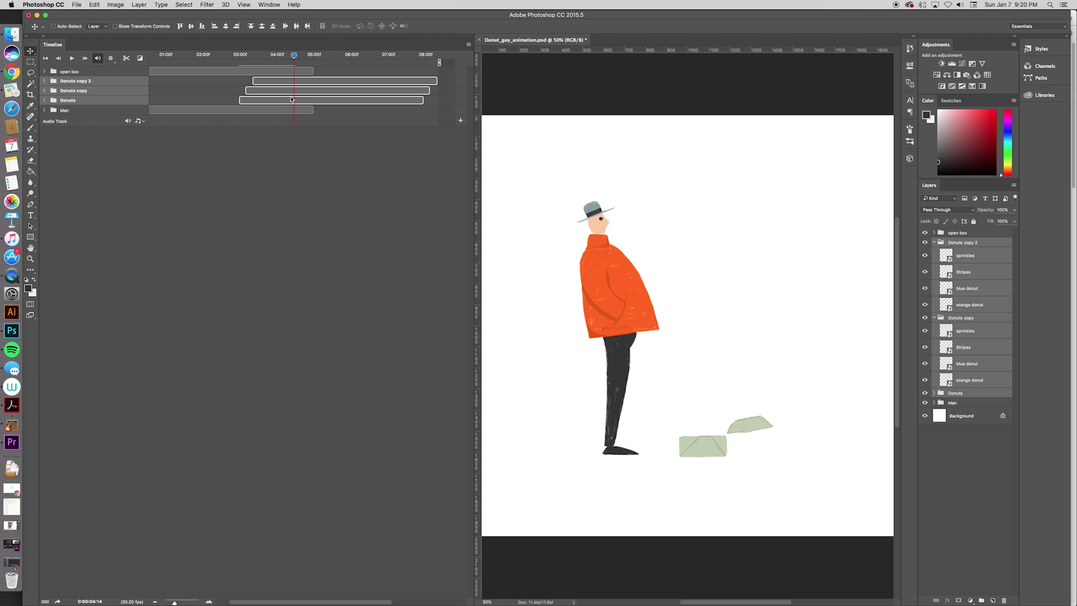
pyautogui.moveTo(520, 159); pyautogui.dragTo(503, 156)
pyautogui.moveTo(260, 82); pyautogui.dragTo(286, 81)
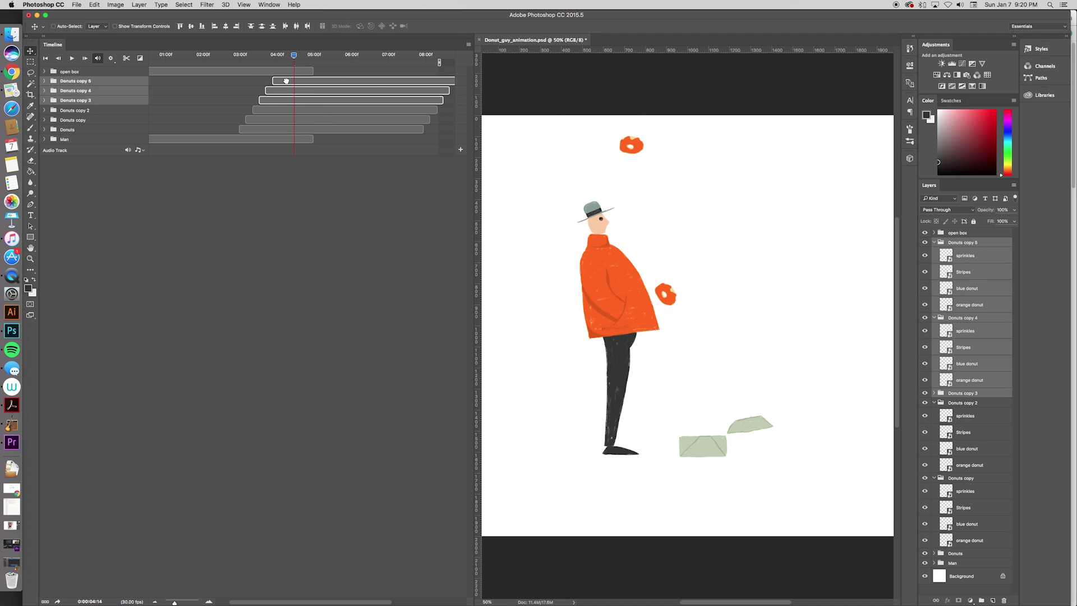
pyautogui.press('space')
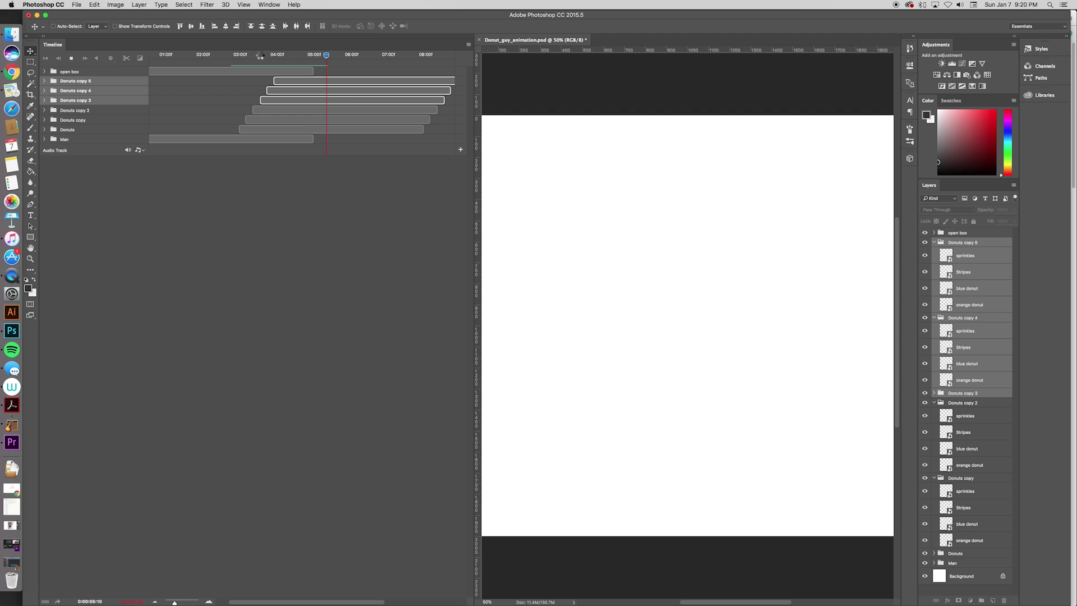
# - Try to extend the open box group's bar to 05:14 and select the Man group's bar
pyautogui.moveTo(270, 56); pyautogui.dragTo(327, 73)
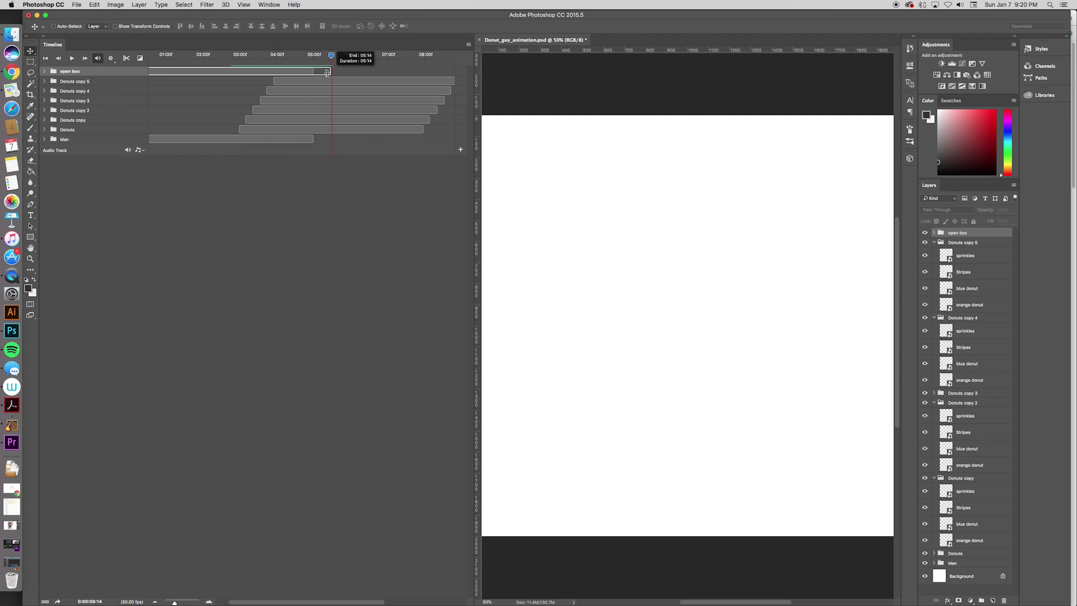
pyautogui.click(312, 139)
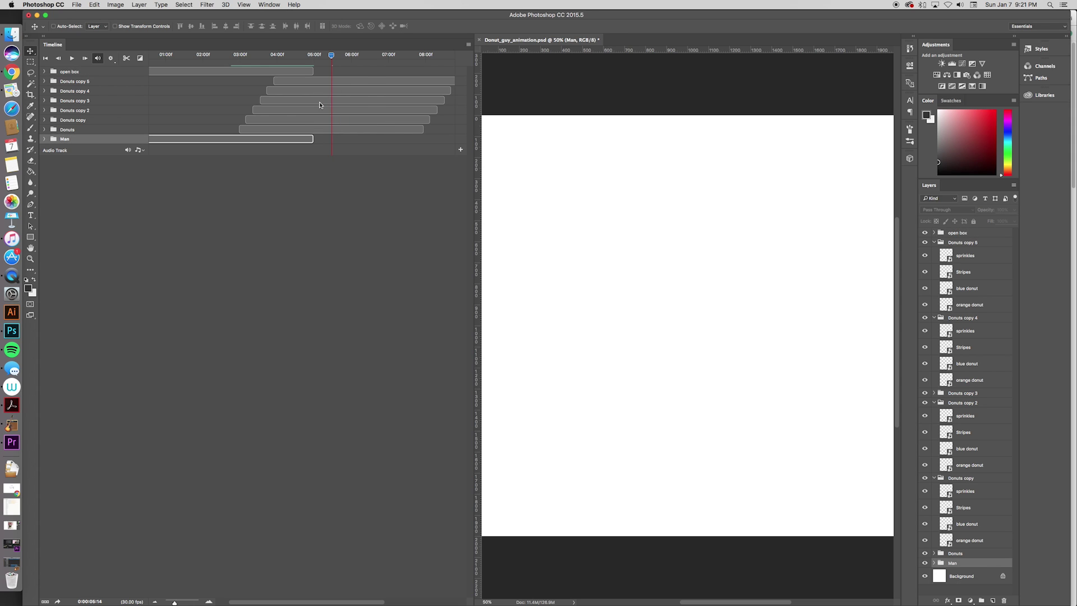
# - Return the playhead to 04:29, expand the Man group and extend the Jacket clip's end to about 05:16
pyautogui.moveTo(303, 59); pyautogui.dragTo(312, 56)
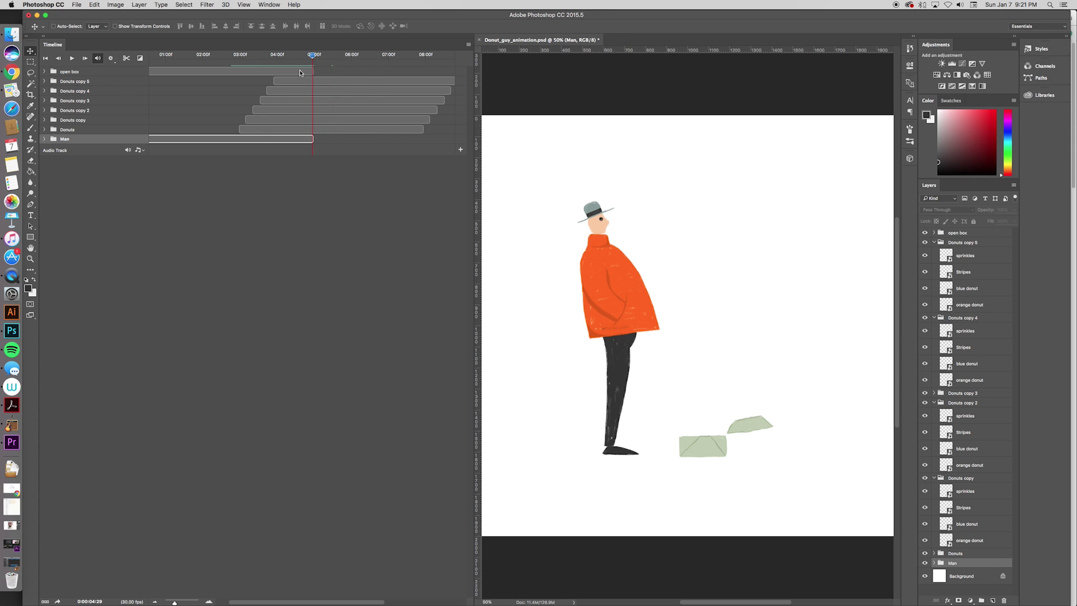
pyautogui.moveTo(171, 600); pyautogui.dragTo(174, 602)
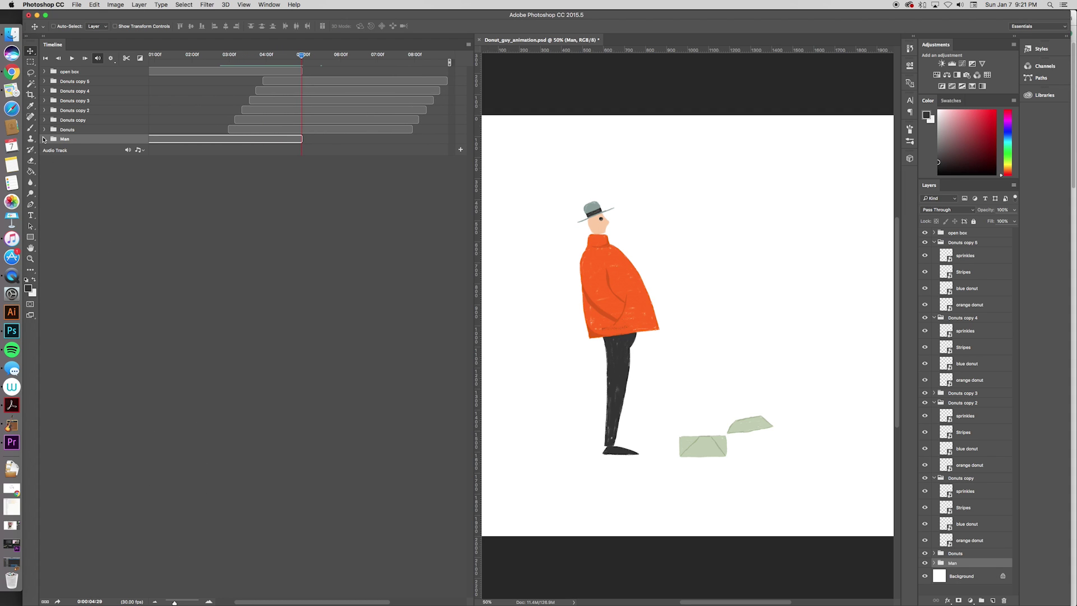
pyautogui.click(44, 138)
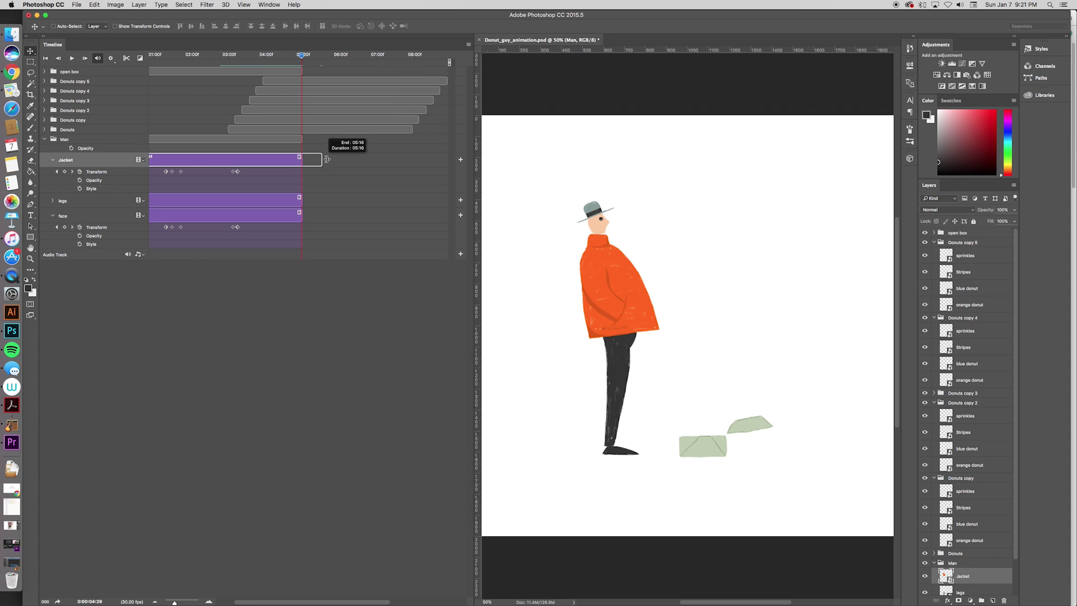